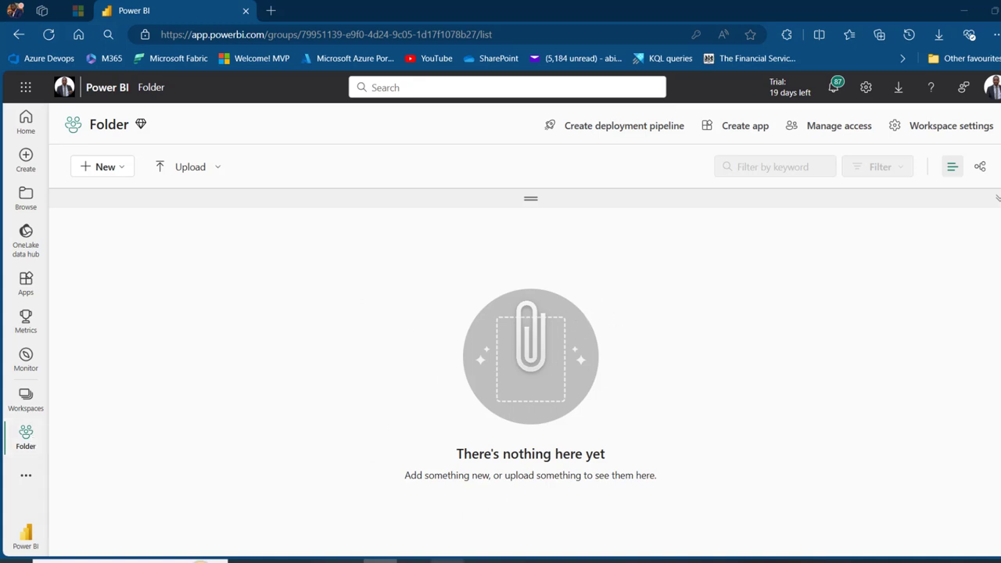
# Examine the columns of the transaction2014 workbook and the workbooks stored in the Sales Excel Files folder.
pyautogui.click(482, 500)
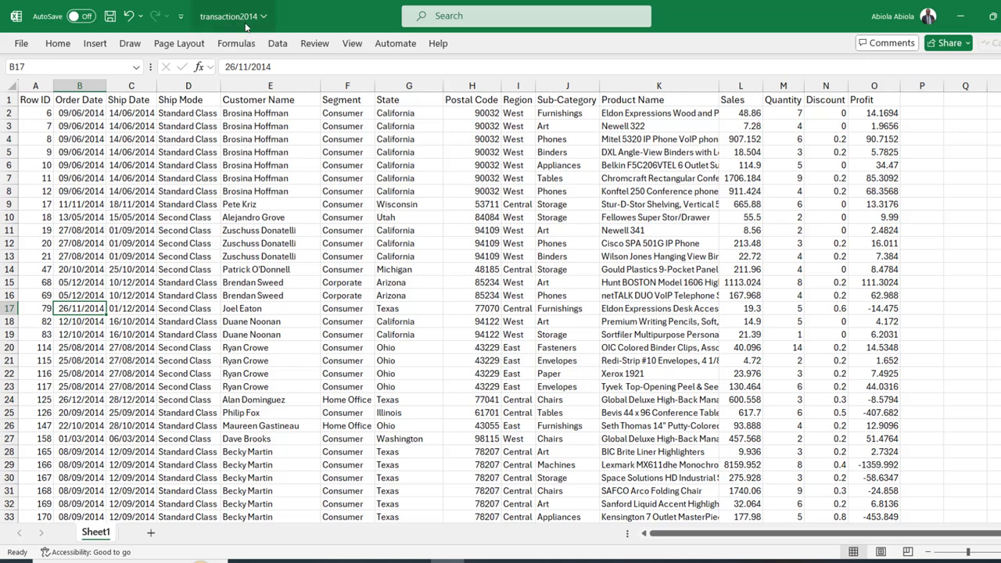
pyautogui.moveTo(45, 100); pyautogui.dragTo(854, 134)
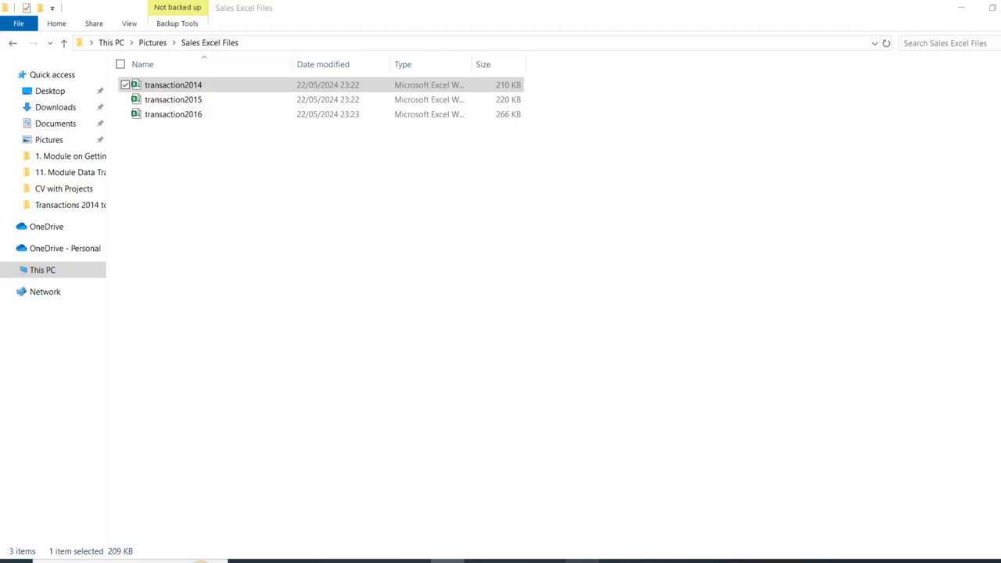
pyautogui.click(583, 561)
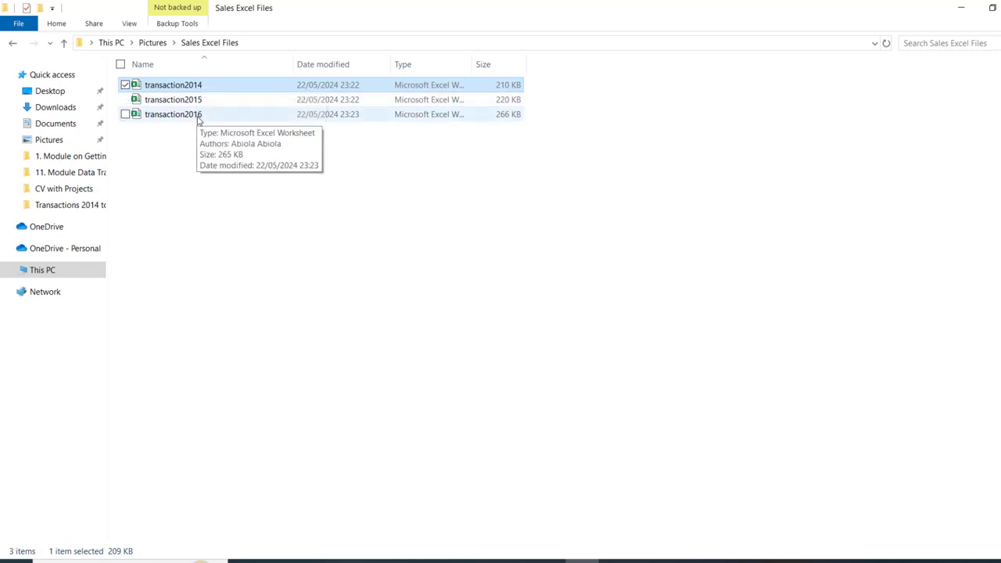
pyautogui.click(252, 215)
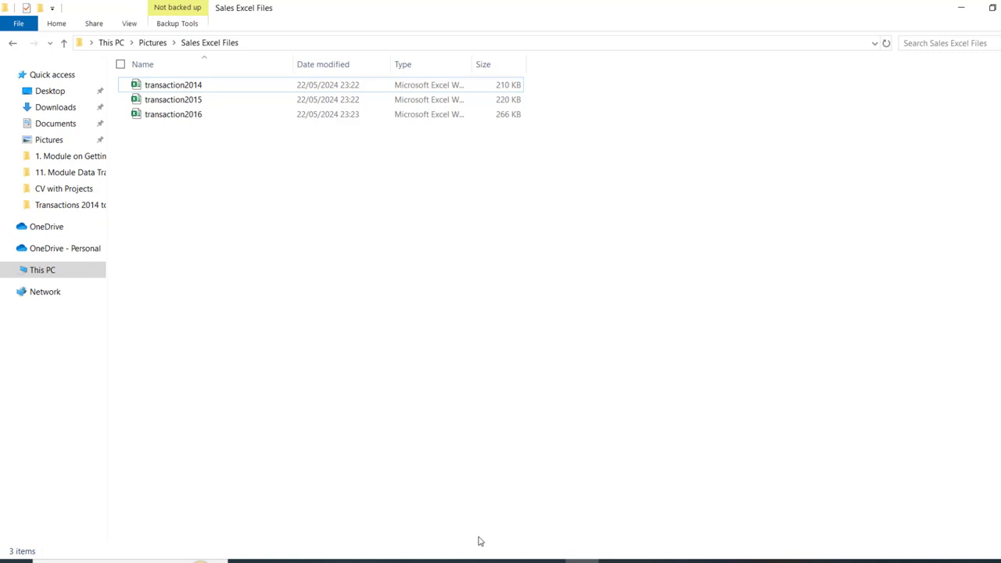
# Switch back to Power BI and open the Data Gateway download page.
pyautogui.click(481, 560)
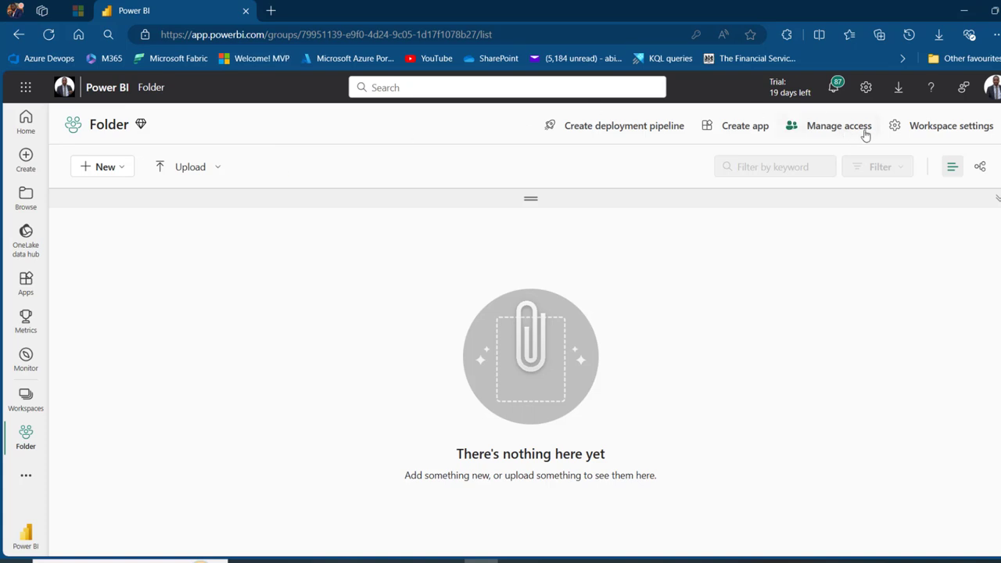
pyautogui.click(900, 90)
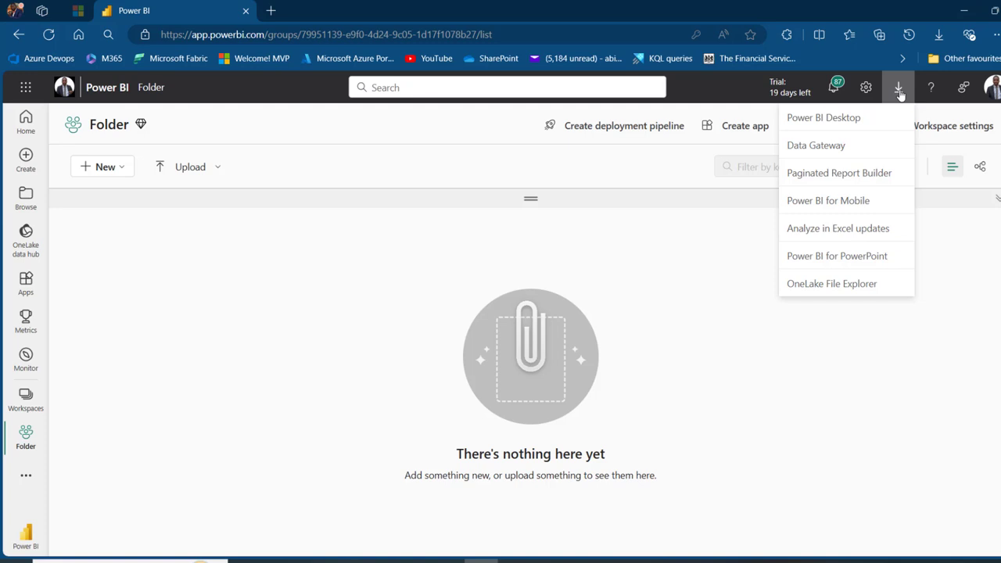
pyautogui.click(818, 153)
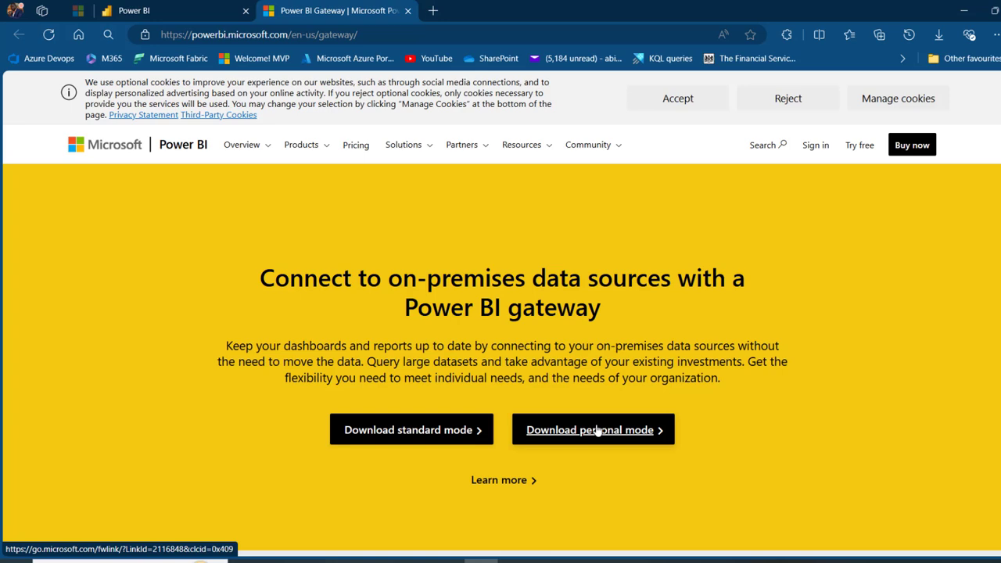
# Open the installed On-premises data gateway app, check its status and version, and close it.
pyautogui.press('super')
pyautogui.write('gate')
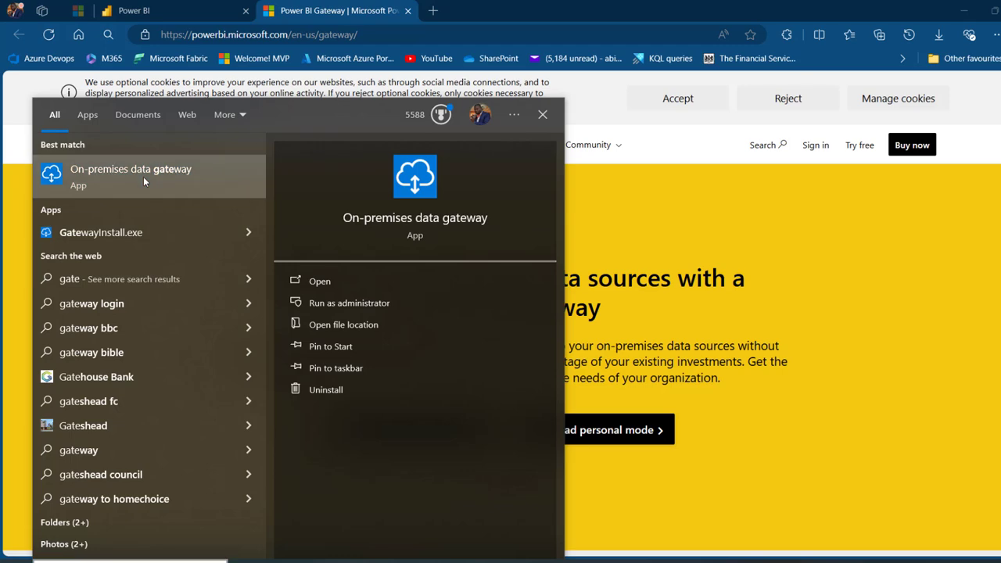
pyautogui.click(143, 177)
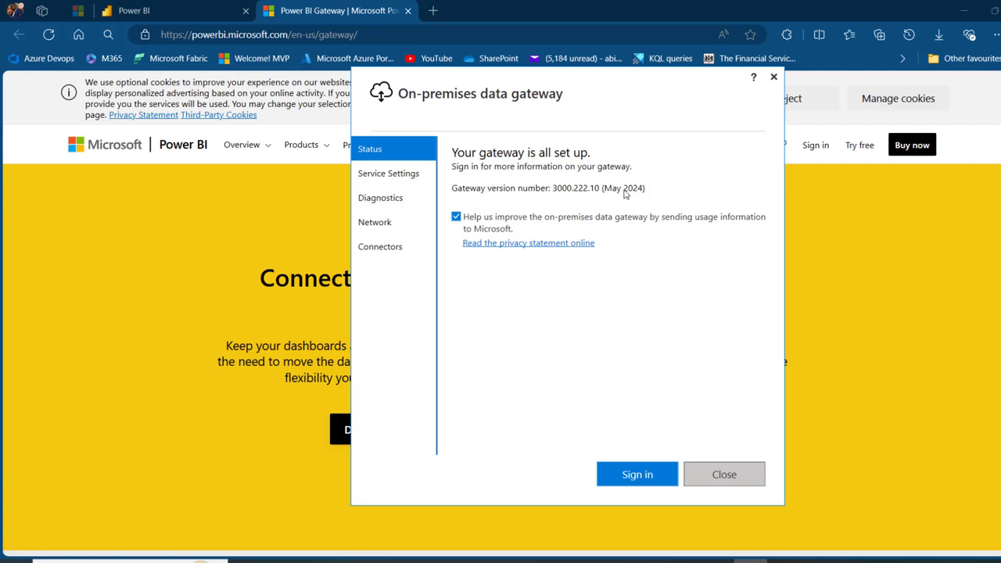
pyautogui.click(774, 79)
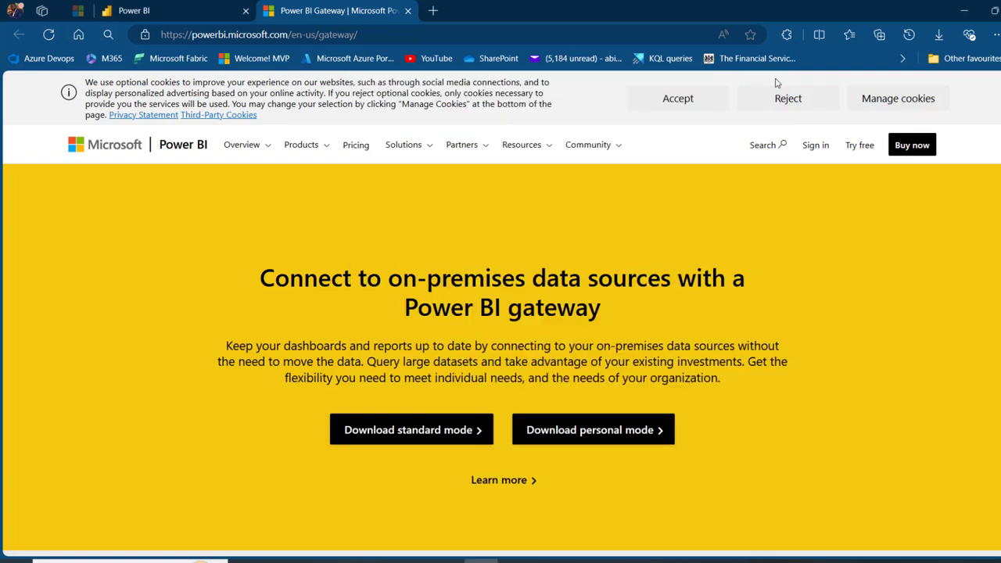
# Return to the Folder workspace in Power BI and create a new warehouse named SalesWH101.
pyautogui.click(195, 6)
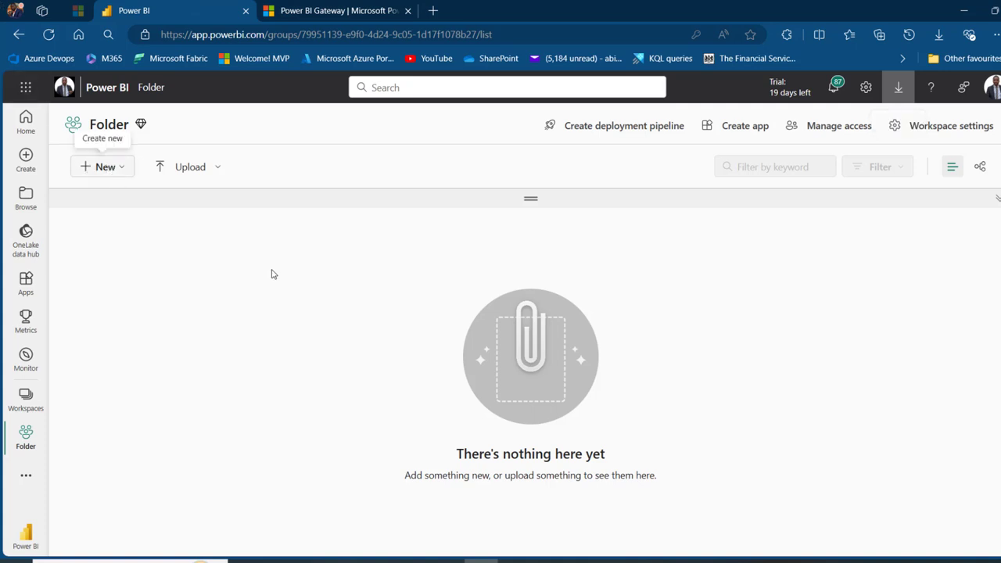
pyautogui.click(113, 170)
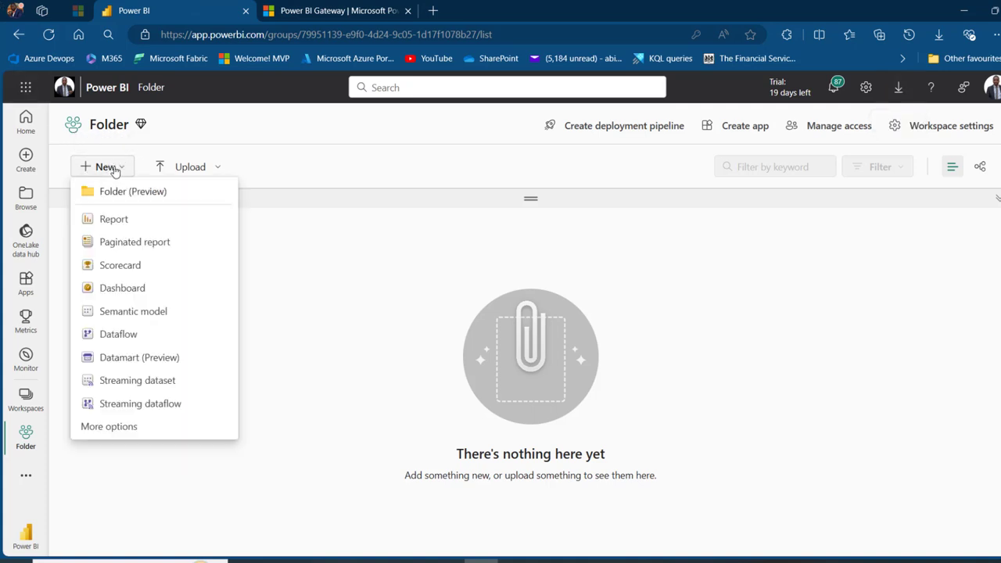
pyautogui.click(119, 427)
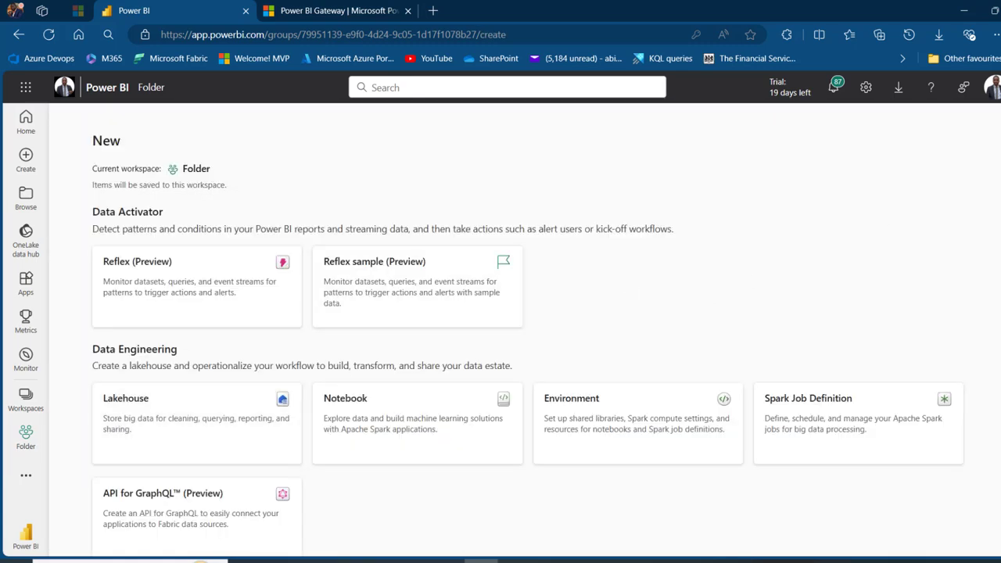
pyautogui.scroll(-5, 597, 246)
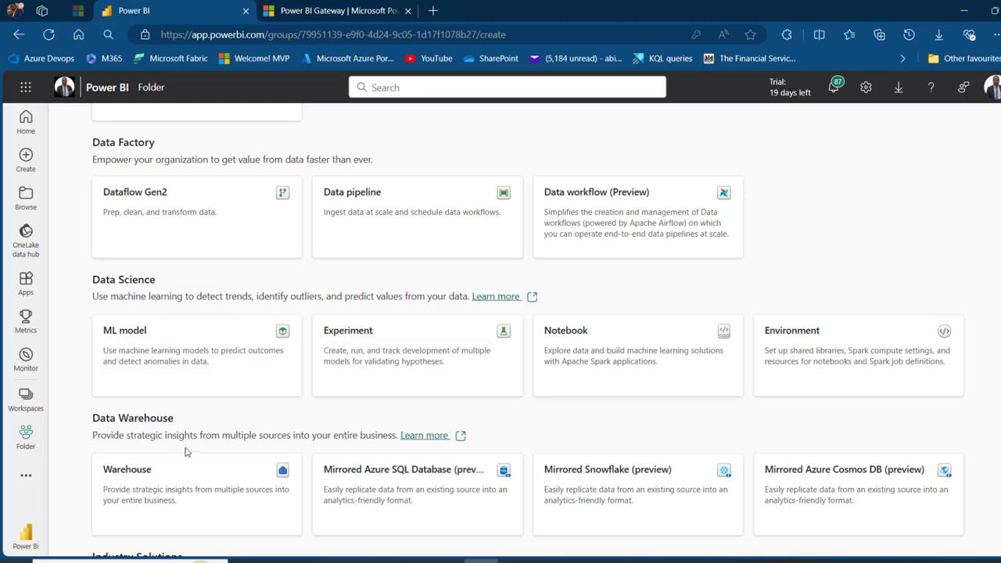
pyautogui.click(179, 480)
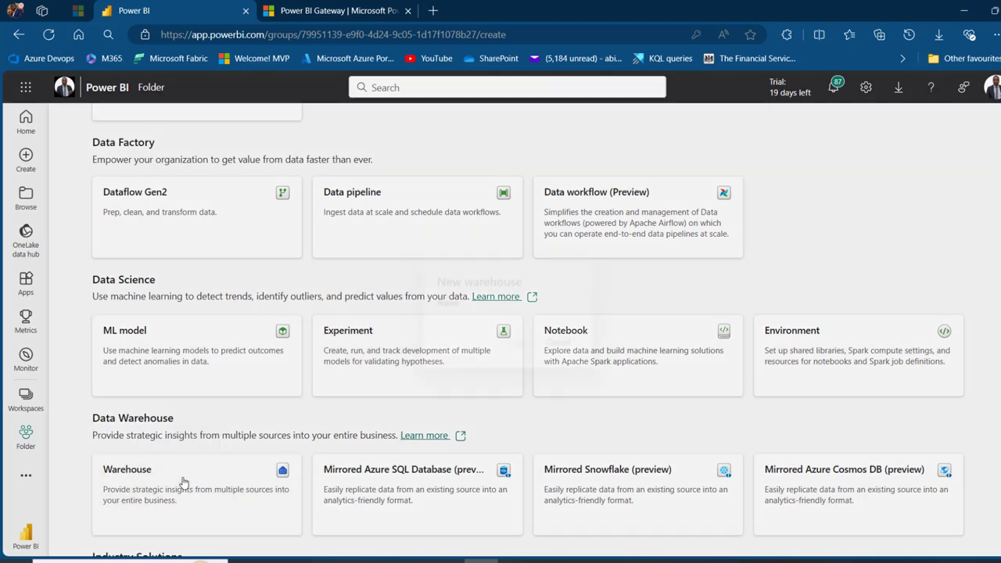
pyautogui.write('Sales')
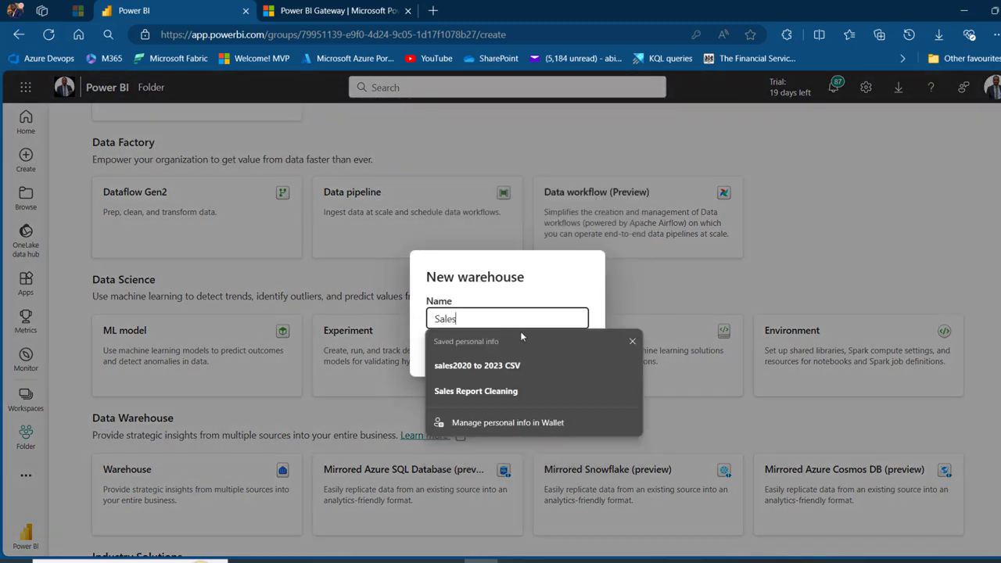
pyautogui.write('WH101')
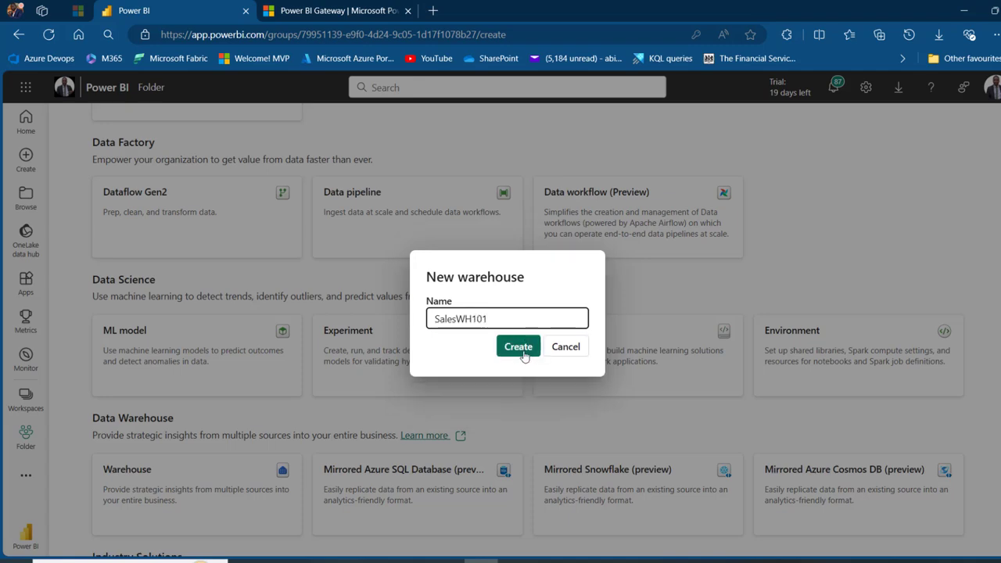
pyautogui.click(519, 347)
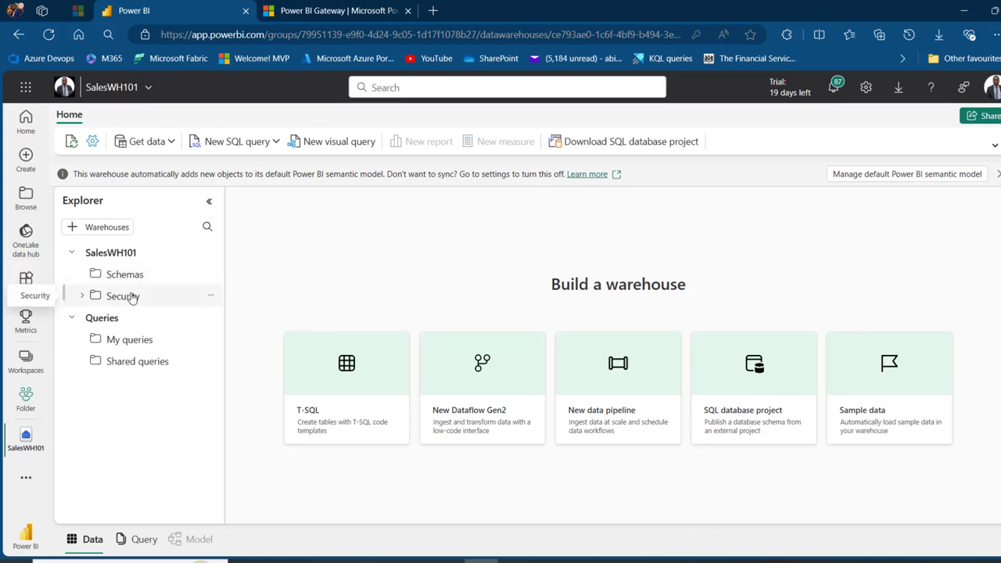
# Create a new Dataflow Gen2 from the SalesWH101 warehouse to bring in data.
pyautogui.click(158, 148)
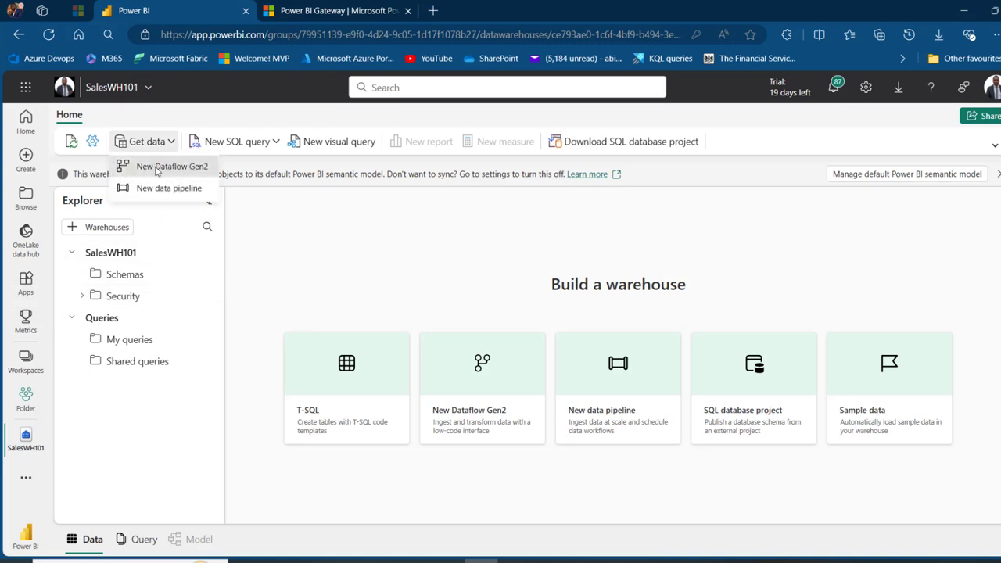
pyautogui.click(181, 172)
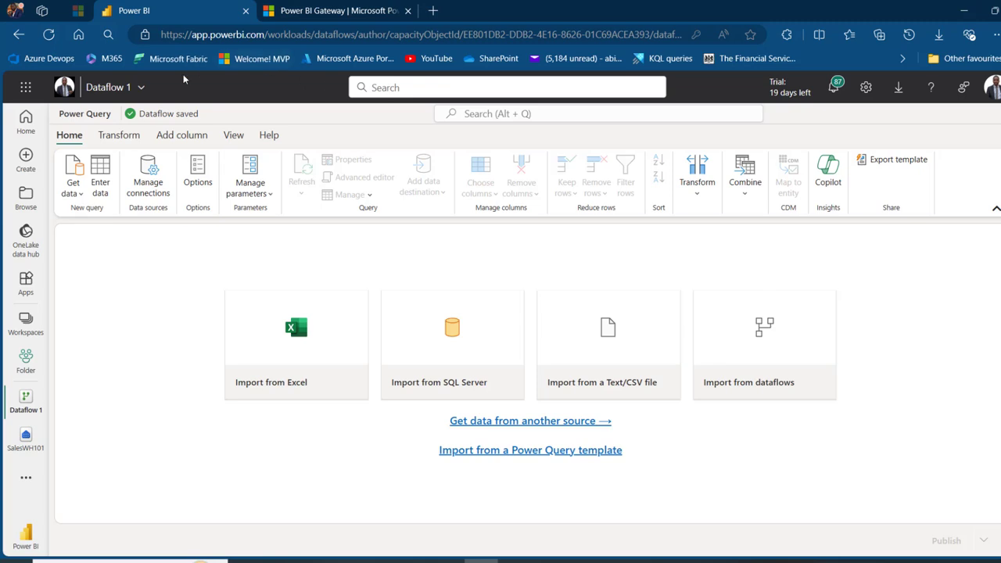
# Try to connect the dataflow to the local Sales Excel Files folder in Pictures through the [On-premises] CornerstoneITSolutions gateway, and cancel the connection.
pyautogui.click(71, 192)
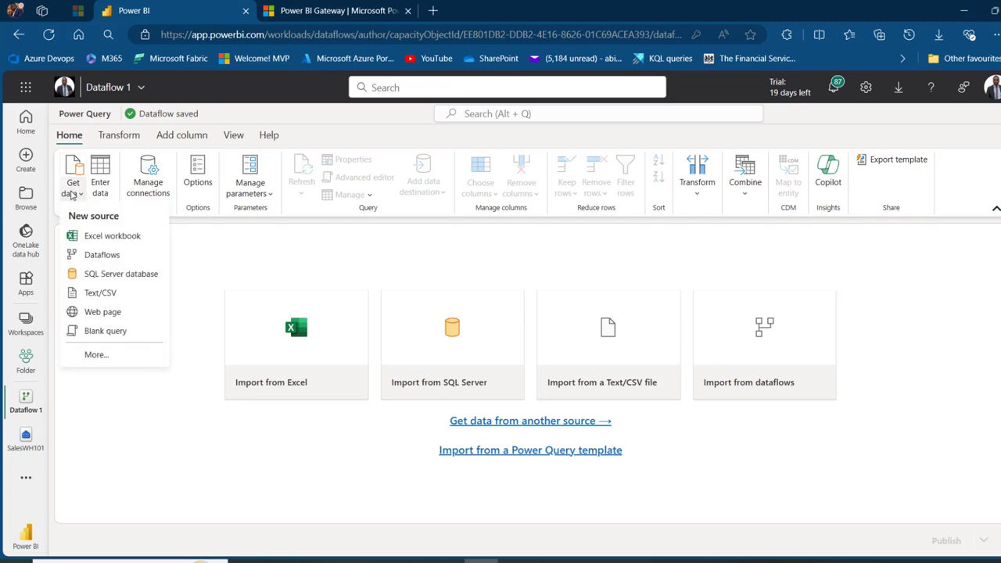
pyautogui.click(94, 355)
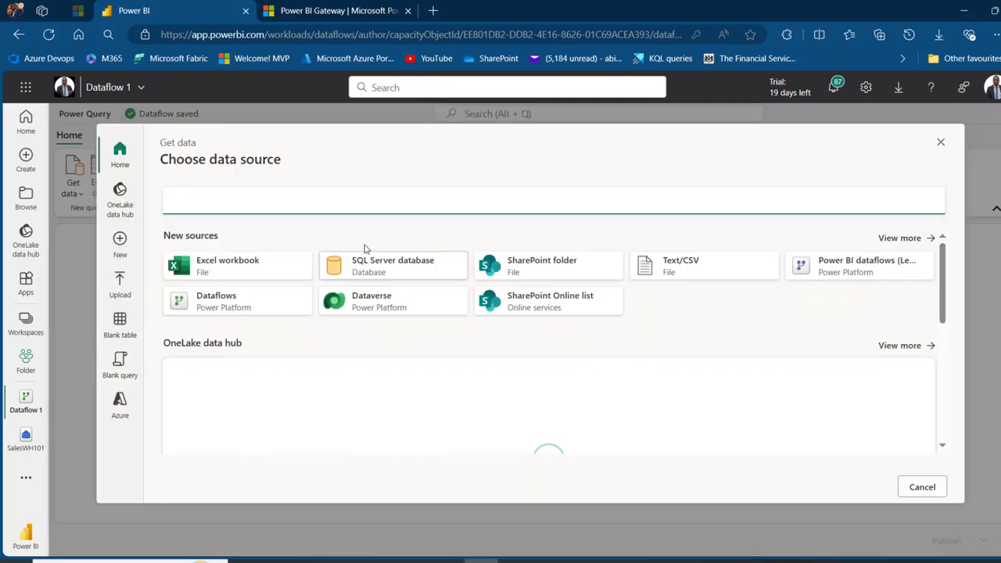
pyautogui.write('folder')
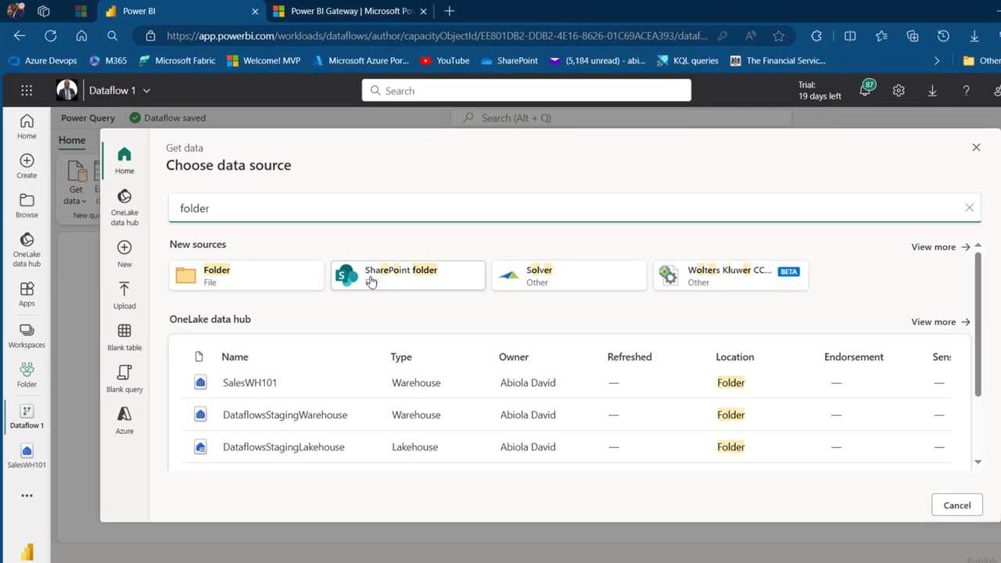
pyautogui.click(232, 275)
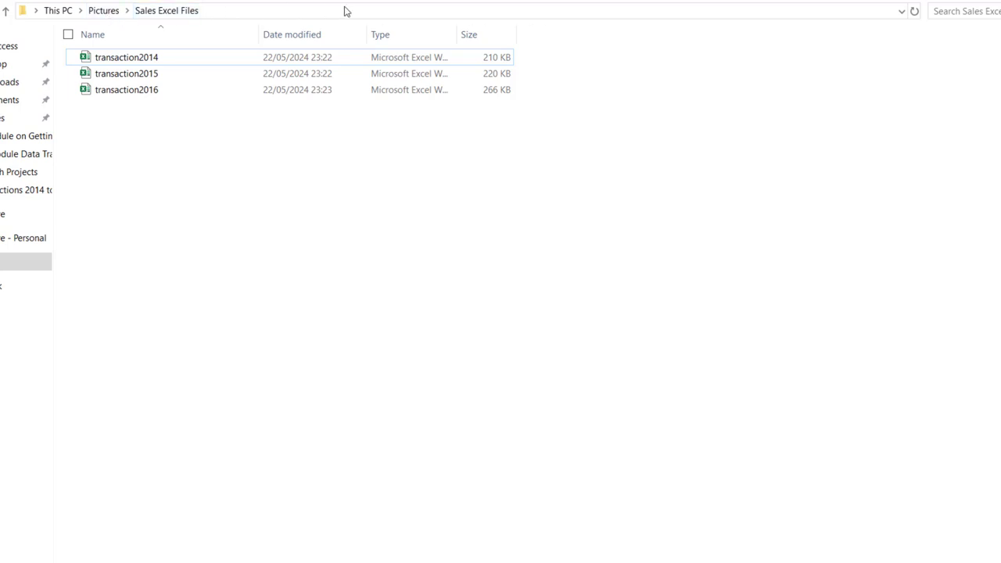
pyautogui.click(389, 11)
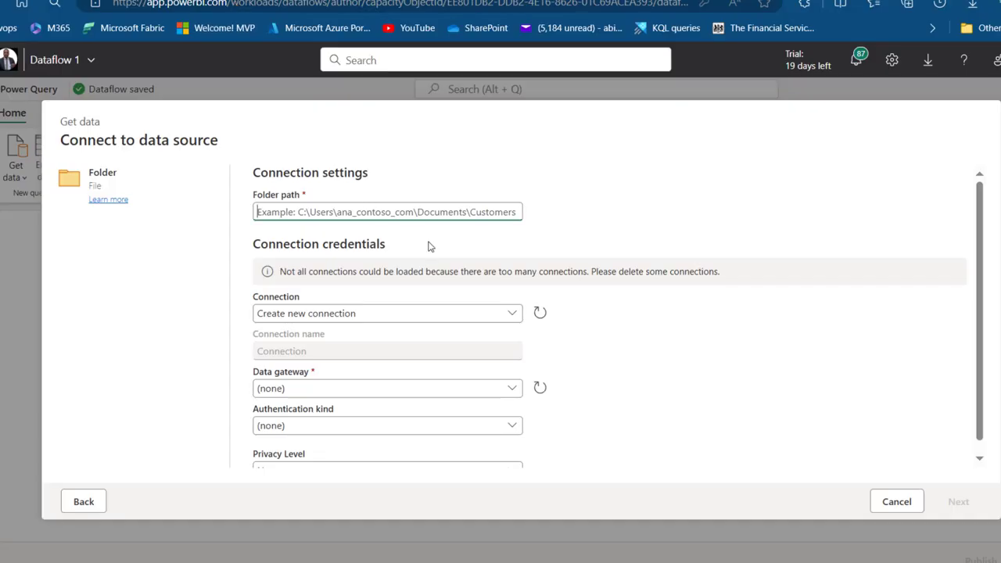
pyautogui.write('C:\\Users\\abiol\\Pictures\\Sales Excel Files')
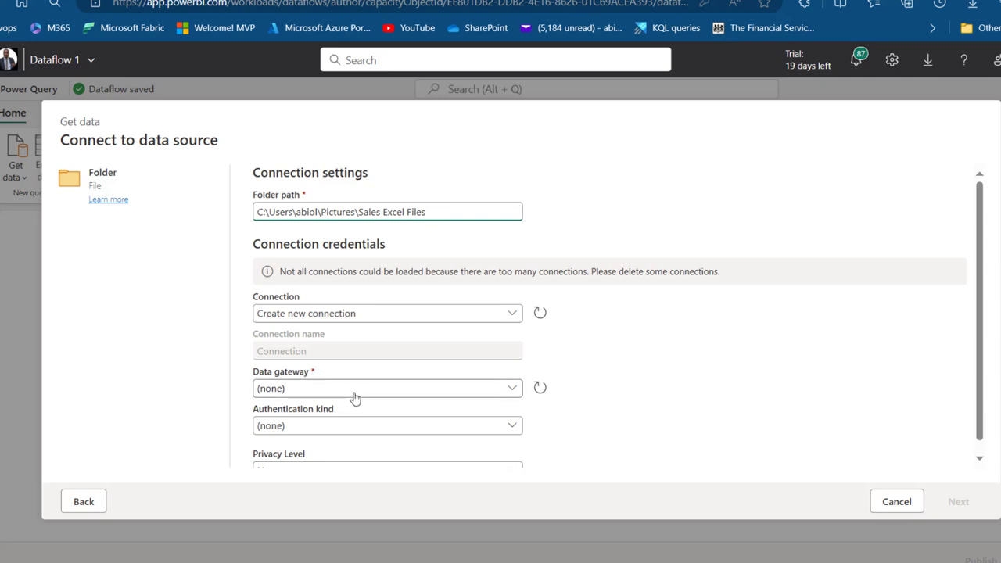
pyautogui.click(325, 389)
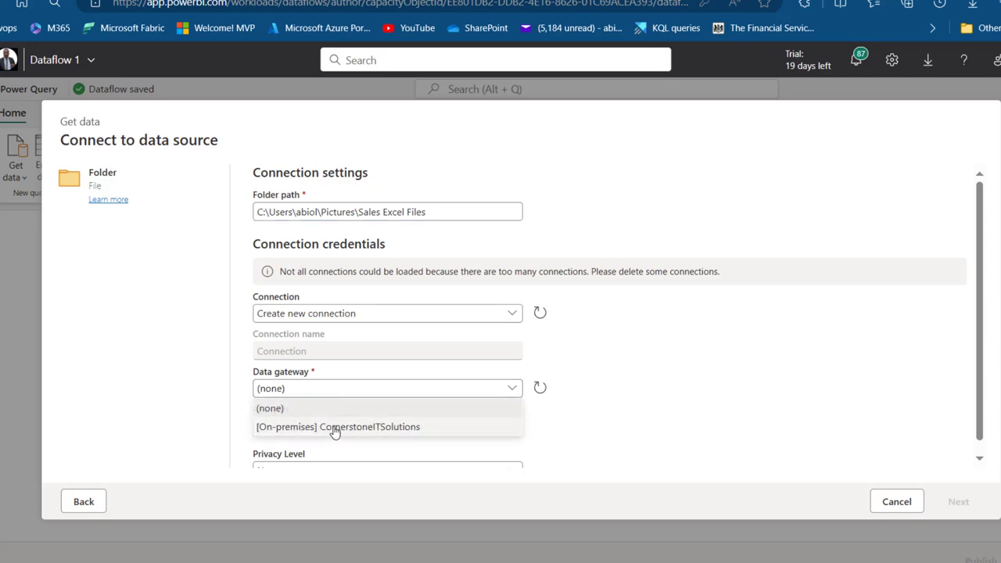
pyautogui.click(376, 426)
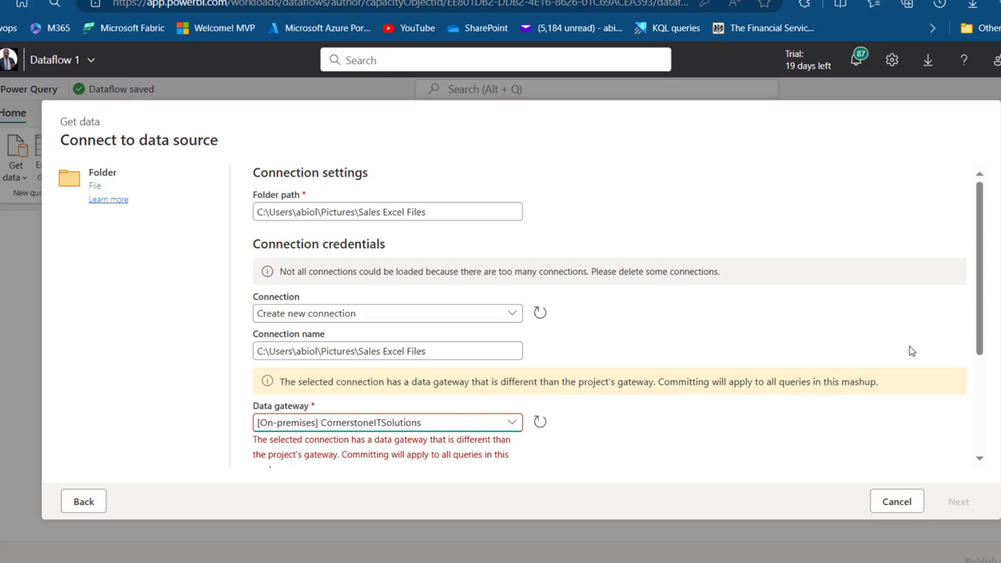
pyautogui.scroll(-1, 958, 418)
pyautogui.scroll(-1, 958, 438)
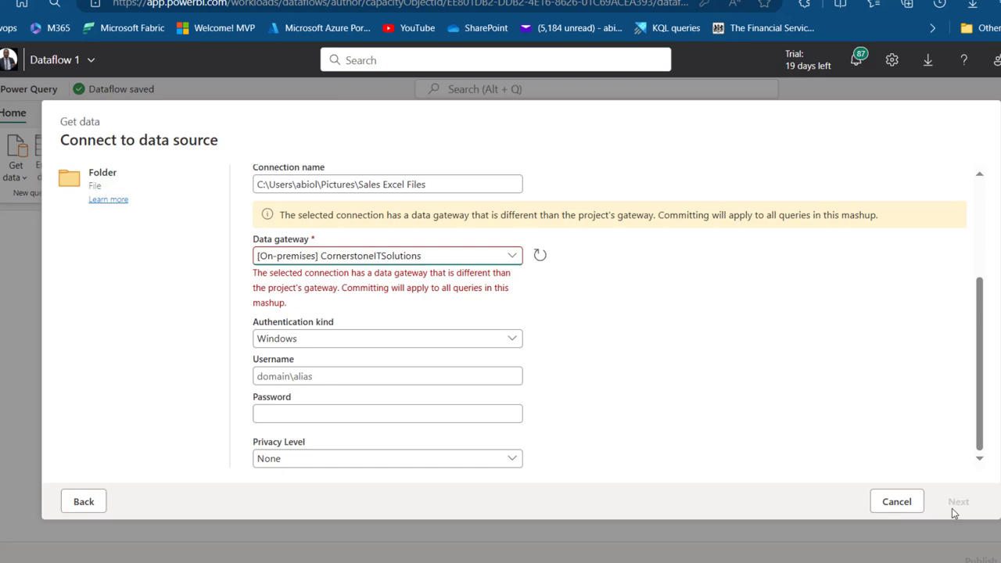
pyautogui.click(894, 505)
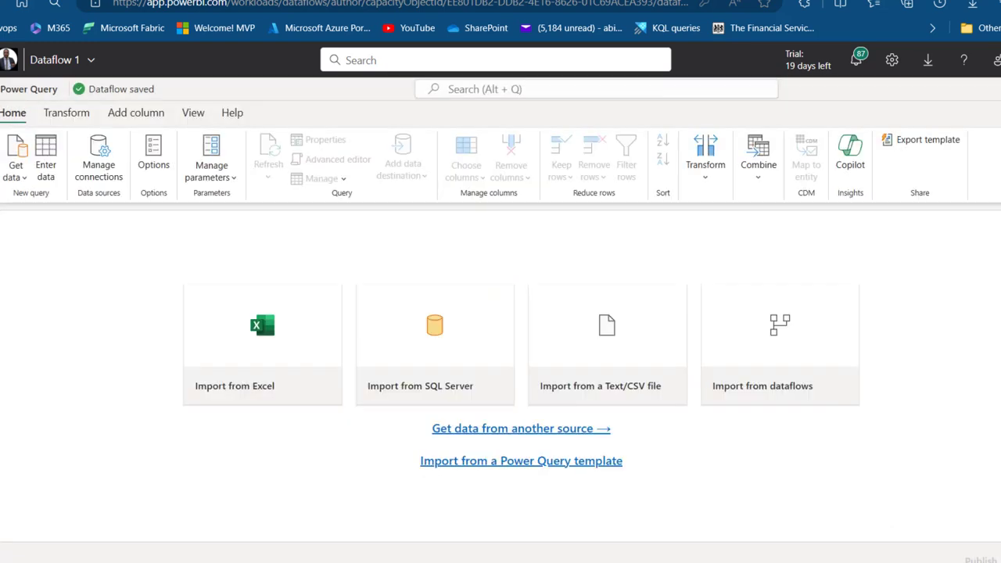
# Exit the Dataflow 1 editor and open the Manage Connections and Gateways page from the Folder workspace.
pyautogui.press('Escape')
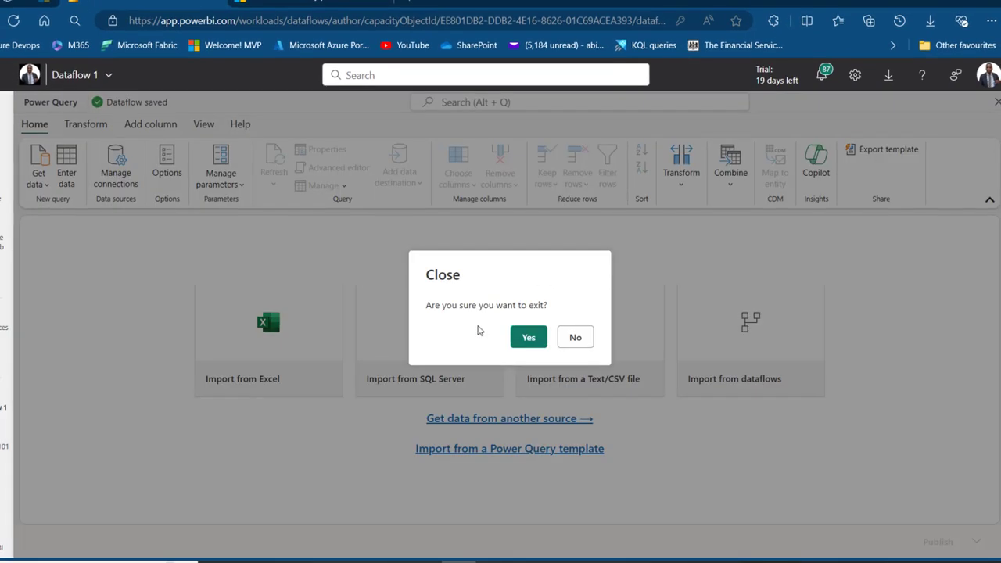
pyautogui.click(529, 337)
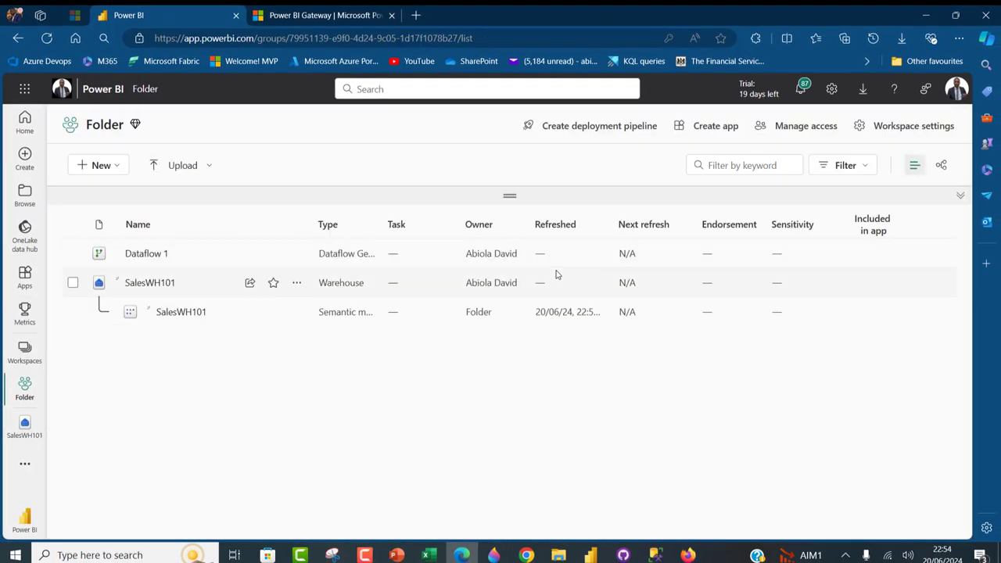
pyautogui.click(832, 92)
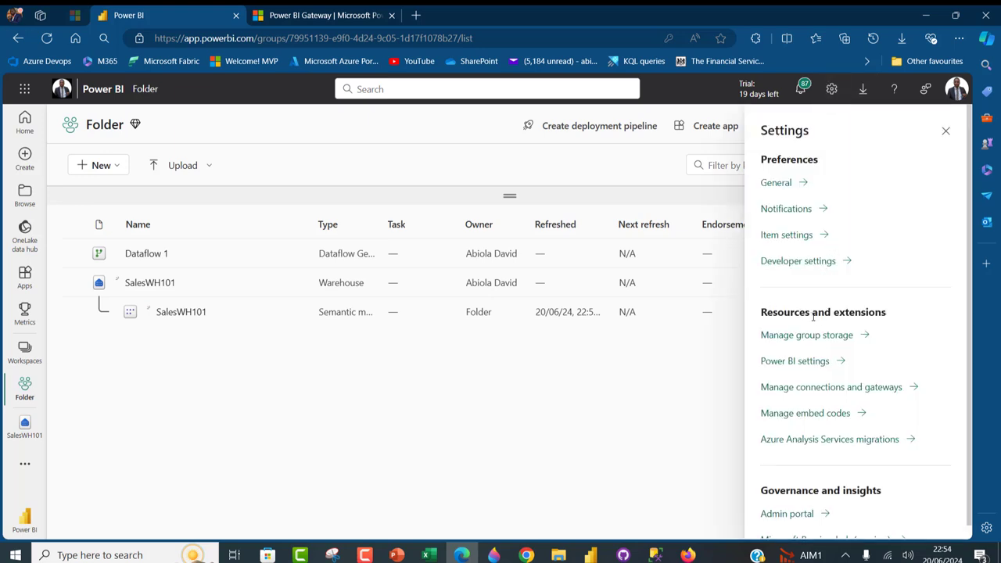
pyautogui.click(837, 388)
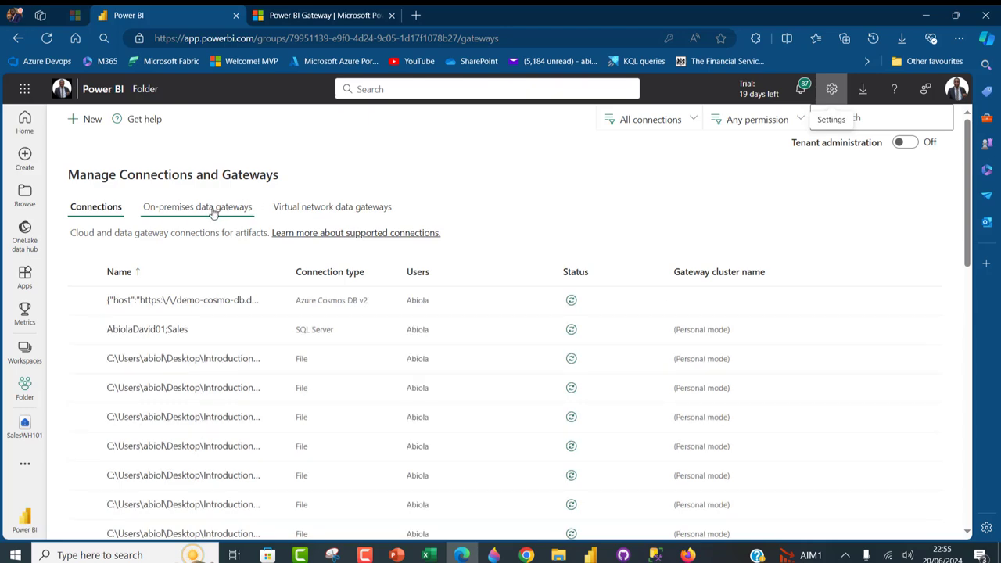
# Check the name, contact info and users of the CornerstoneITSolutions gateway among the on-premises data gateways.
pyautogui.click(214, 209)
pyautogui.click(222, 303)
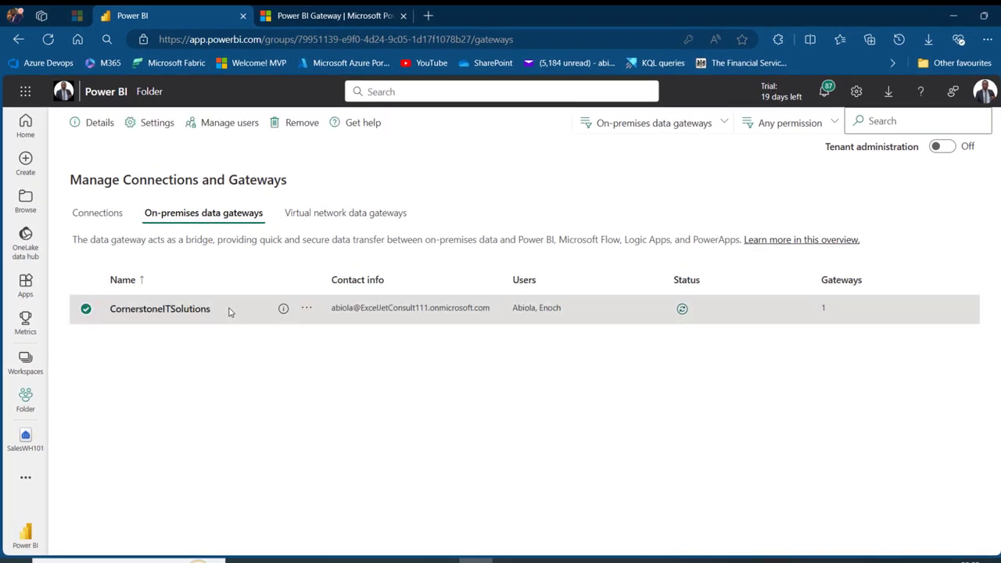
pyautogui.moveTo(229, 312); pyautogui.dragTo(97, 319)
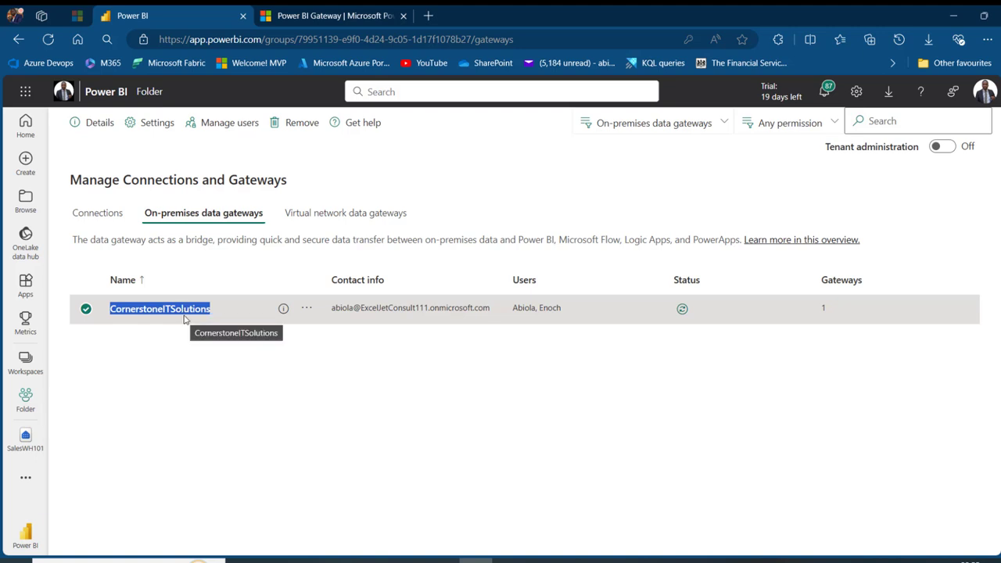
pyautogui.moveTo(331, 307); pyautogui.dragTo(554, 311)
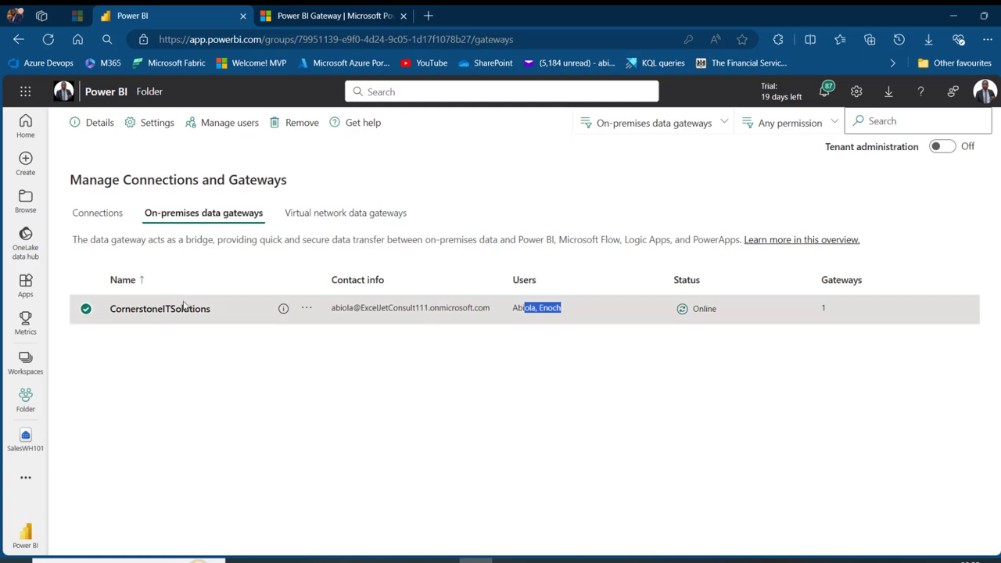
# Start a new on-premises connection that uses the CornerstoneITSolutions gateway cluster.
pyautogui.click(98, 215)
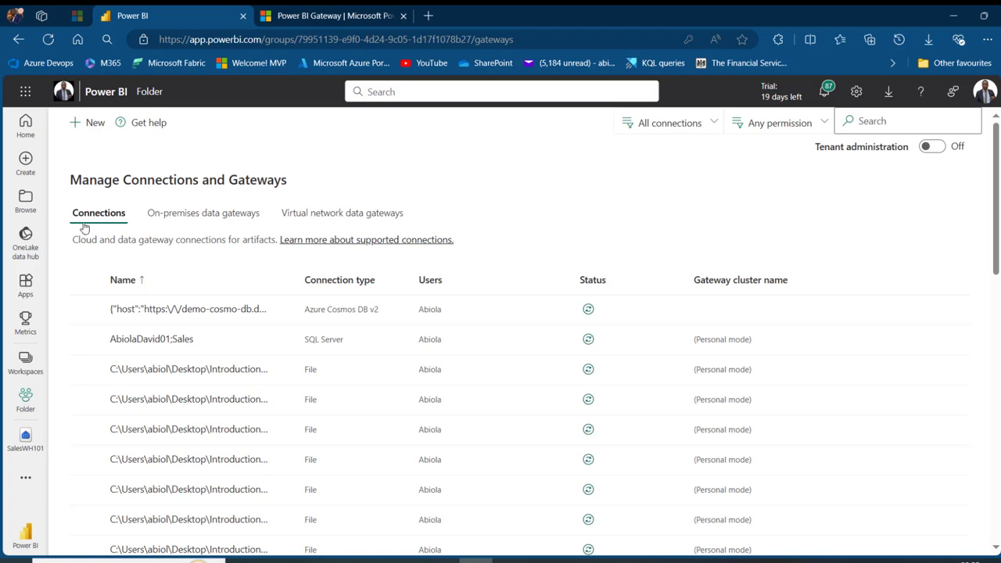
pyautogui.click(88, 123)
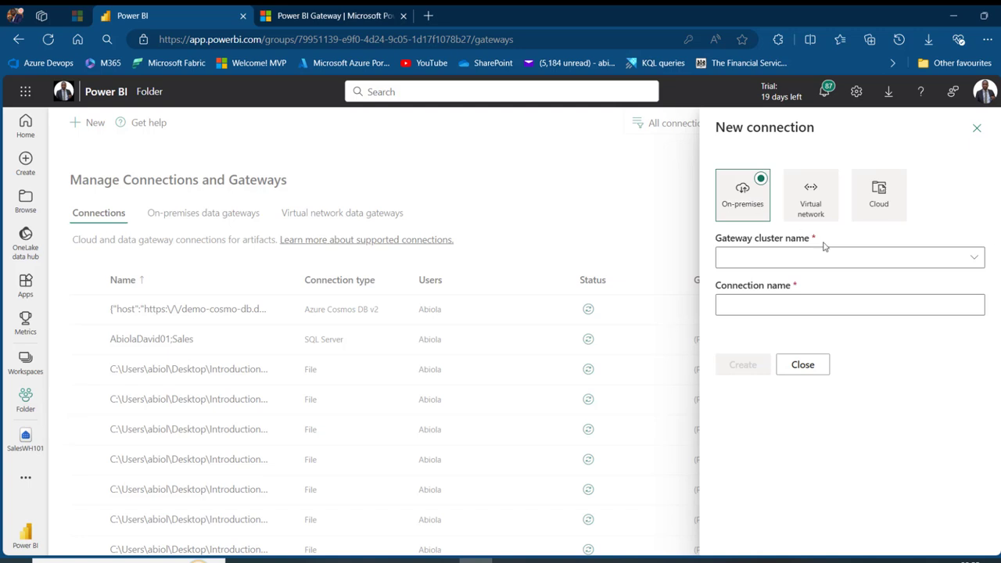
pyautogui.click(974, 258)
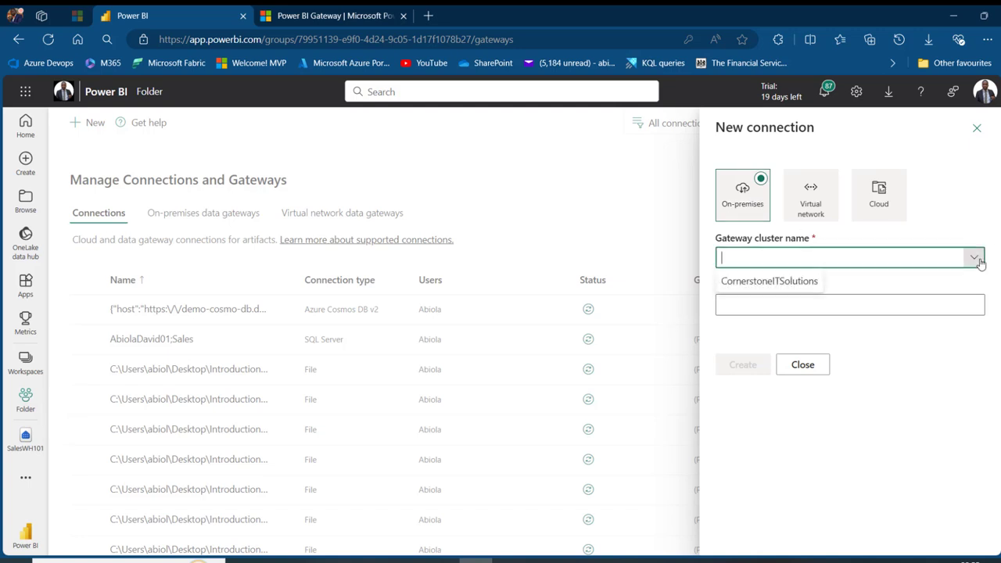
pyautogui.click(791, 283)
# Name the new connection SalesFolder and set its connection type to Folder.
pyautogui.click(874, 306)
pyautogui.write('Fo')
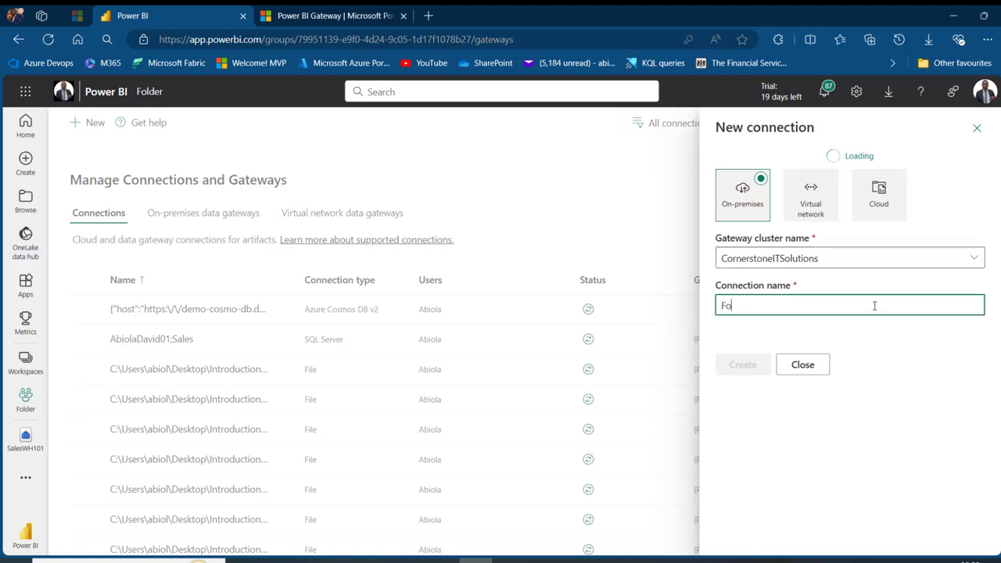
pyautogui.write('lde')
pyautogui.press('BackSpace')
pyautogui.press('BackSpace')
pyautogui.write('SalesFod')
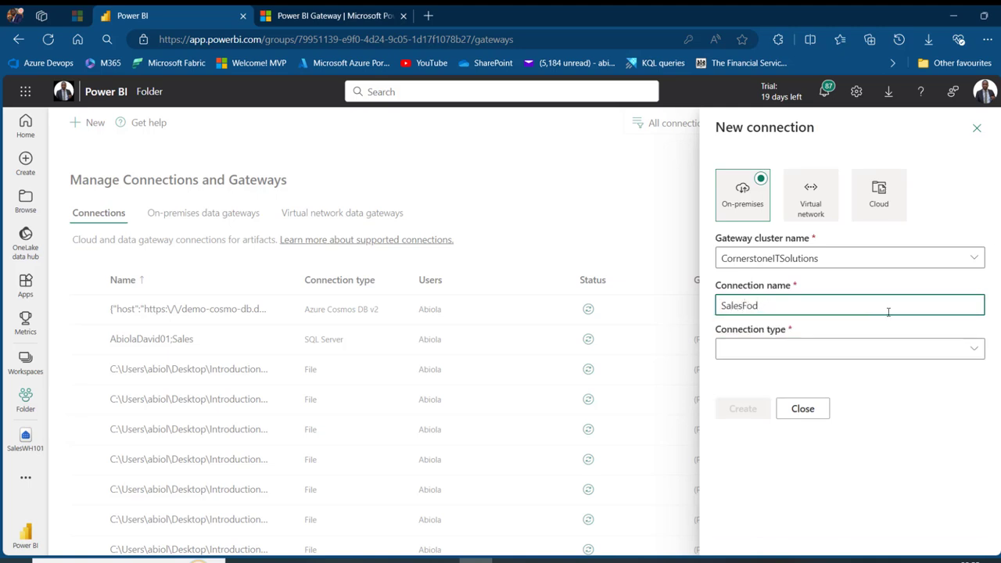
pyautogui.write('lerlder')
pyautogui.click(974, 349)
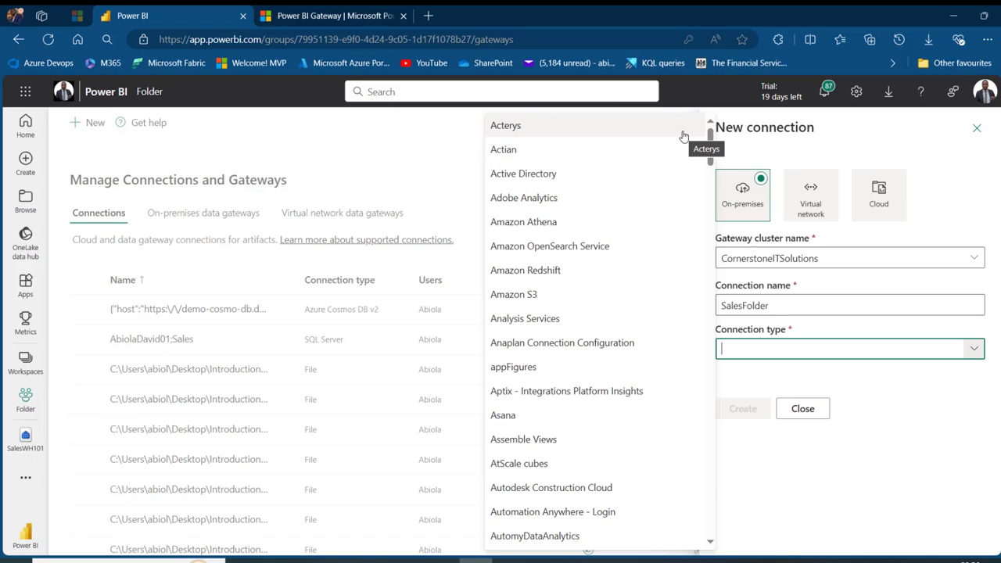
pyautogui.moveTo(712, 145); pyautogui.dragTo(712, 317)
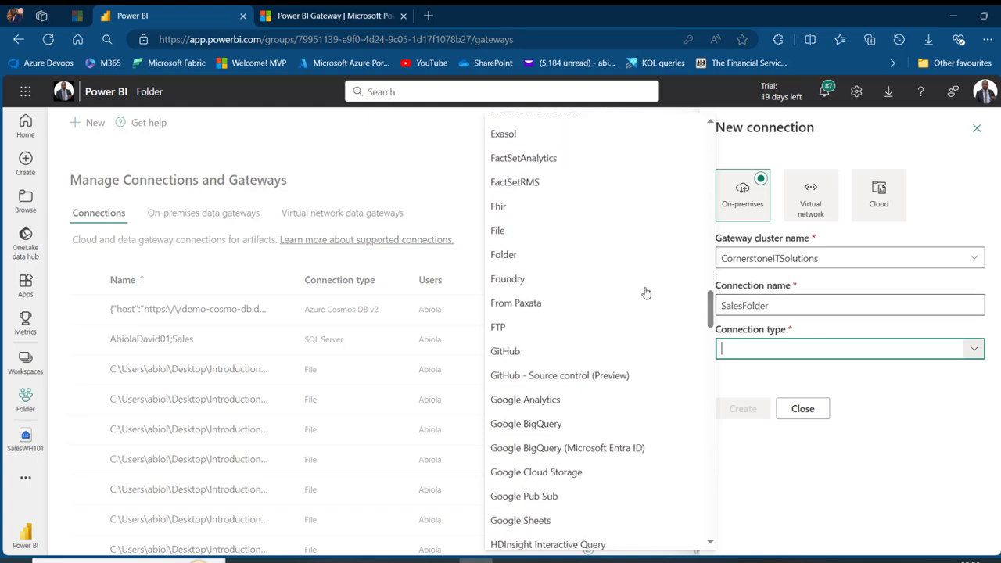
pyautogui.click(508, 256)
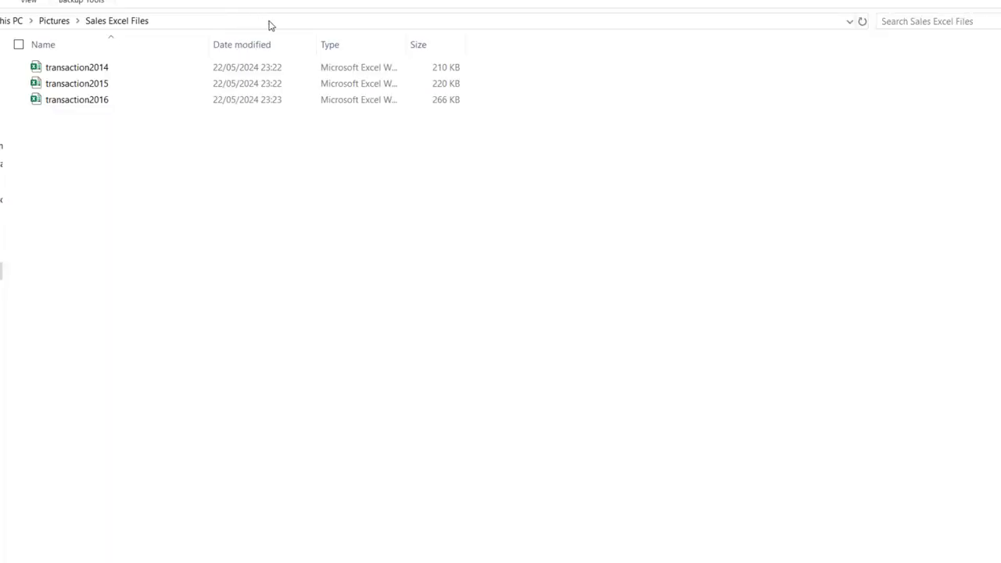
# Copy the path of the Sales Excel Files folder in Pictures from File Explorer and paste it as the connection's full path.
pyautogui.click(160, 20)
pyautogui.hotkey('ctrl', 'c')
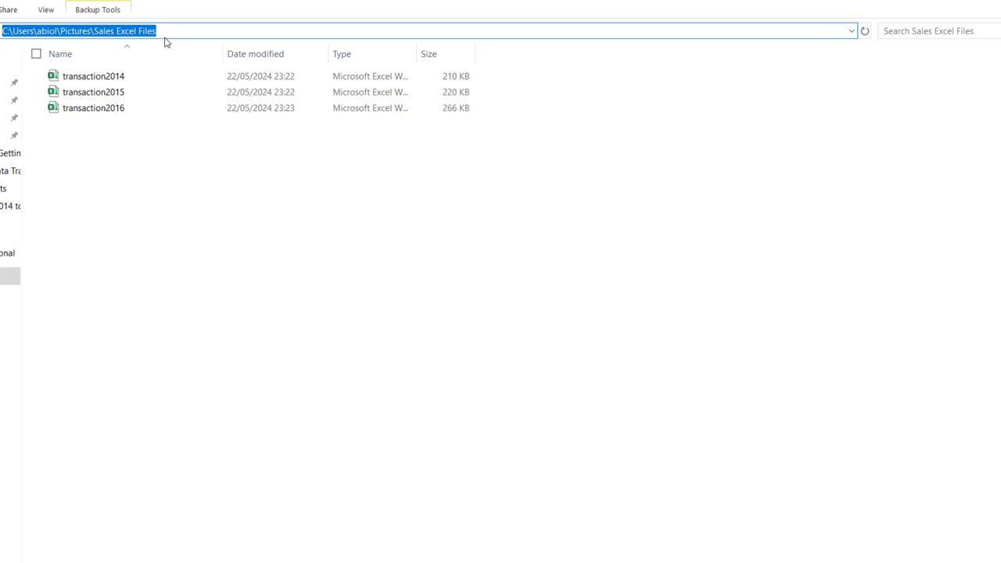
pyautogui.hotkey('alt', 'Tab')
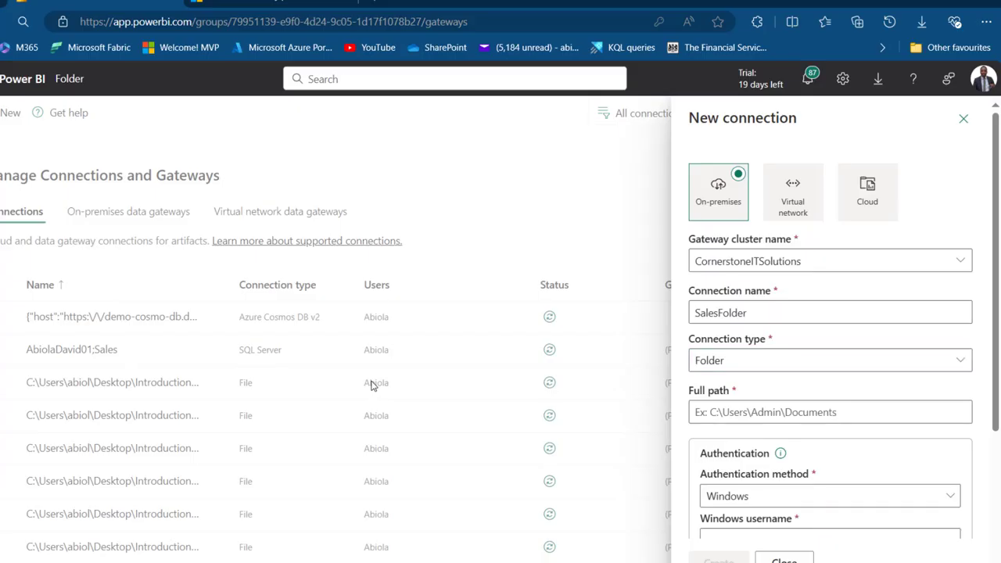
pyautogui.click(750, 418)
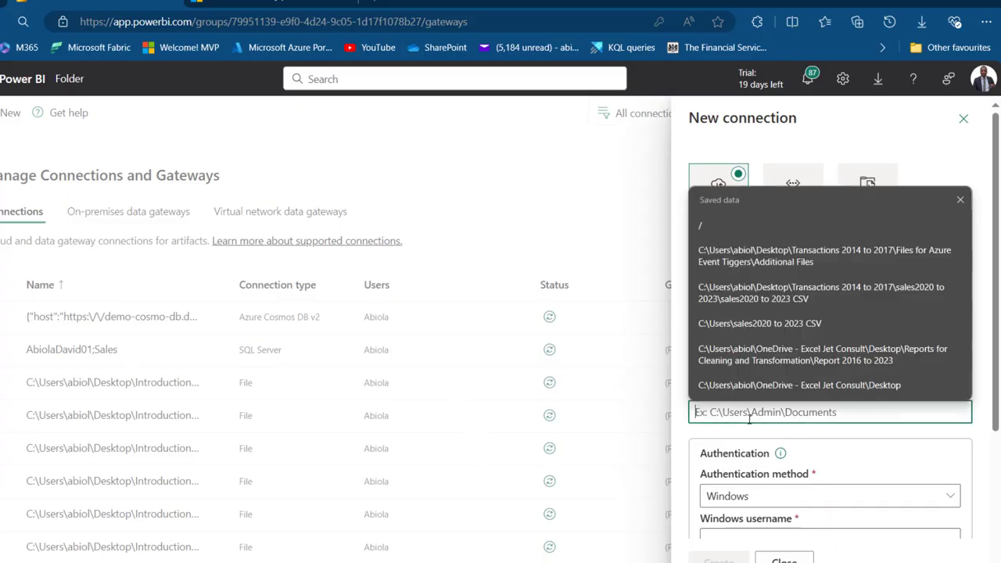
pyautogui.hotkey('ctrl', 'v')
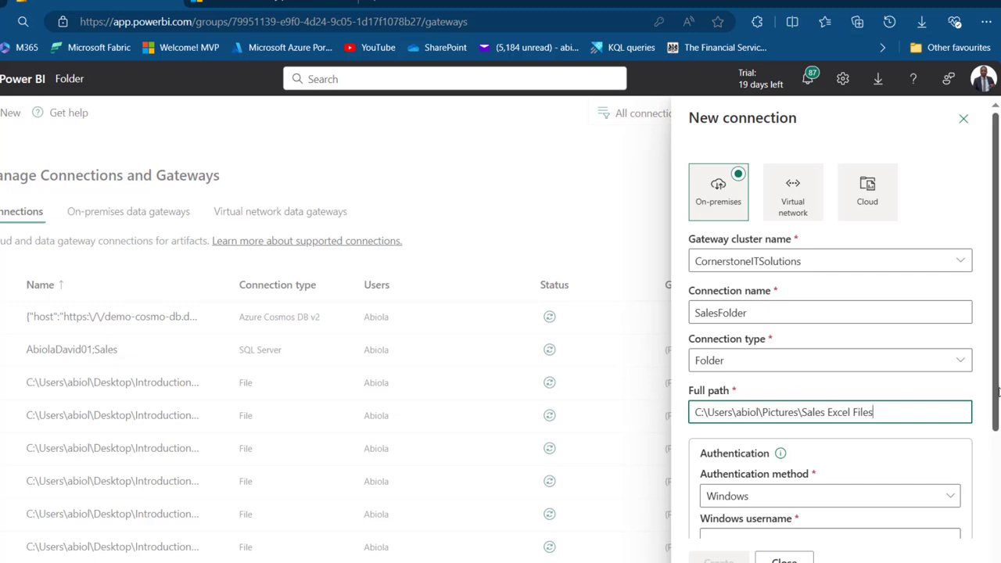
# Keep Windows as the connection's authentication method and enable Skip test connection.
pyautogui.scroll(-2, 996, 397)
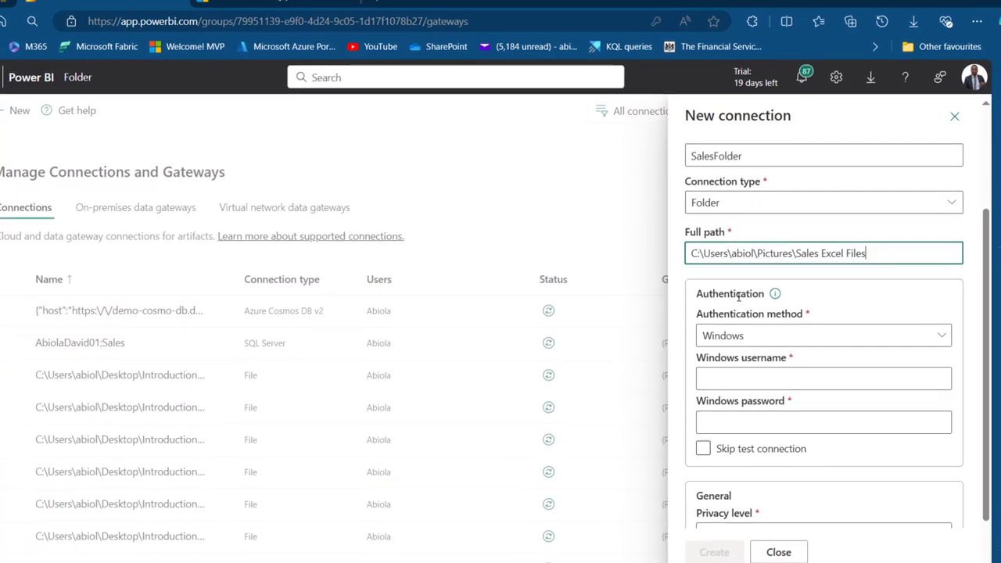
pyautogui.click(831, 337)
pyautogui.click(832, 337)
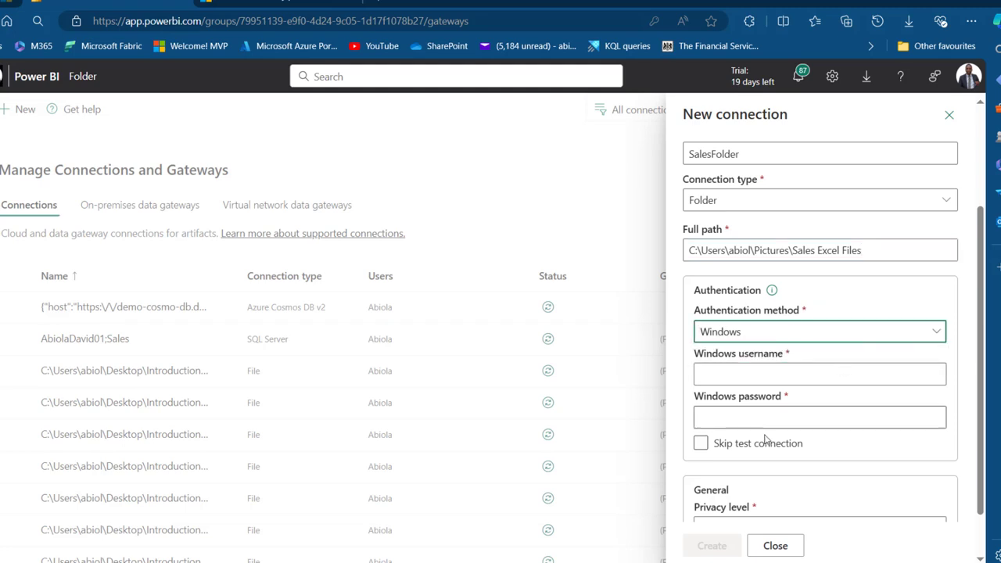
pyautogui.click(701, 444)
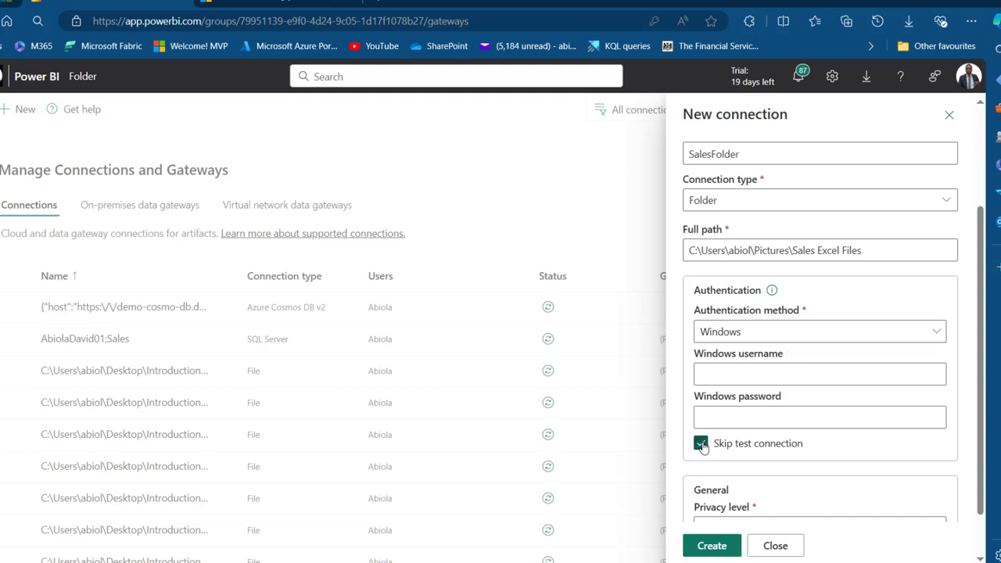
# Set the connection's privacy level to None and create the SalesFolder connection.
pyautogui.scroll(-2, 805, 483)
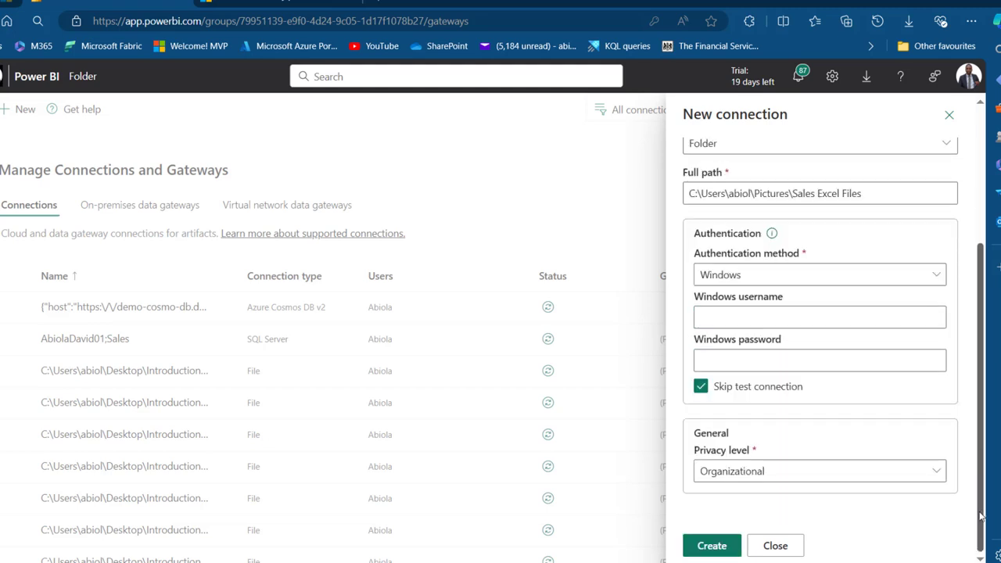
pyautogui.click(781, 472)
pyautogui.click(712, 370)
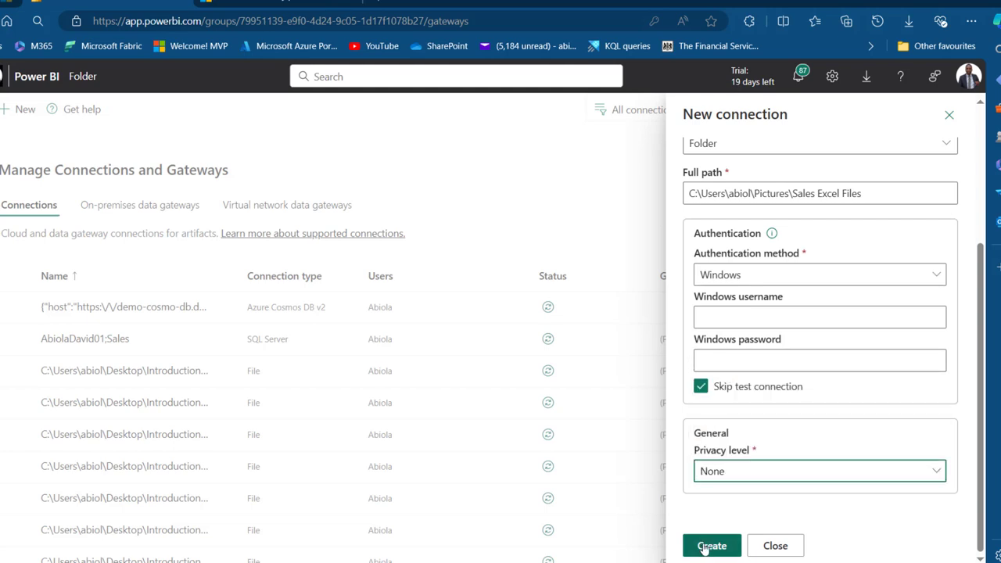
pyautogui.click(703, 547)
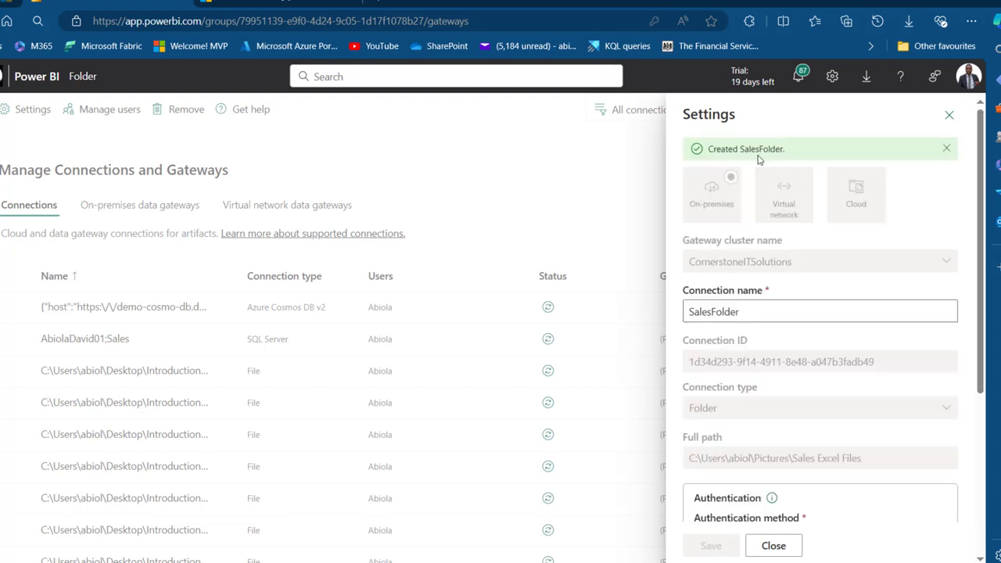
# Close the connection's settings and reopen Dataflow 1 from the Folder workspace.
pyautogui.click(949, 115)
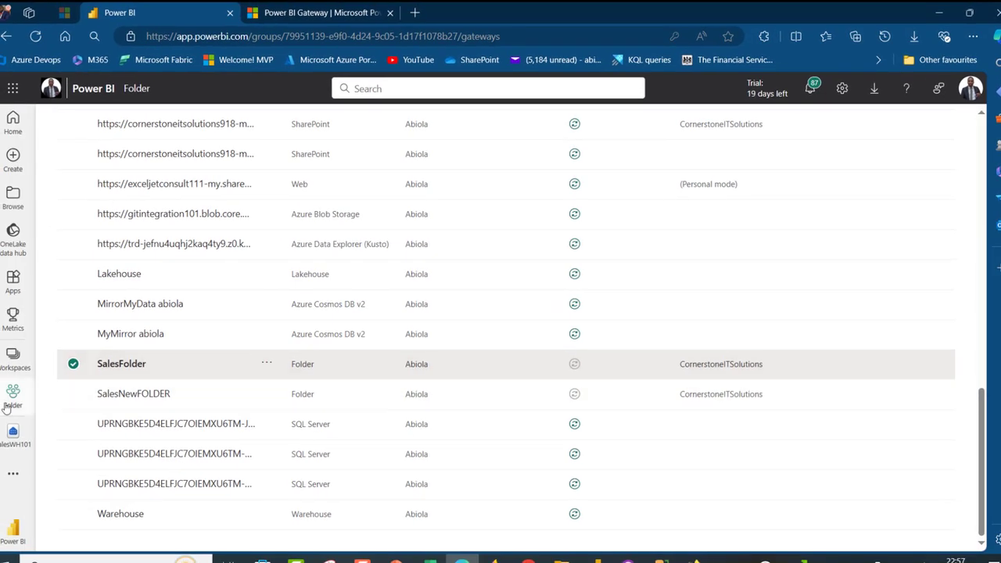
pyautogui.click(9, 400)
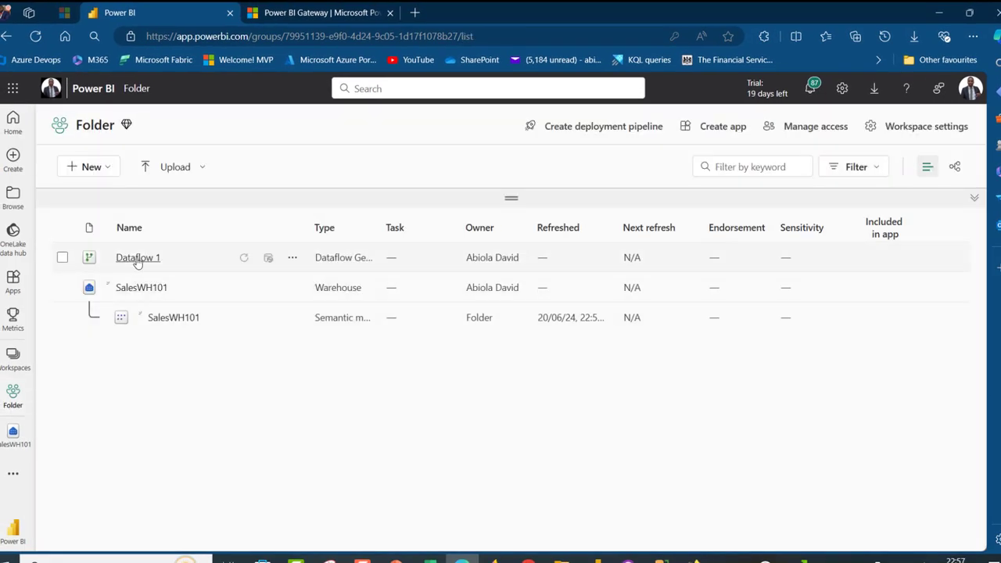
pyautogui.click(148, 261)
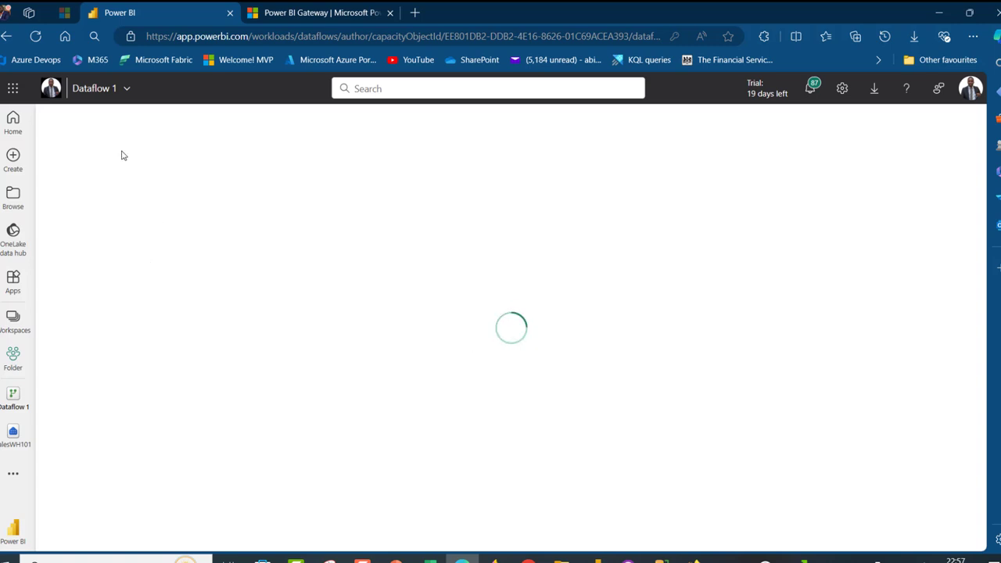
# Add a Folder data source with the copied Sales Excel Files path and connect through SalesFolder ([On-premises] CornerstoneITSolutions).
pyautogui.click(61, 189)
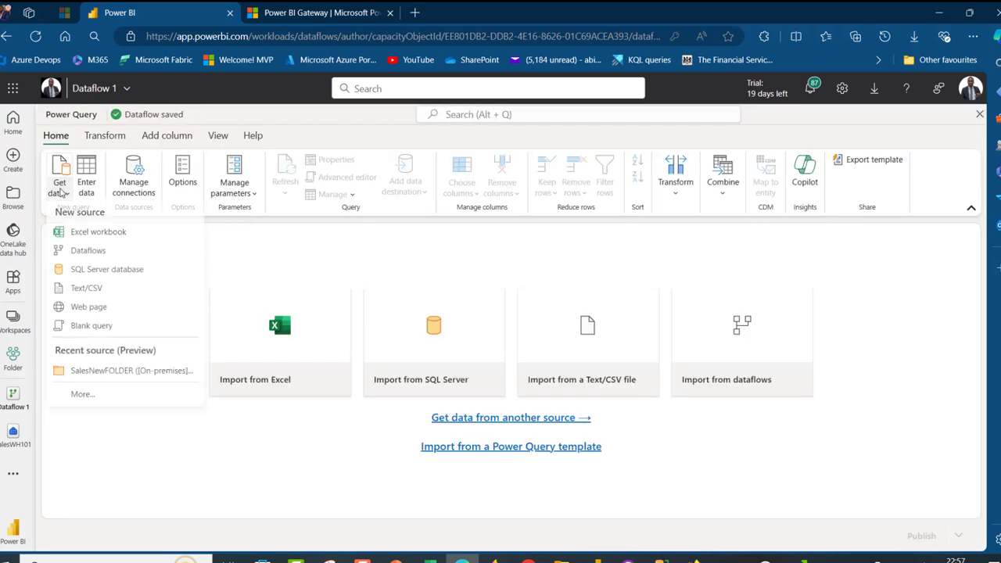
pyautogui.click(82, 398)
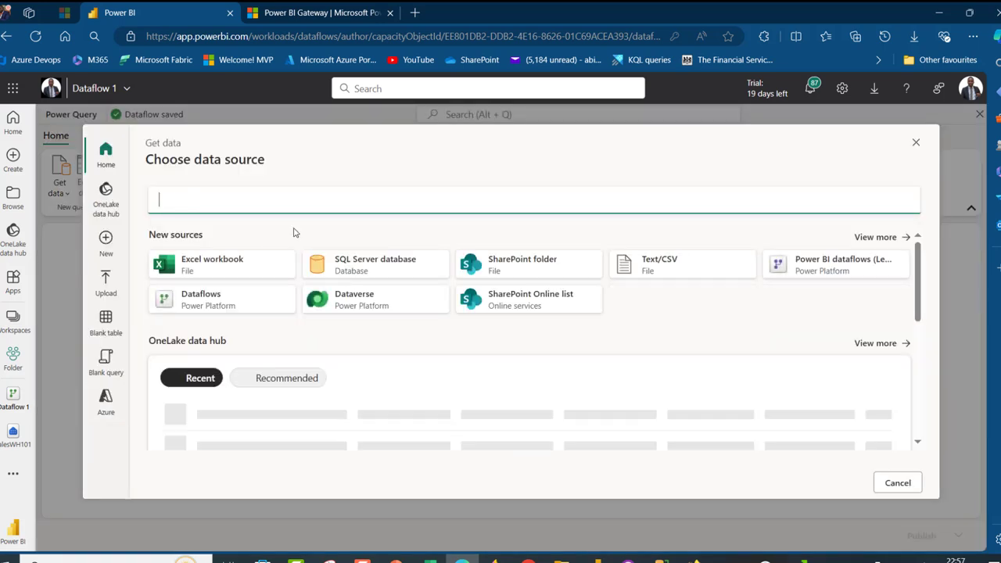
pyautogui.write('folder')
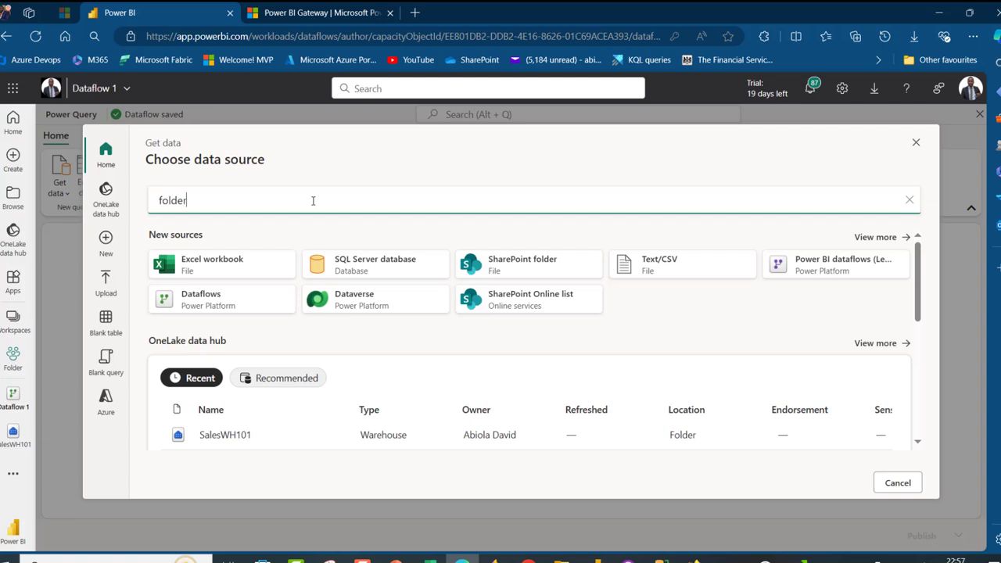
pyautogui.click(226, 267)
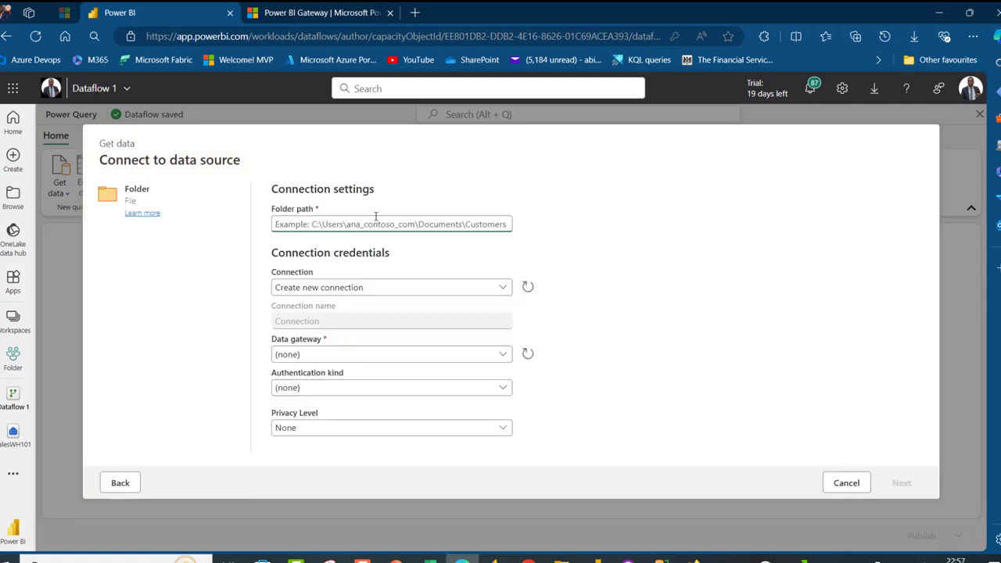
pyautogui.hotkey('ctrl', 'v')
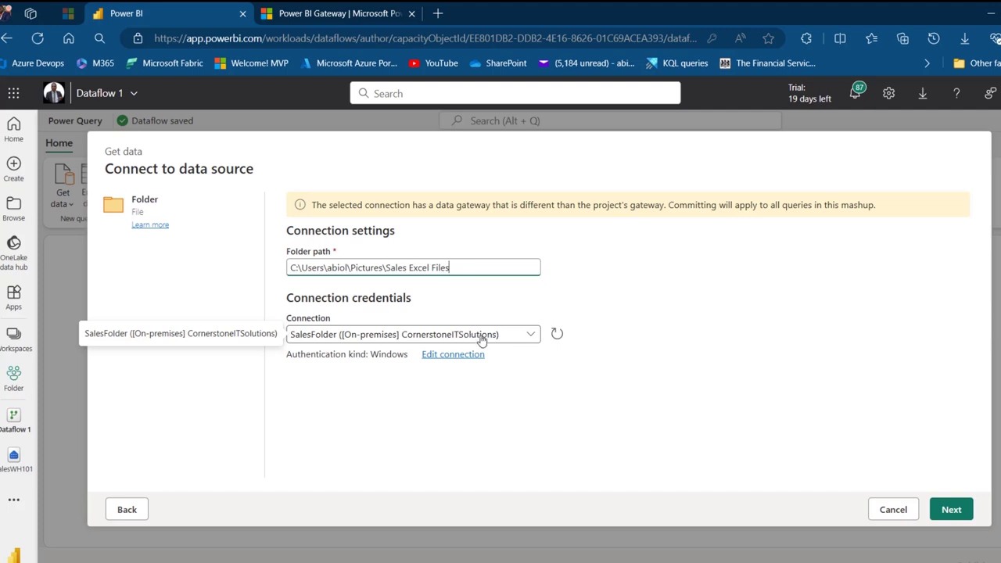
pyautogui.click(955, 511)
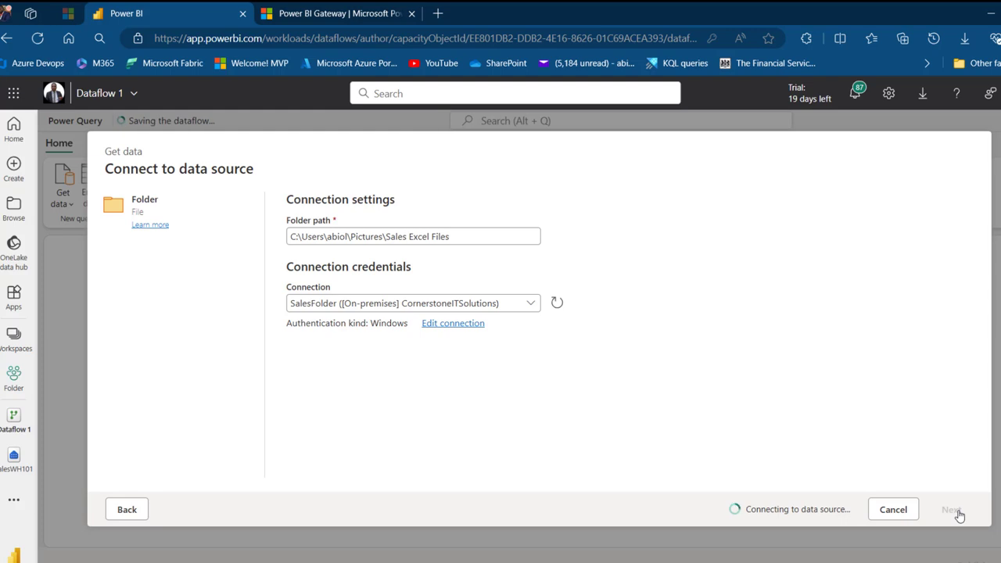
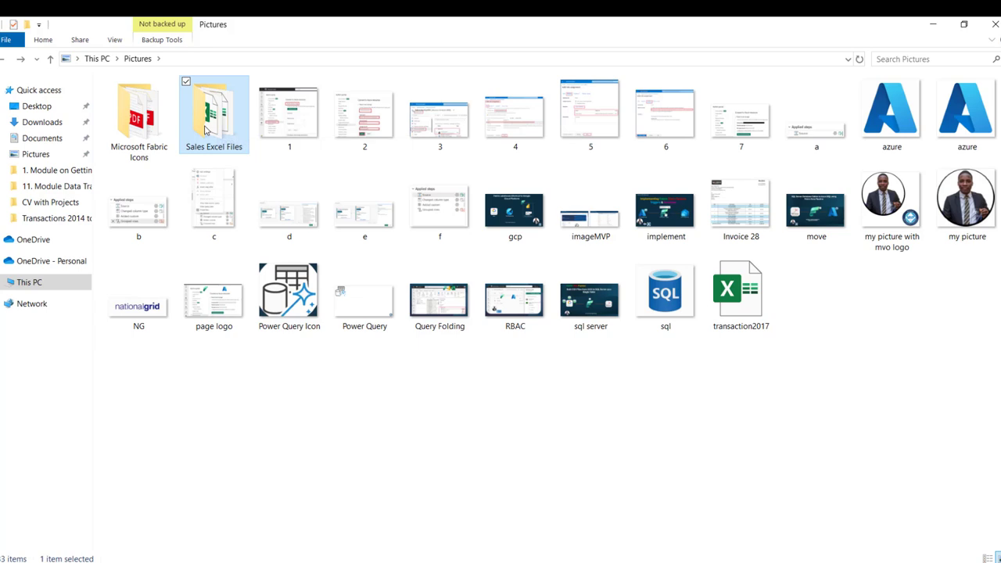
# Move the cut Sales Excel Files folder from Pictures into C:\Users, granting administrator permission.
pyautogui.click(47, 283)
pyautogui.doubleClick(223, 201)
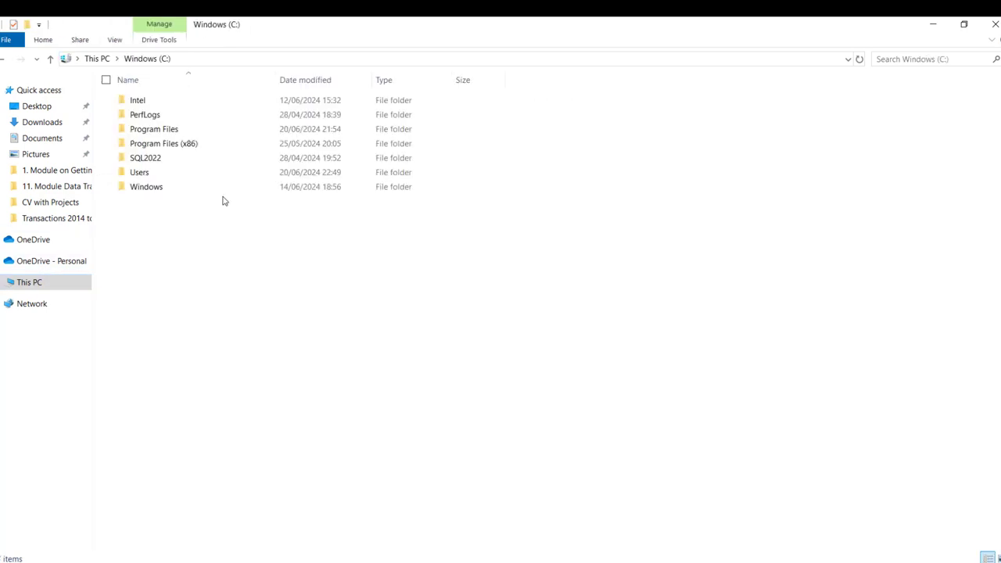
pyautogui.doubleClick(145, 175)
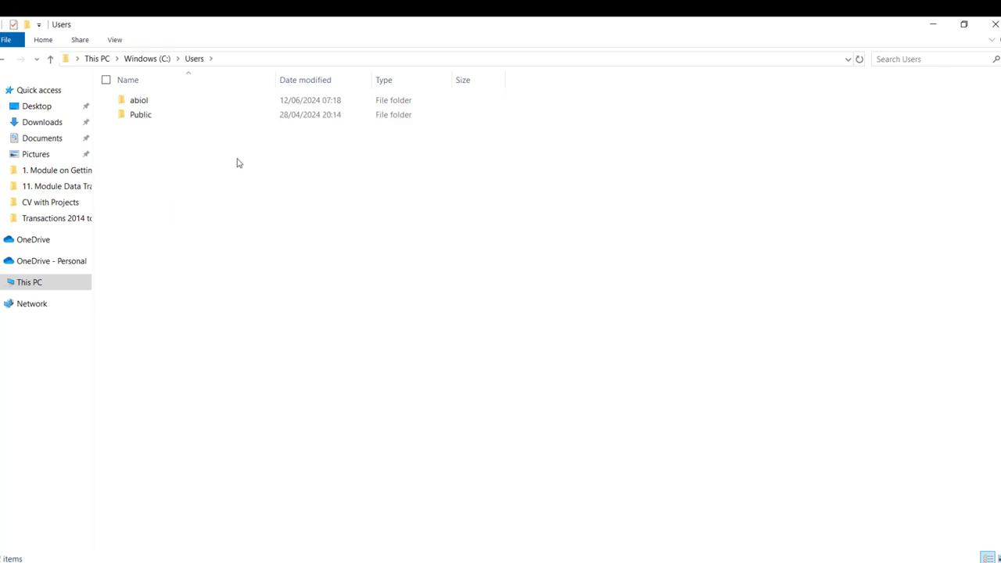
pyautogui.hotkey('ctrl', 'v')
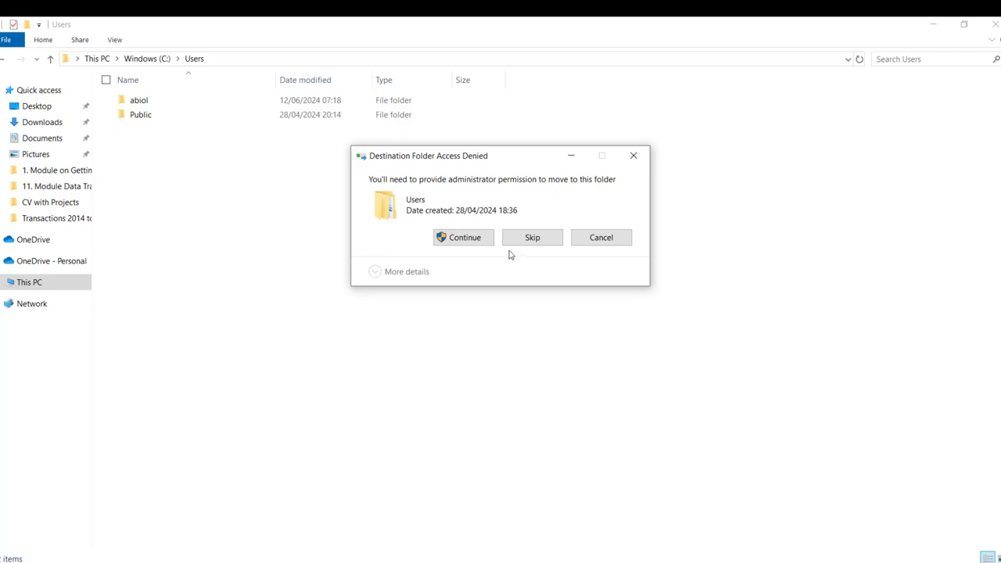
pyautogui.click(459, 239)
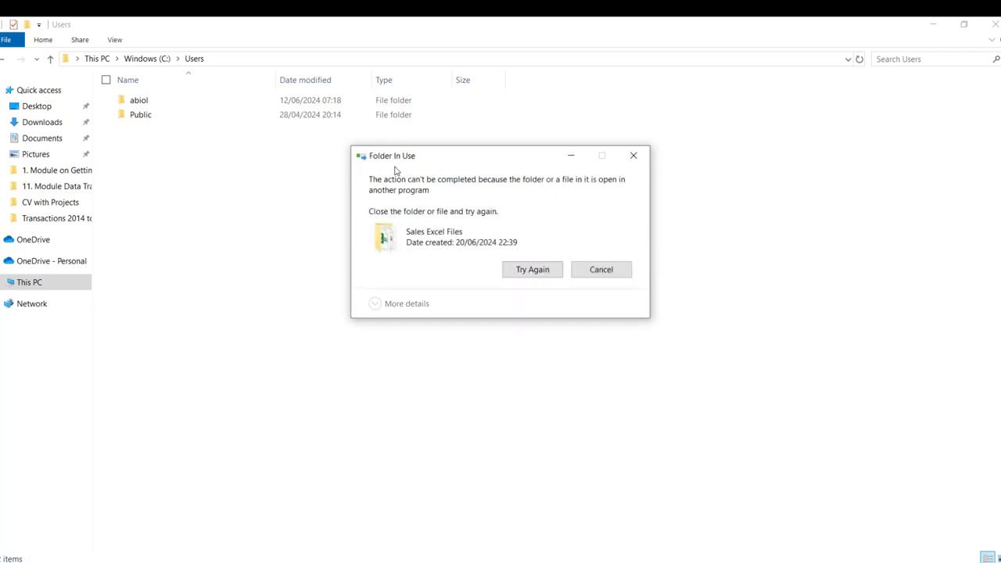
# Switch to Excel, close the transaction2014 workbook and retry moving the Sales Excel Files folder into C:\Users.
pyautogui.hotkey('alt', 'Tab')
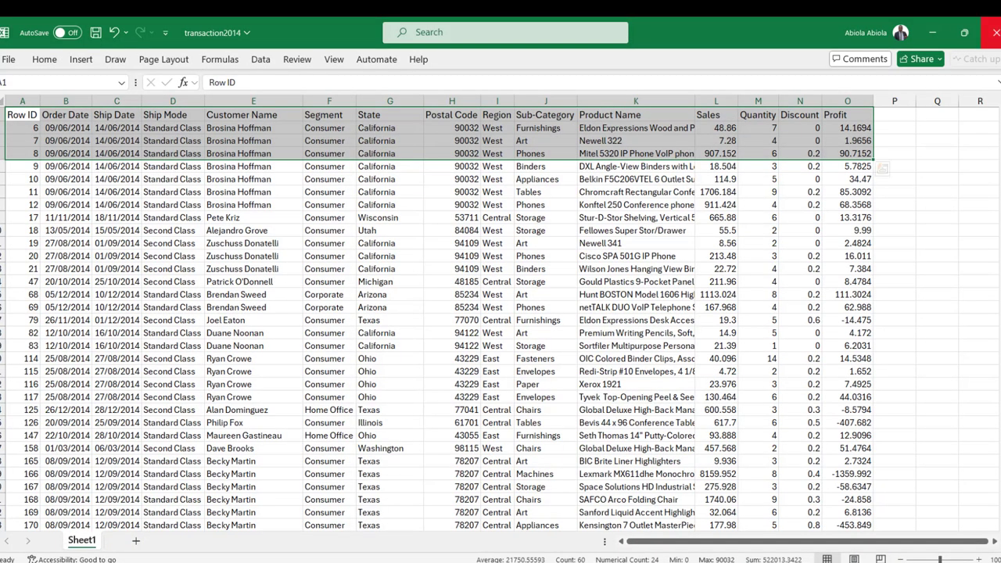
pyautogui.hotkey('alt', 'F4')
pyautogui.click(522, 317)
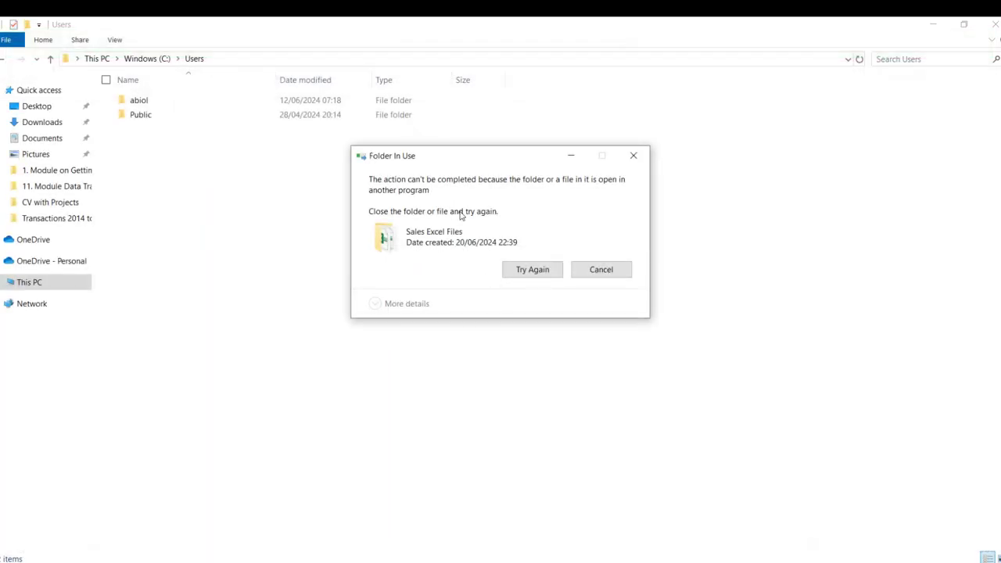
pyautogui.click(539, 272)
pyautogui.click(161, 131)
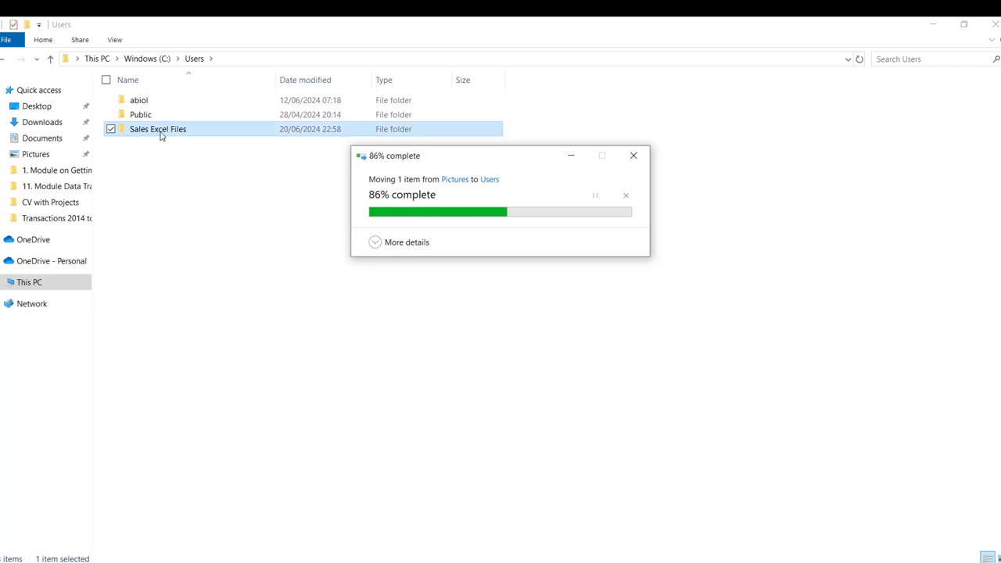
# Open the moved Sales Excel Files folder, copy its full path C:\Users\Sales Excel Files and return to Power BI in the browser.
pyautogui.doubleClick(168, 133)
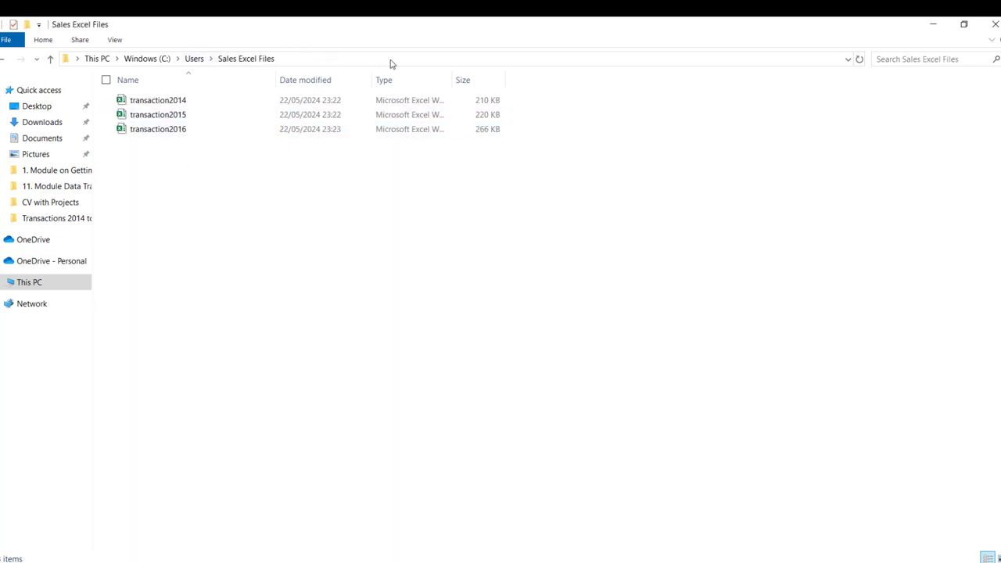
pyautogui.click(306, 63)
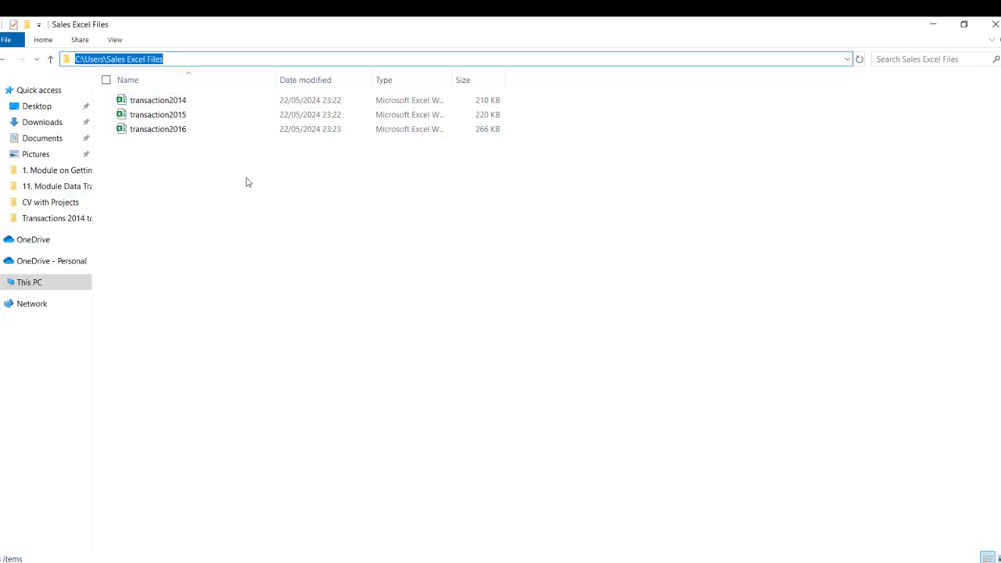
pyautogui.hotkey('alt', 'Tab')
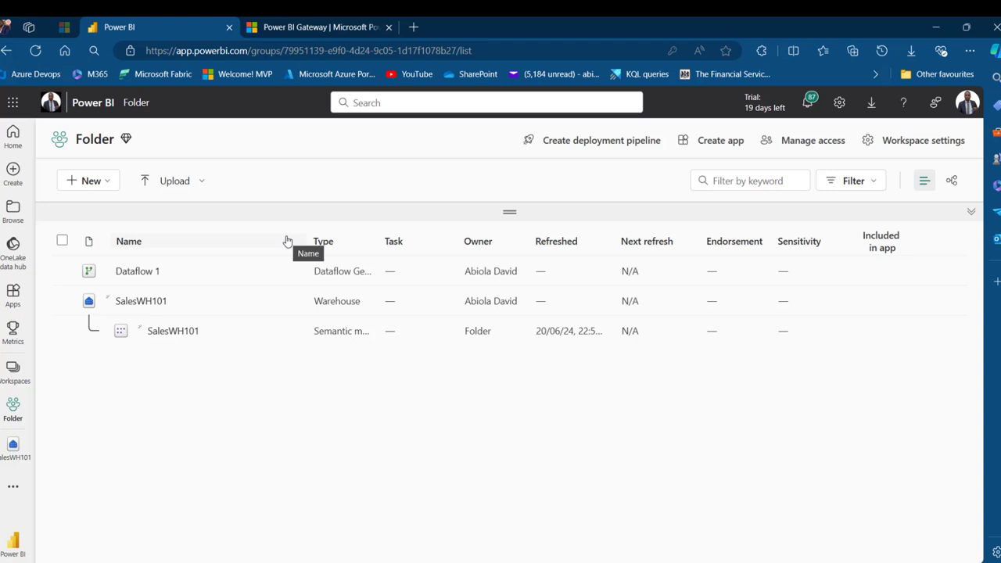
# Go to the Manage Connections and Gateways page and leave the new connection form closed.
pyautogui.click(839, 104)
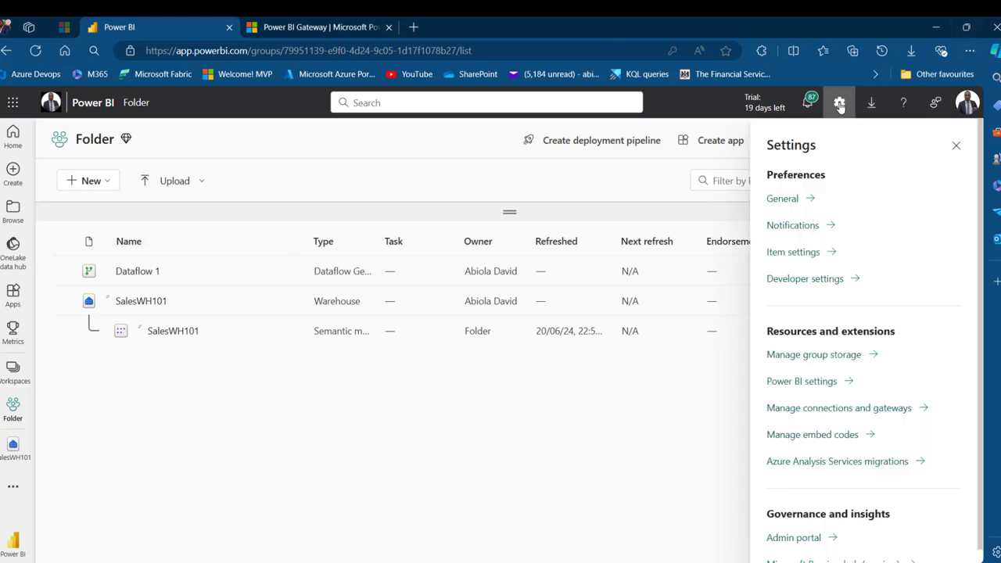
pyautogui.click(821, 413)
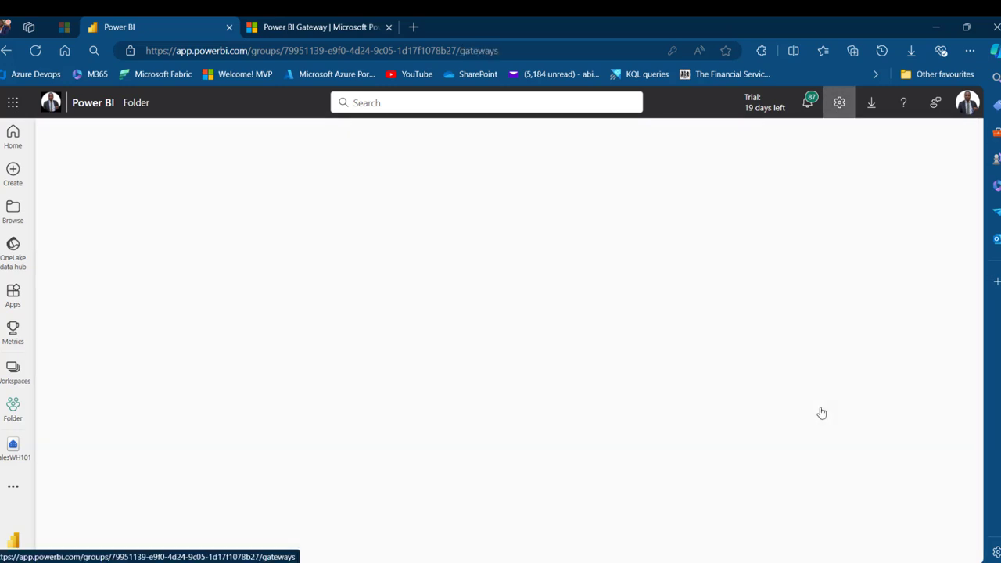
pyautogui.click(75, 138)
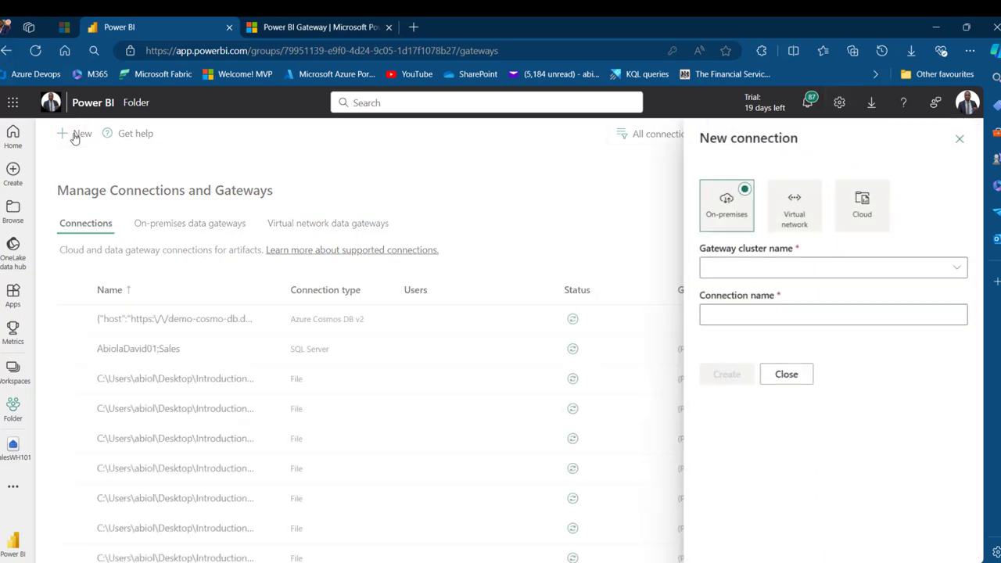
pyautogui.click(958, 139)
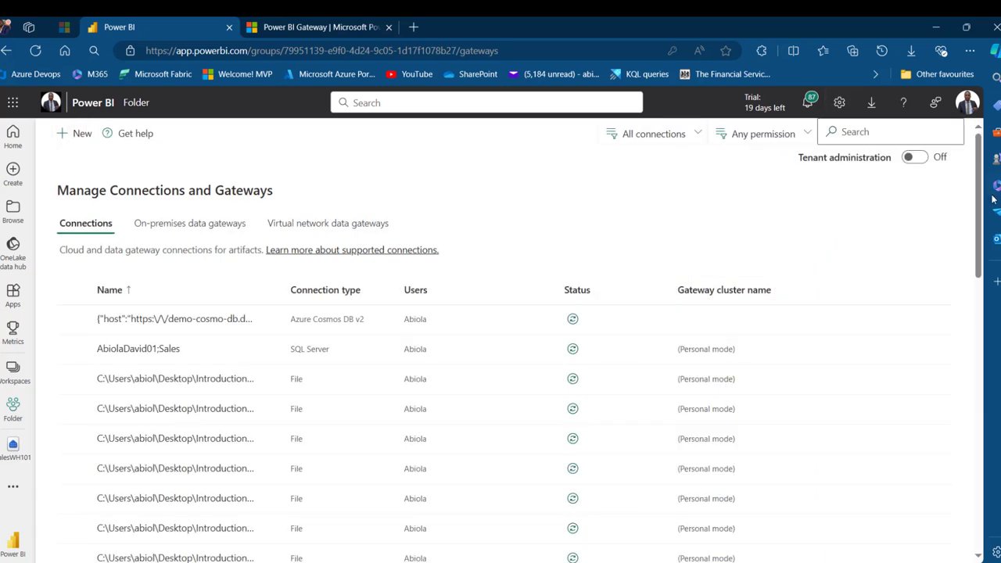
# Remove the SalesFolder connection from the connections list.
pyautogui.moveTo(984, 195); pyautogui.dragTo(979, 465)
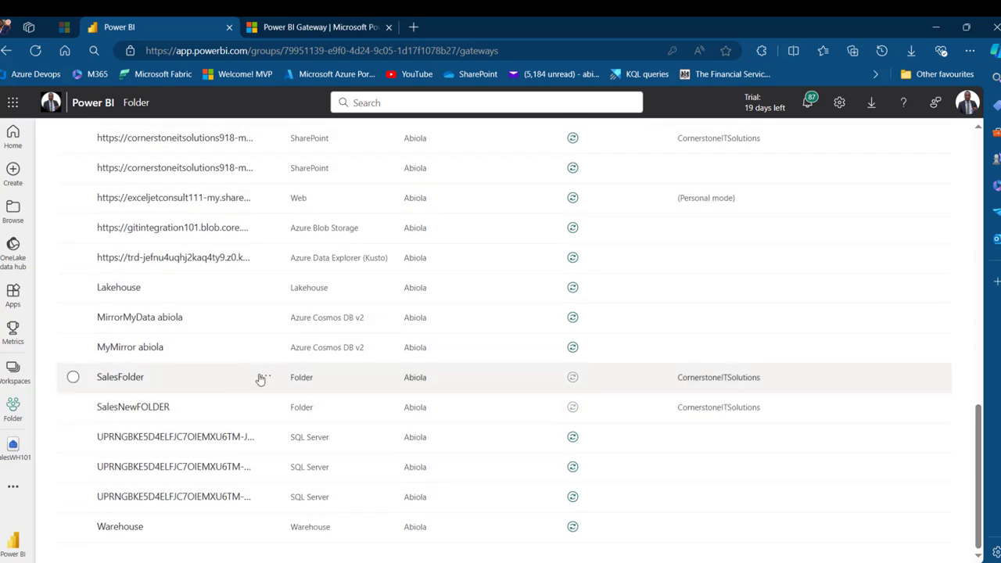
pyautogui.click(266, 379)
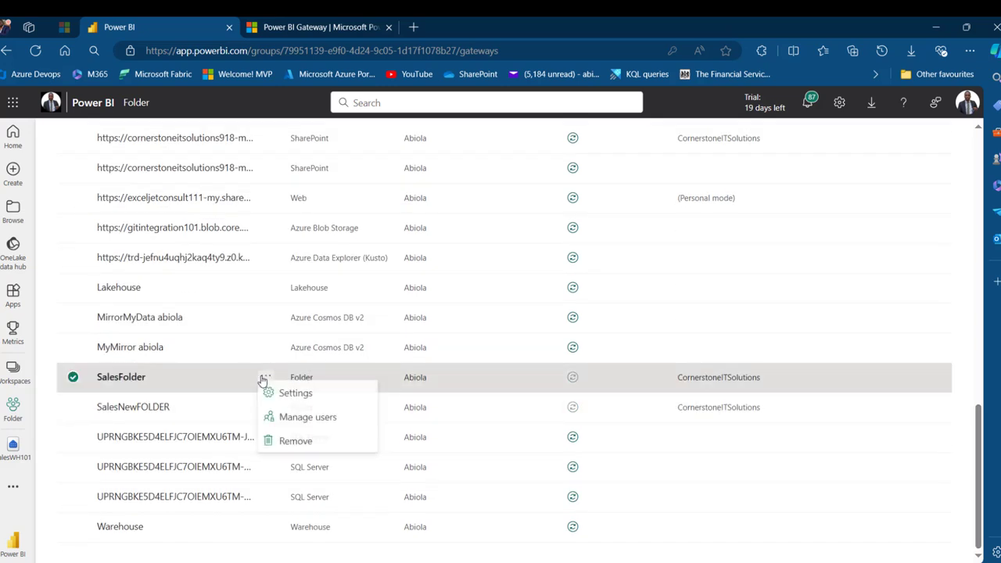
pyautogui.click(309, 444)
pyautogui.click(635, 362)
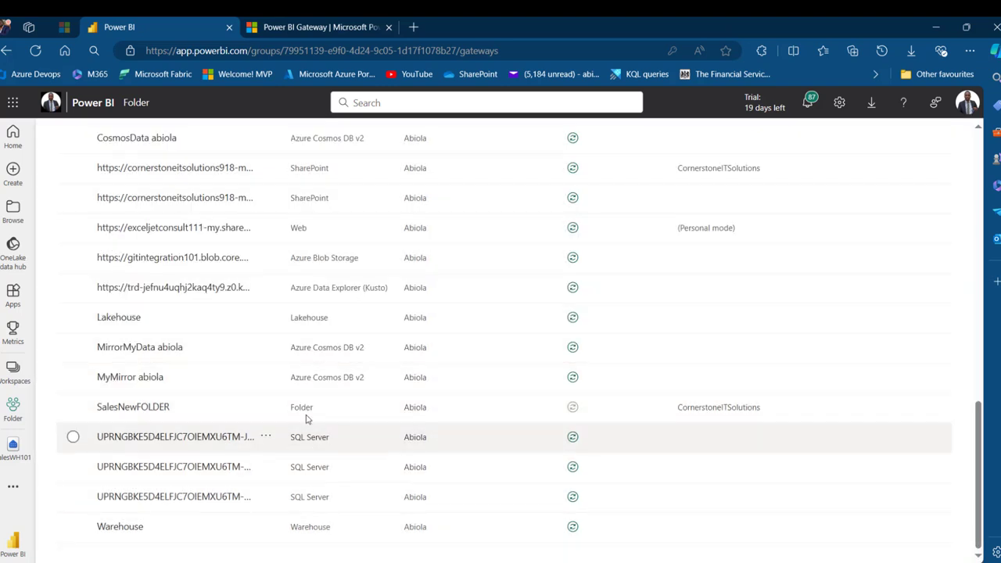
# Remove the SalesNewFOLDER connection from the connections list.
pyautogui.click(266, 407)
pyautogui.click(266, 407)
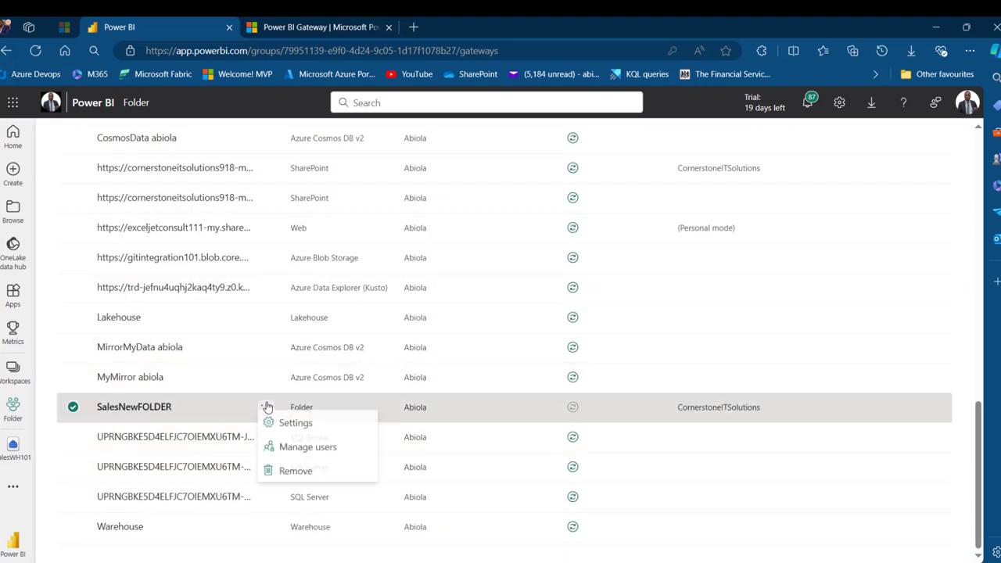
pyautogui.click(301, 470)
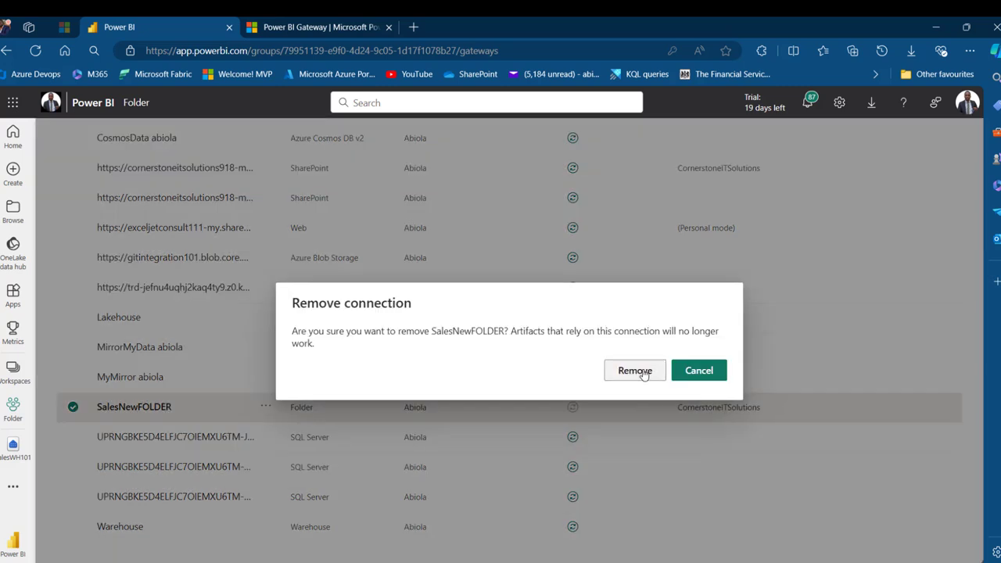
pyautogui.click(643, 374)
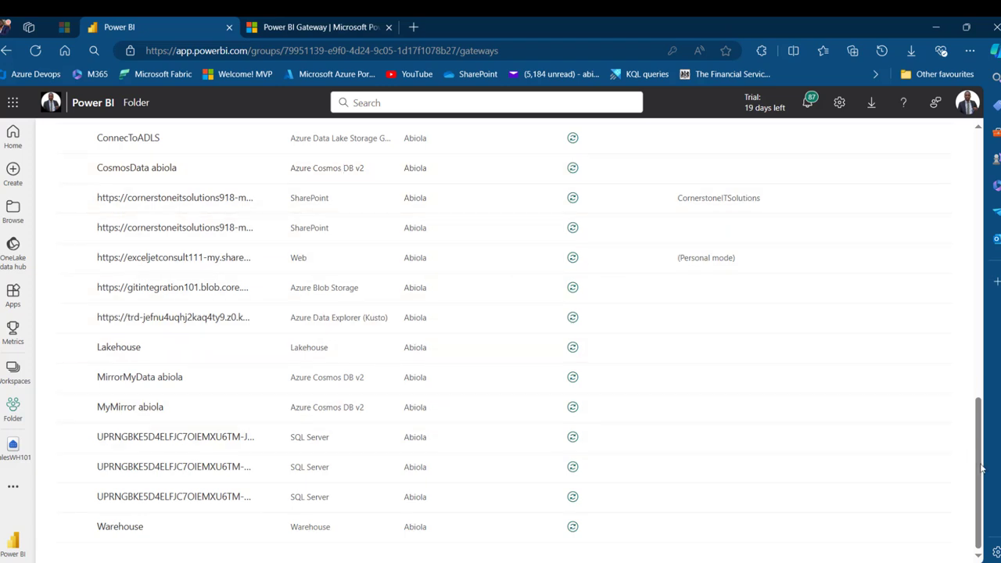
# Start a new on-premises connection on the CornerstoneITSolutions gateway cluster and name it NewSaleaFOLDER.
pyautogui.scroll(10, 981, 467)
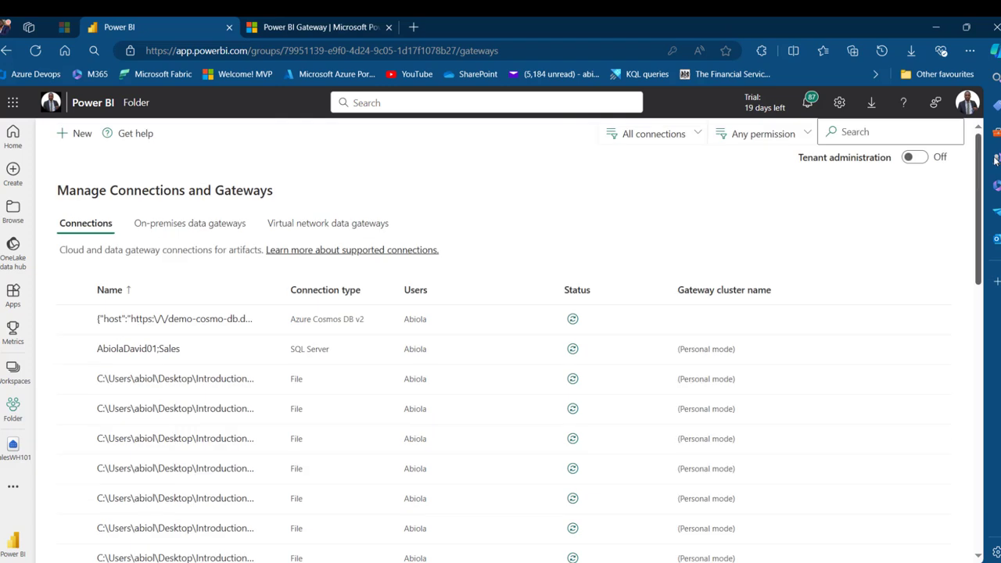
pyautogui.click(79, 136)
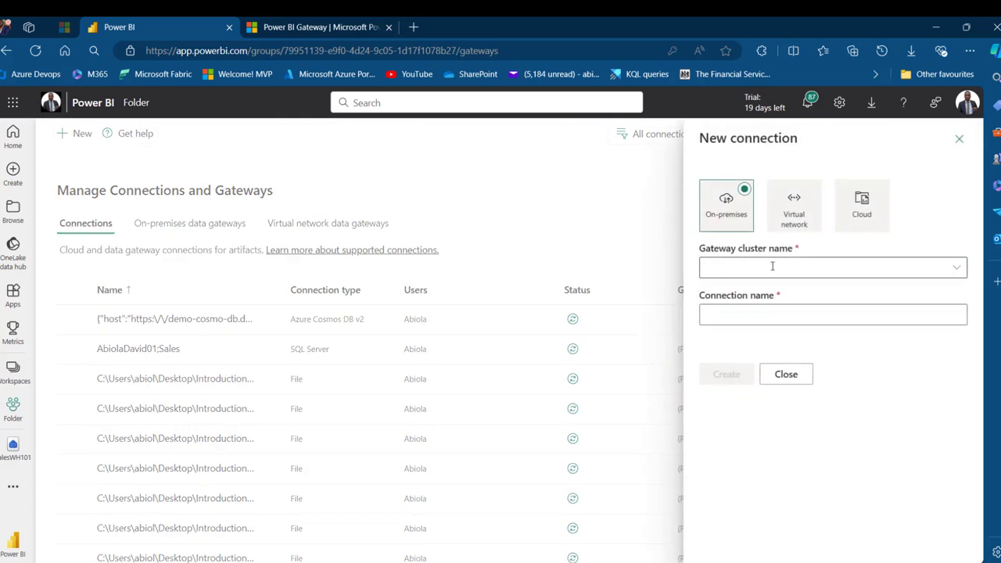
pyautogui.click(955, 267)
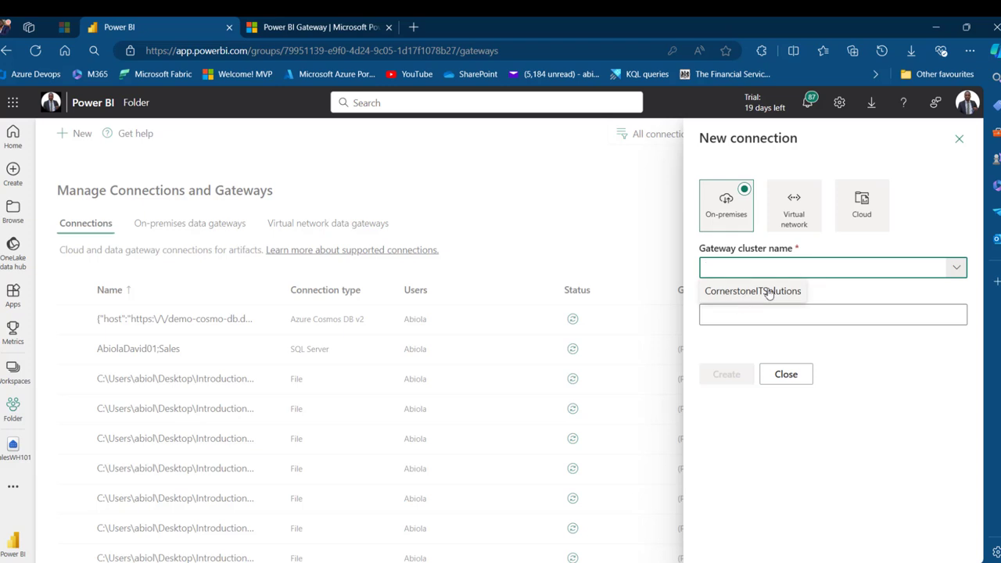
pyautogui.click(768, 291)
pyautogui.click(857, 316)
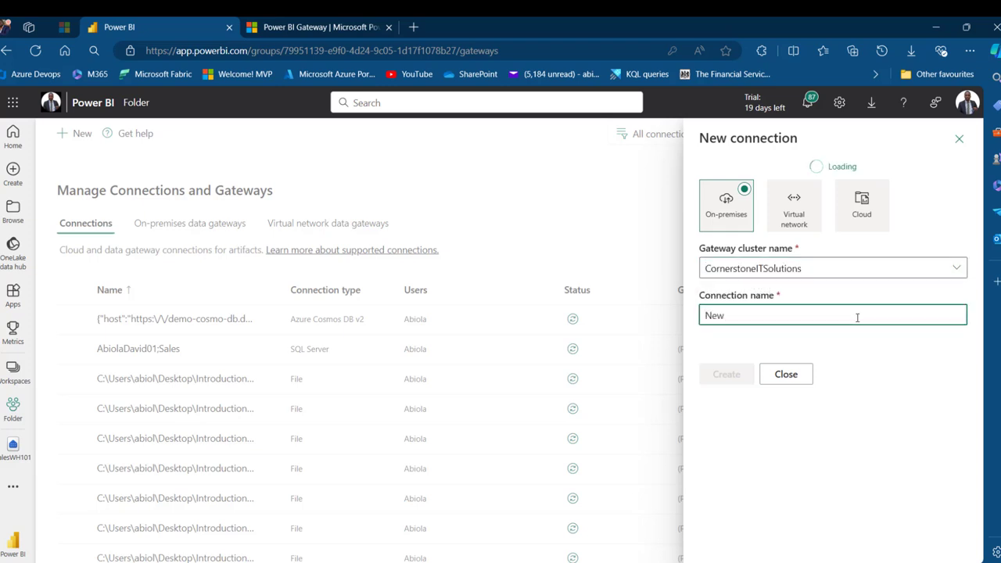
pyautogui.write('NewSaleaFOLDER')
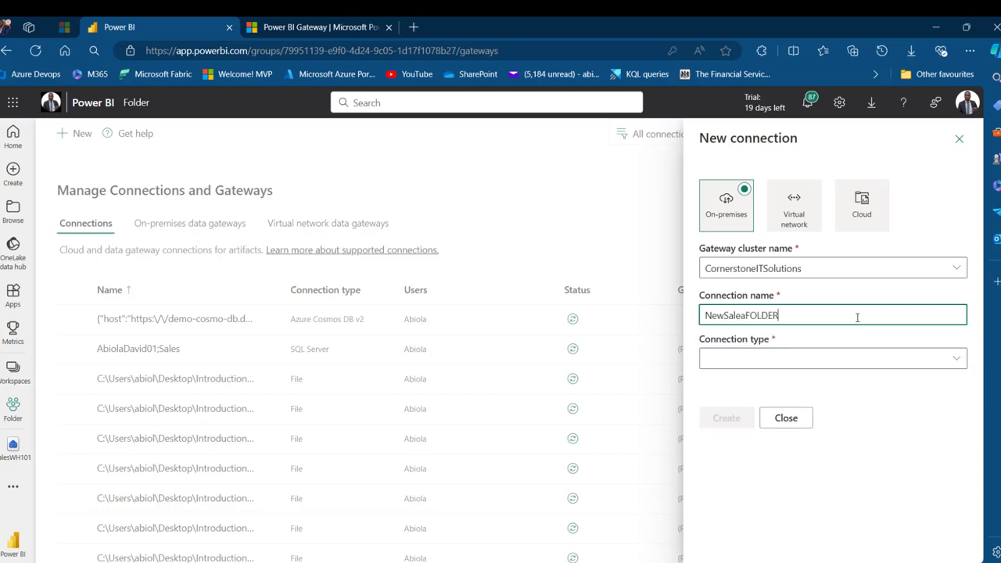
pyautogui.click(957, 357)
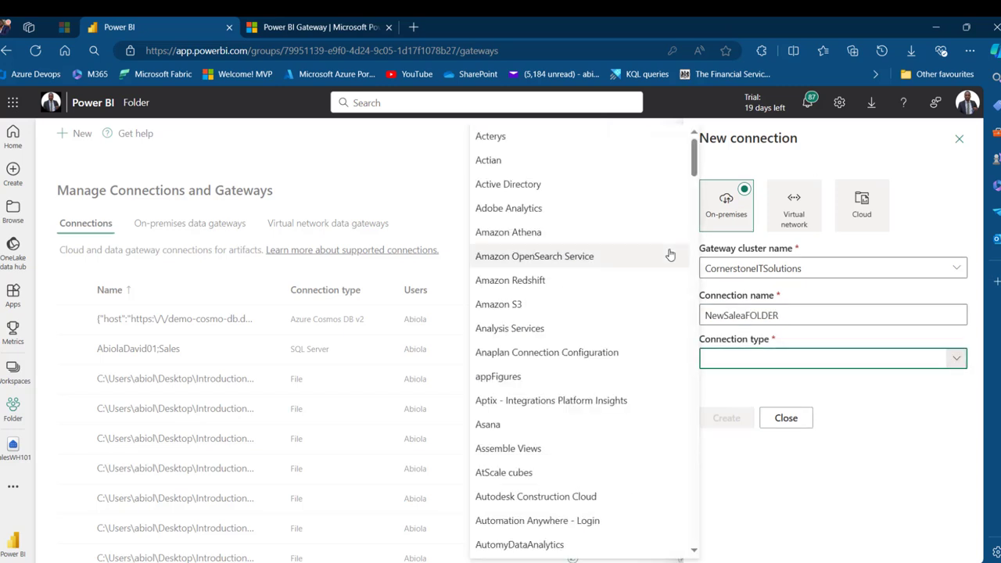
pyautogui.moveTo(692, 164); pyautogui.dragTo(693, 324)
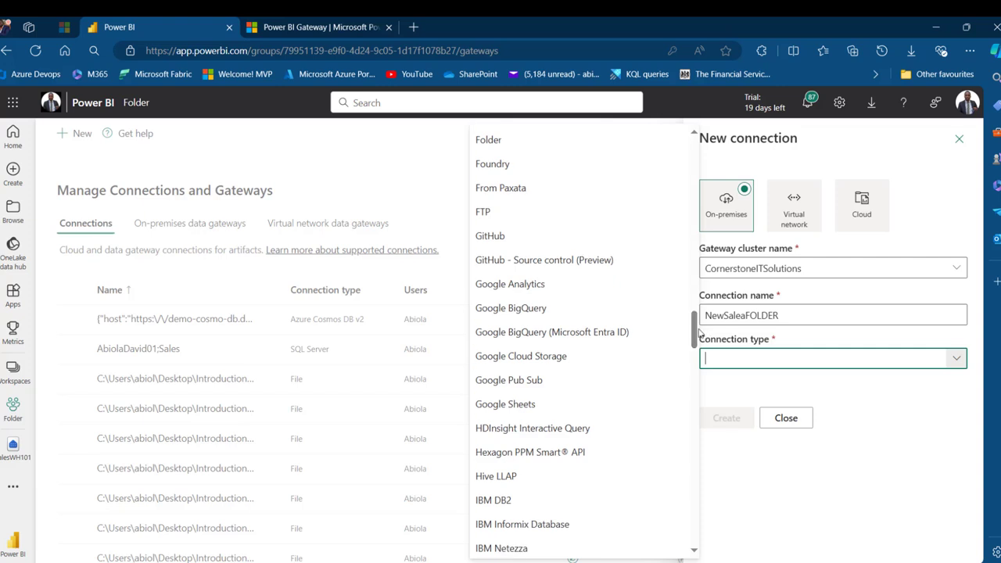
pyautogui.click(493, 165)
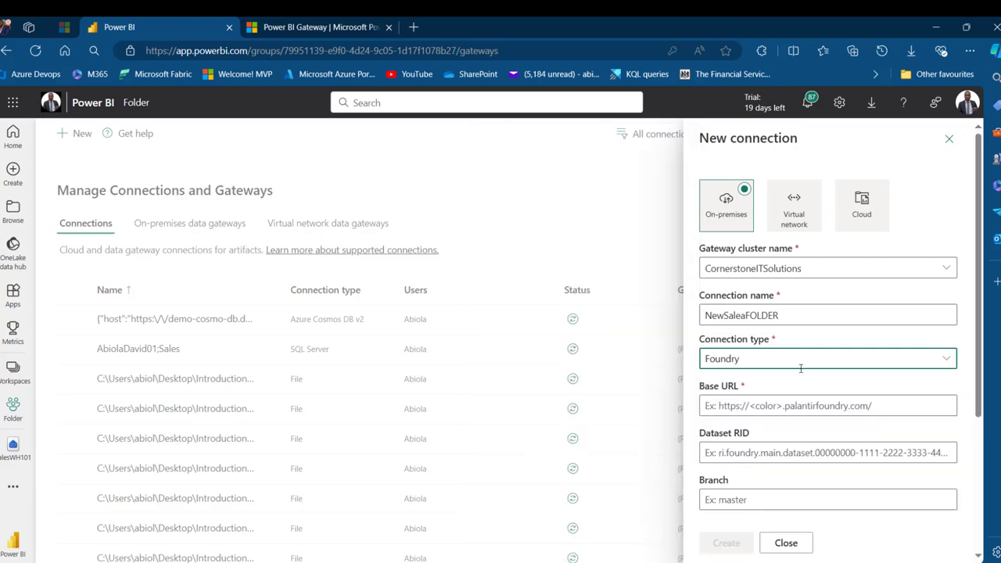
# Set the connection type to Folder and the full path to C:\Users\Sales Excel Files.
pyautogui.click(945, 357)
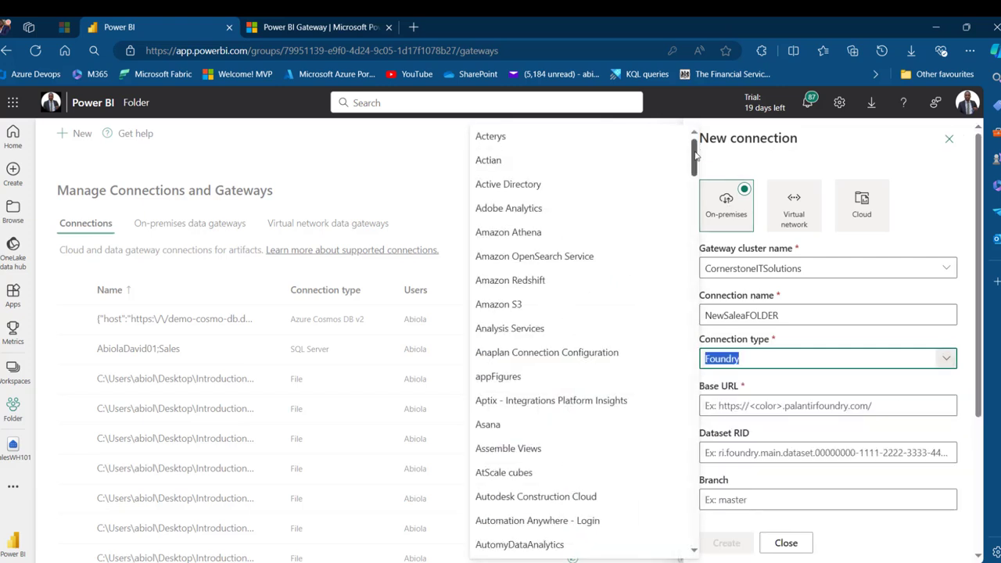
pyautogui.moveTo(695, 153); pyautogui.dragTo(693, 319)
pyautogui.click(507, 297)
pyautogui.click(758, 406)
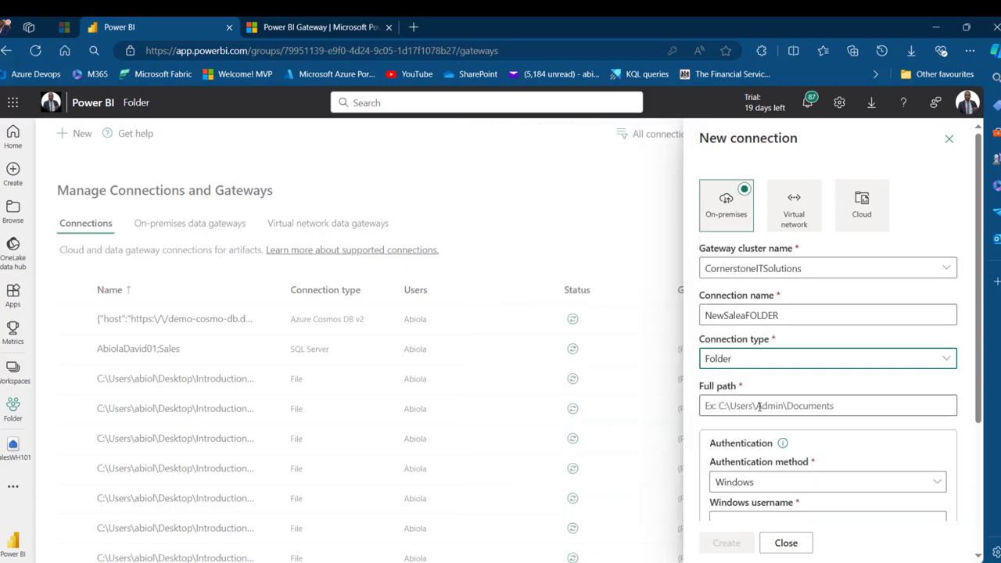
pyautogui.write('C:\\Users\\Sales Excel Files')
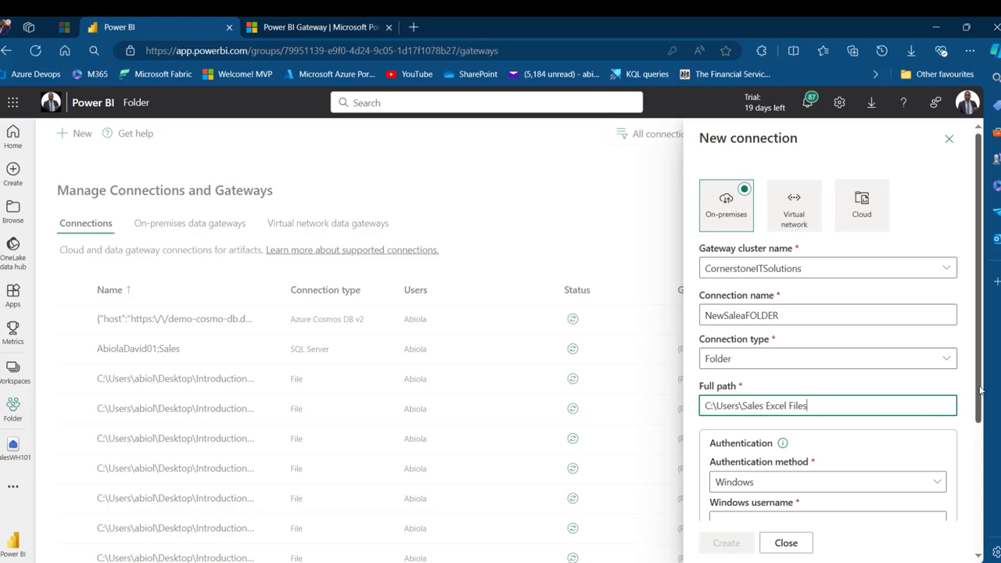
# Create the NewSaleaFOLDER connection with Skip test connection enabled and the privacy level set to None.
pyautogui.scroll(-2, 981, 391)
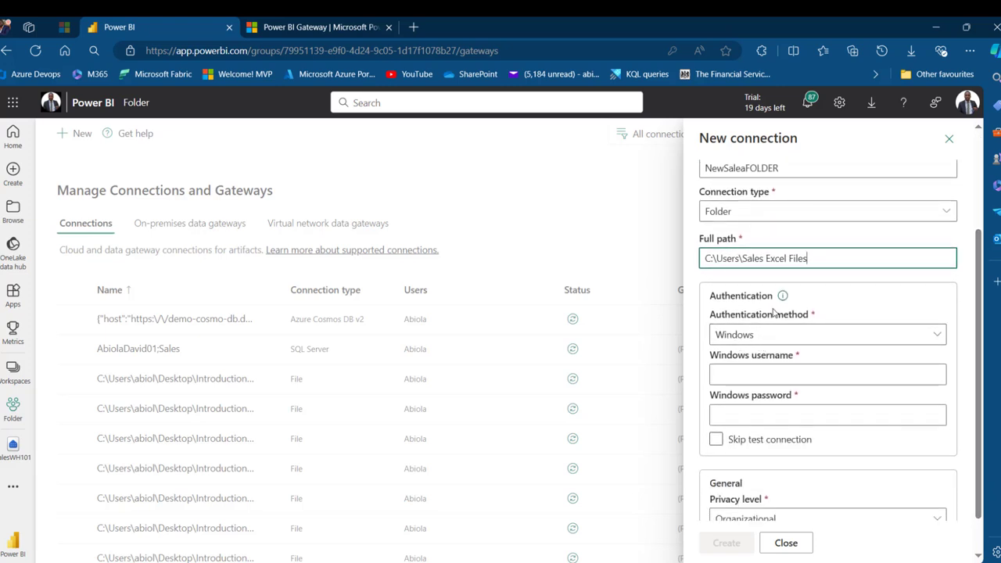
pyautogui.click(715, 438)
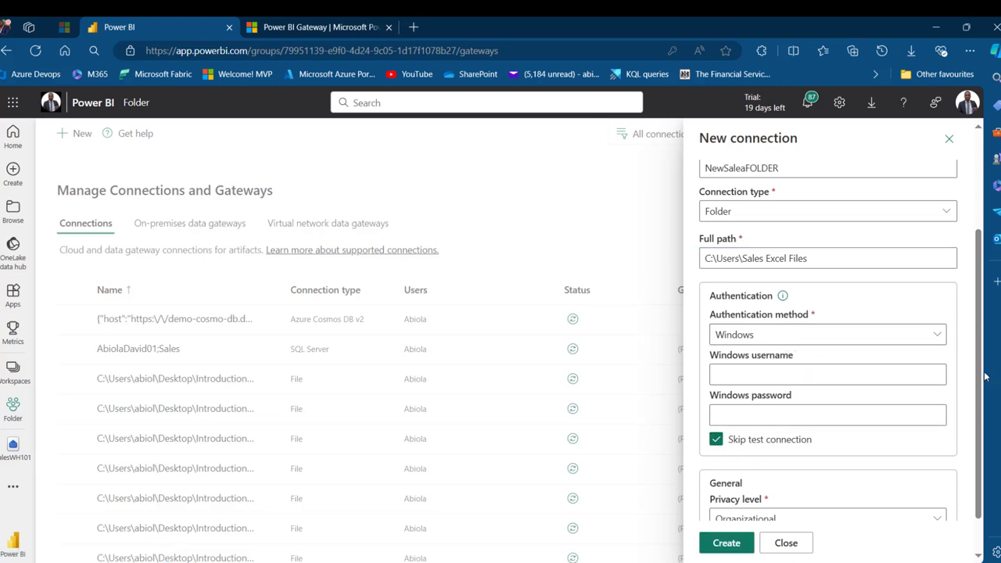
pyautogui.scroll(-1, 782, 469)
pyautogui.click(759, 474)
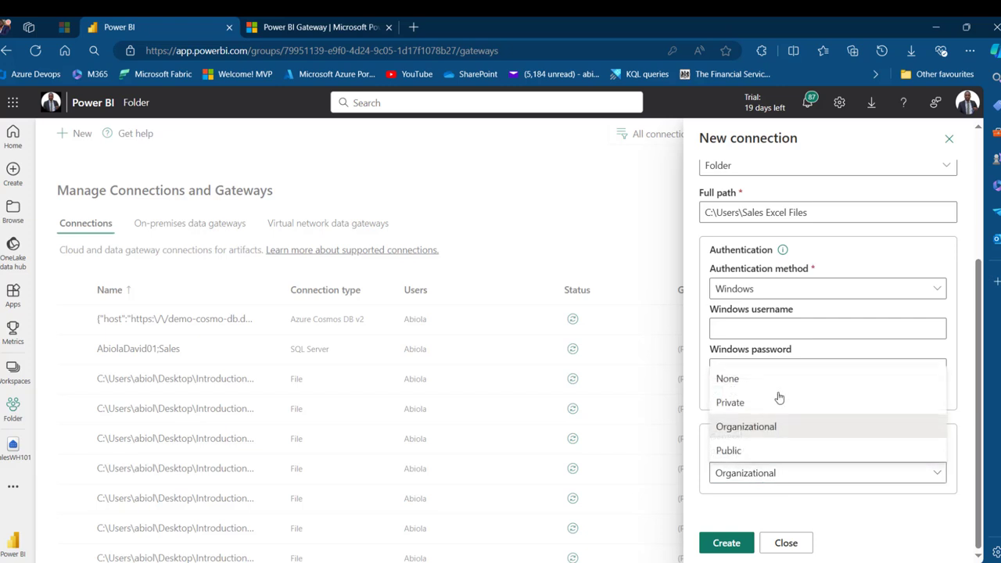
pyautogui.click(731, 381)
pyautogui.click(727, 544)
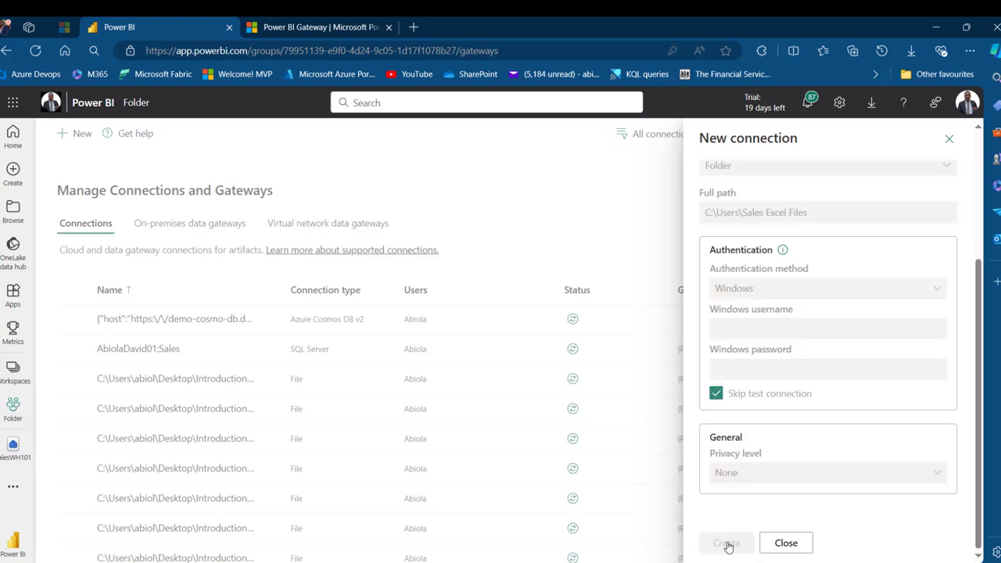
# Close the new connection's settings and check for NewSaleaFOLDER in the connections list.
pyautogui.scroll(3, 974, 183)
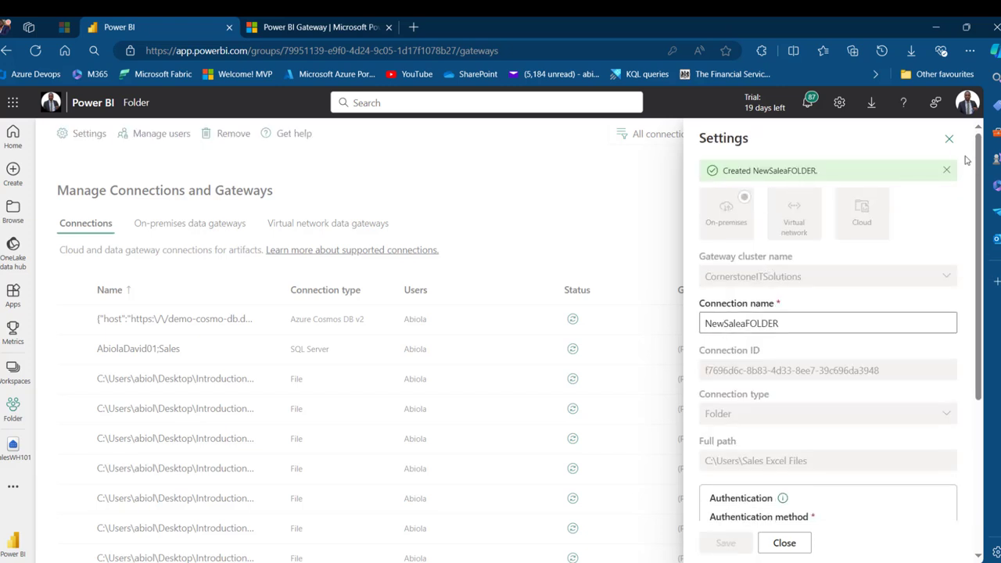
pyautogui.click(950, 139)
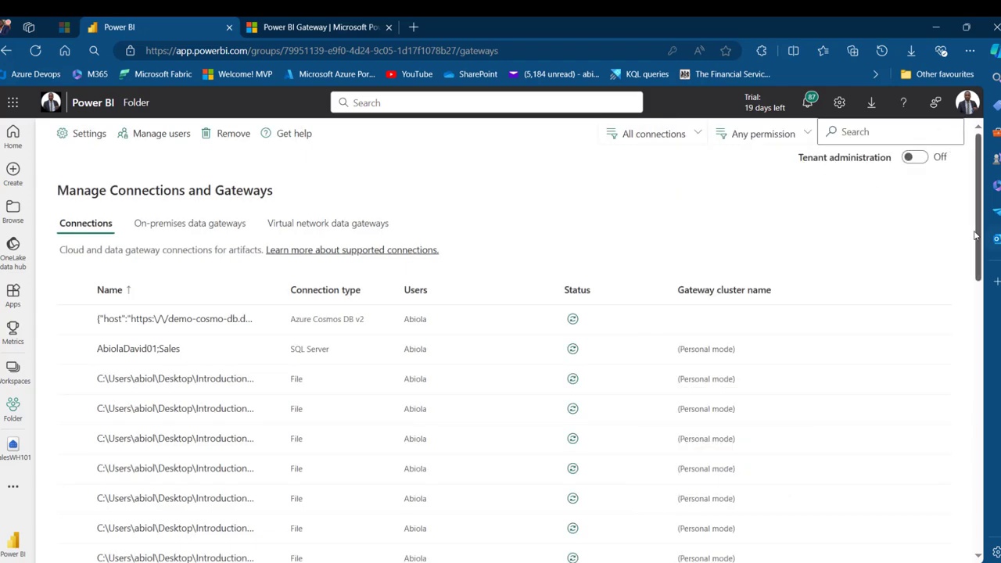
pyautogui.moveTo(976, 235); pyautogui.dragTo(977, 501)
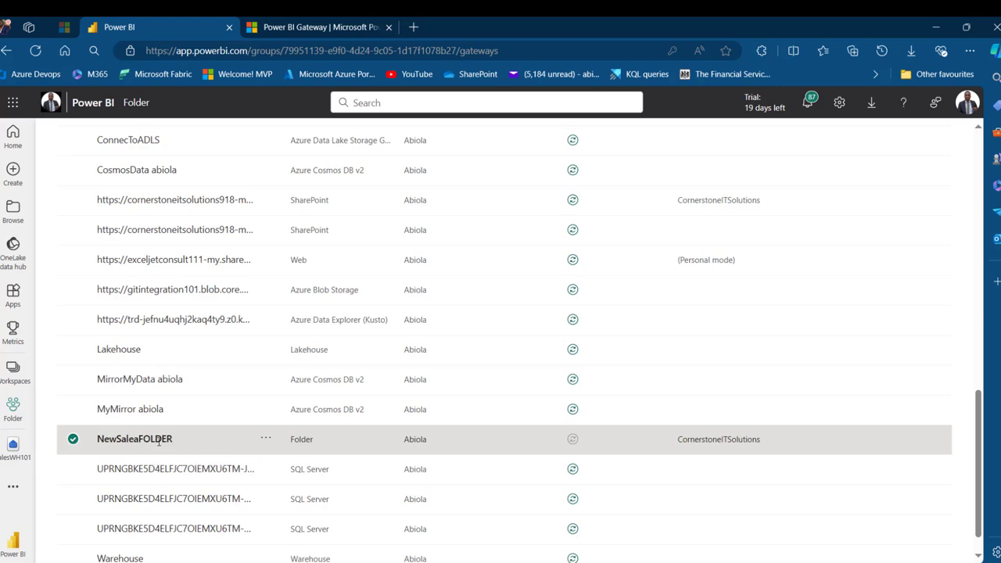
# Open Dataflow 1 from the Folder workspace and choose Folder as the source for a new query.
pyautogui.click(10, 420)
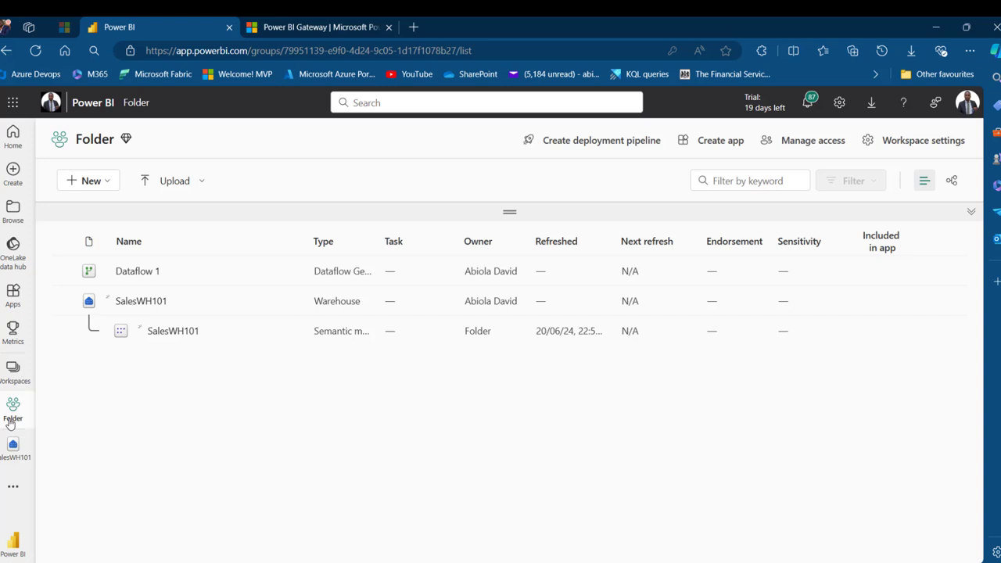
pyautogui.click(140, 273)
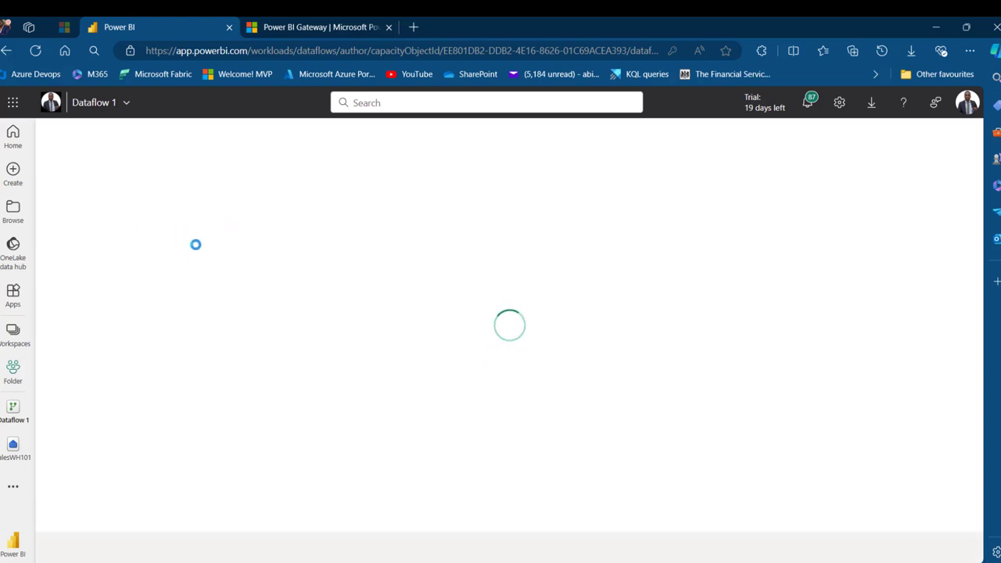
pyautogui.click(58, 194)
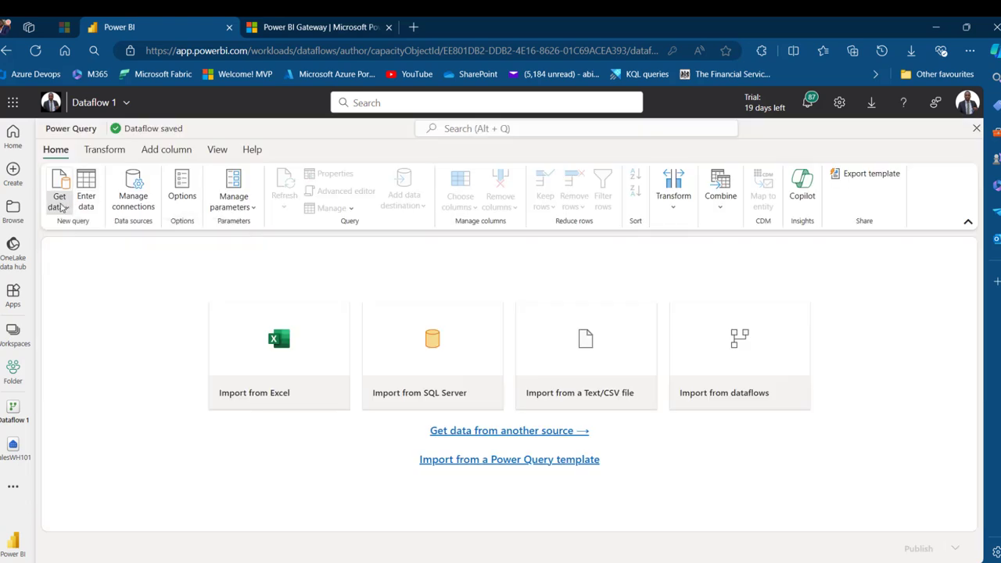
pyautogui.click(95, 368)
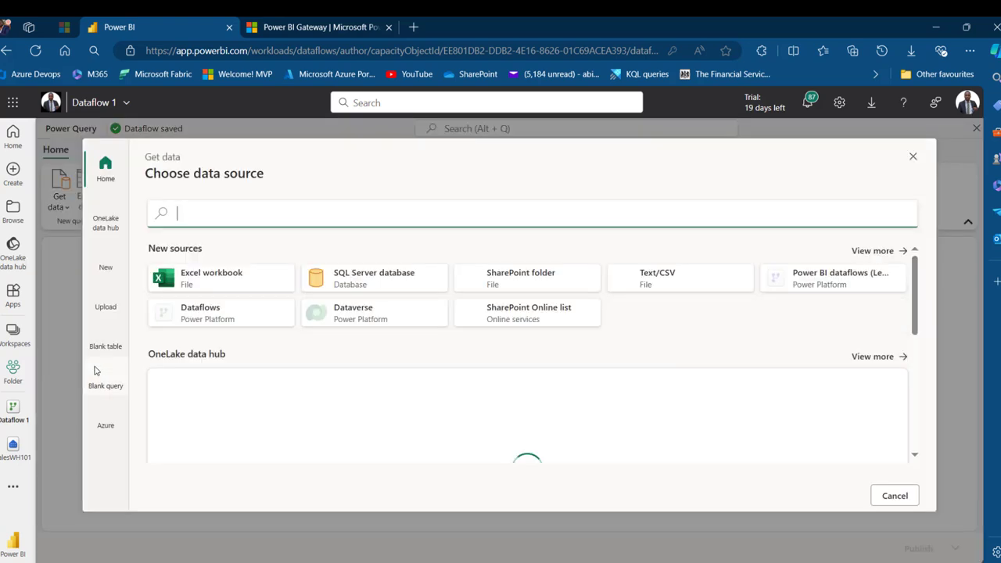
pyautogui.write('FOLD')
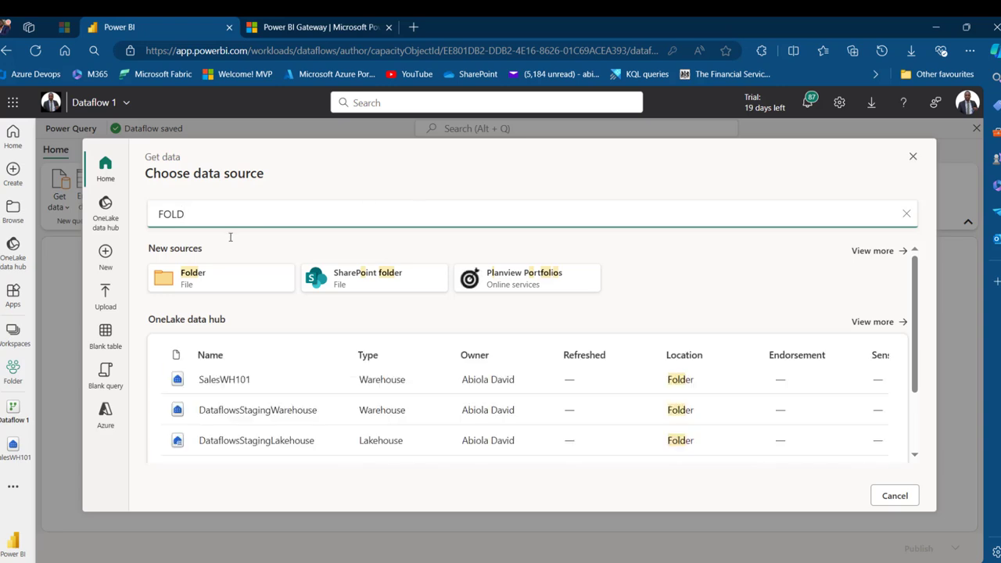
pyautogui.click(232, 282)
# Connect to the folder path C:\Users\Sales Excel Files through the NewSaleaFOLDER connection and create the query without combining the files.
pyautogui.write('C:\\Users\\Sales Excel Files')
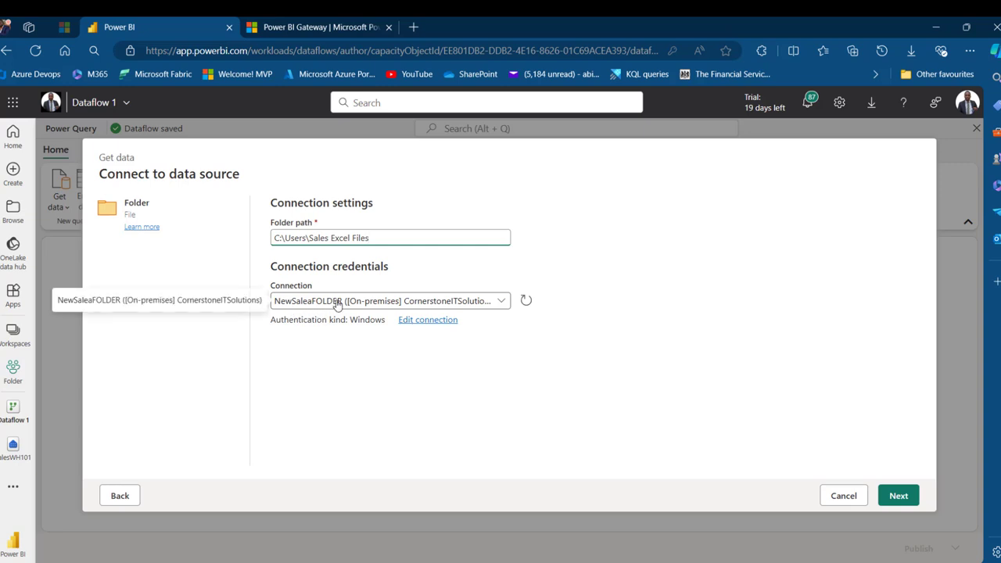
pyautogui.click(903, 498)
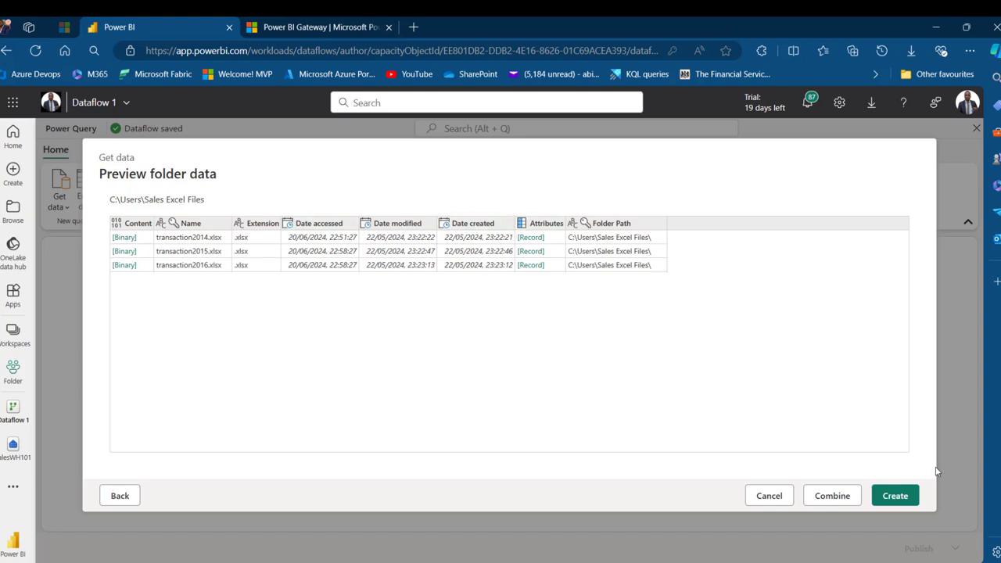
pyautogui.click(898, 499)
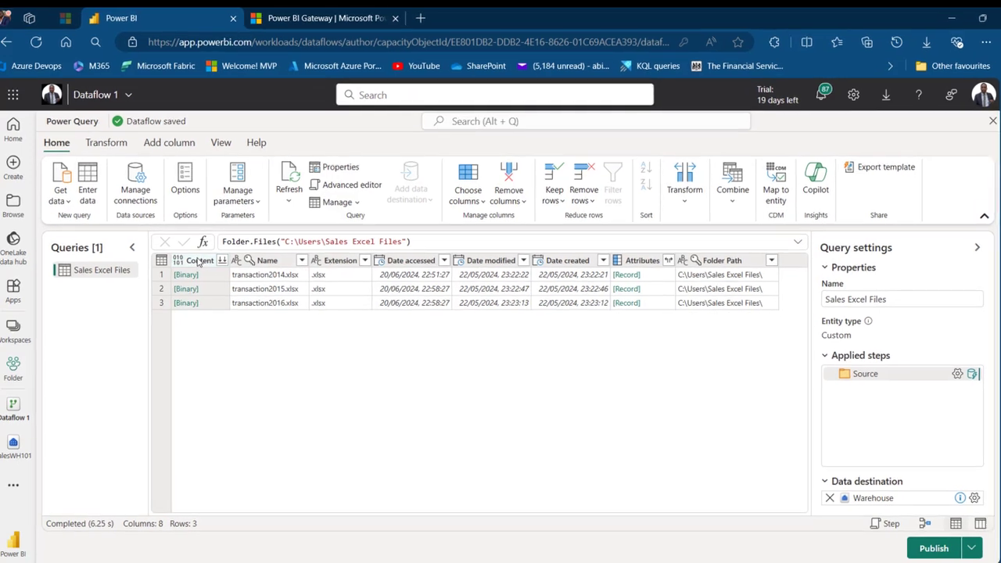
# Remove all columns except Content from the Sales Excel Files query.
pyautogui.rightClick(195, 266)
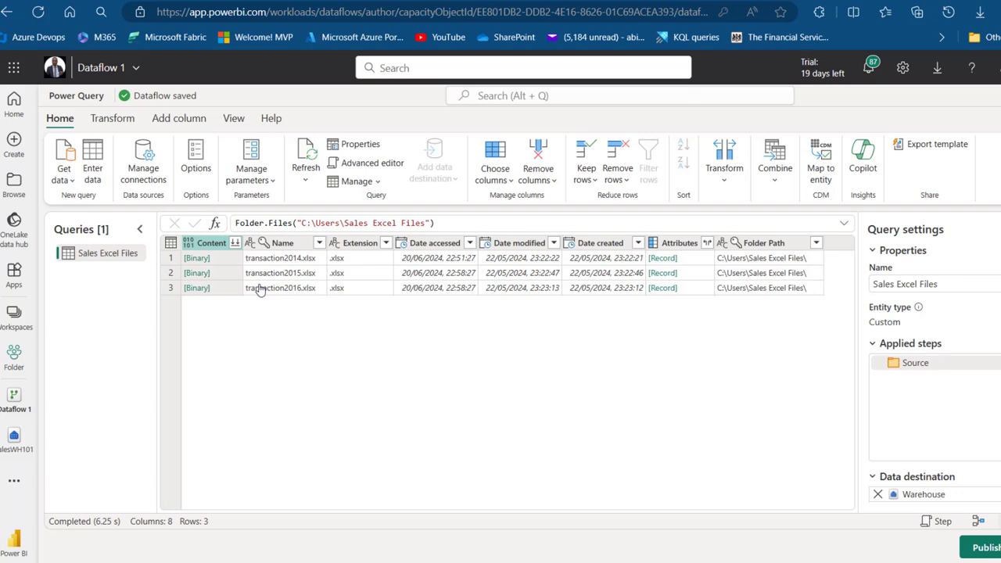
pyautogui.hotkey('ctrl', 'Delete')
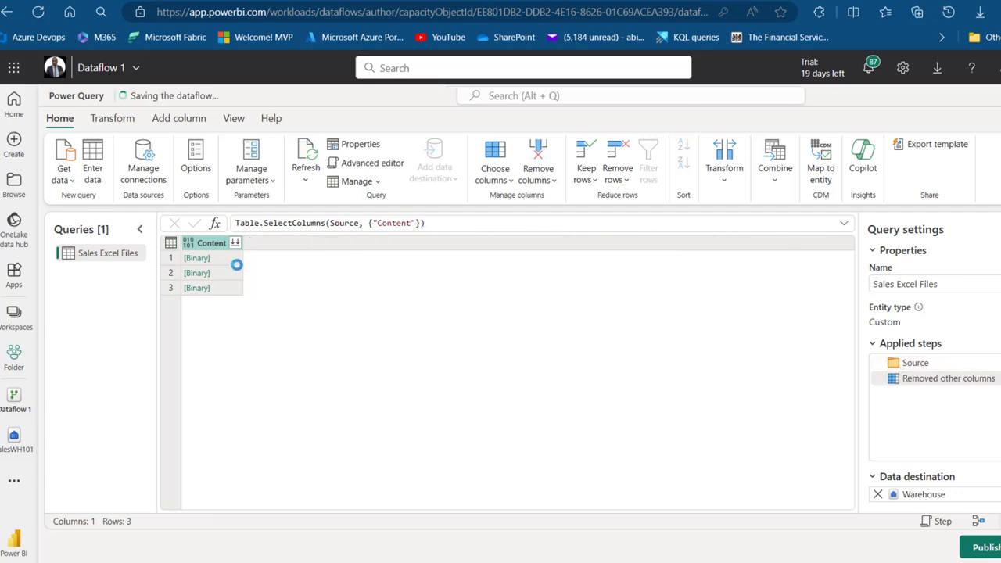
# Preview the file behind each of the three Binary cells in the Content column.
pyautogui.click(234, 262)
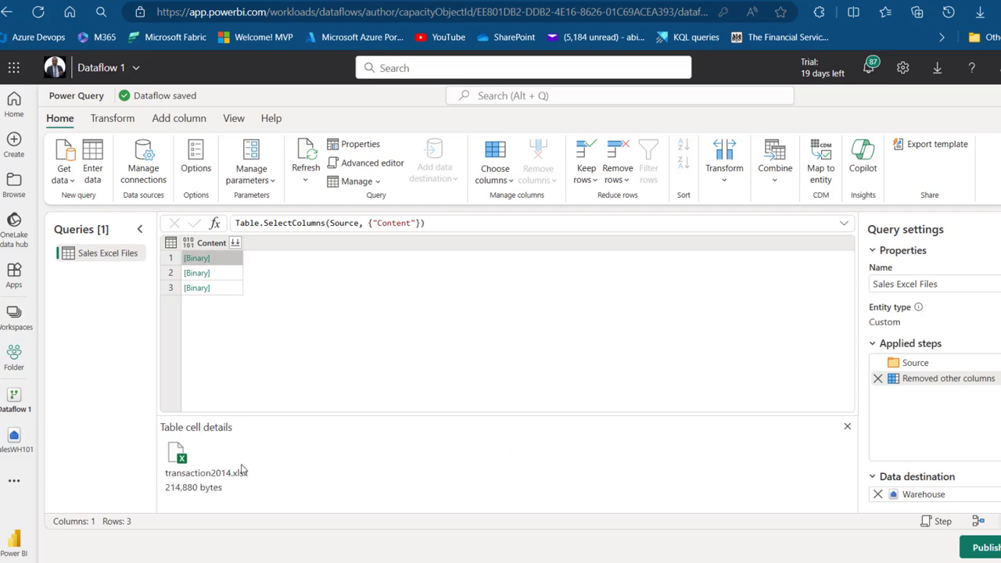
pyautogui.click(238, 274)
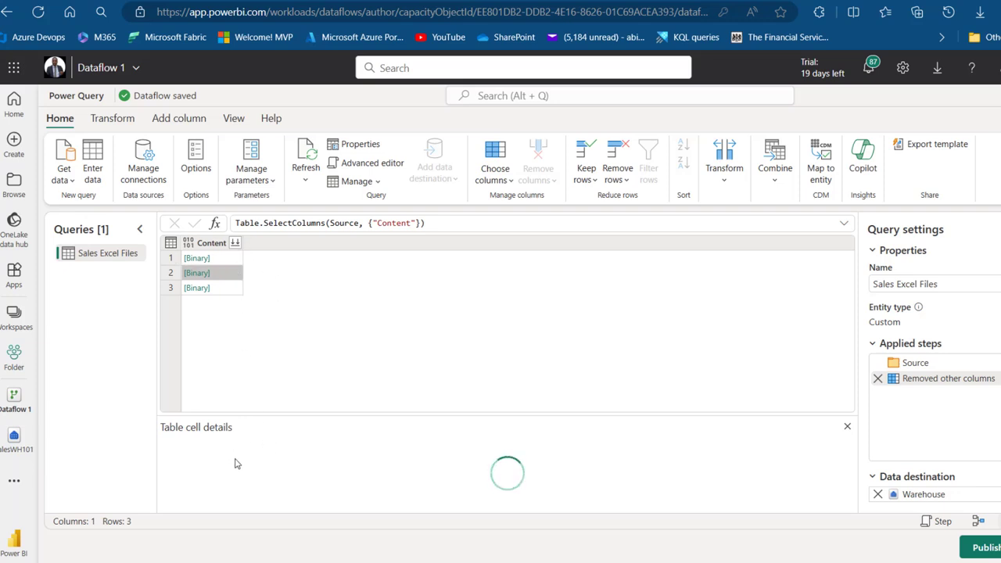
pyautogui.click(236, 290)
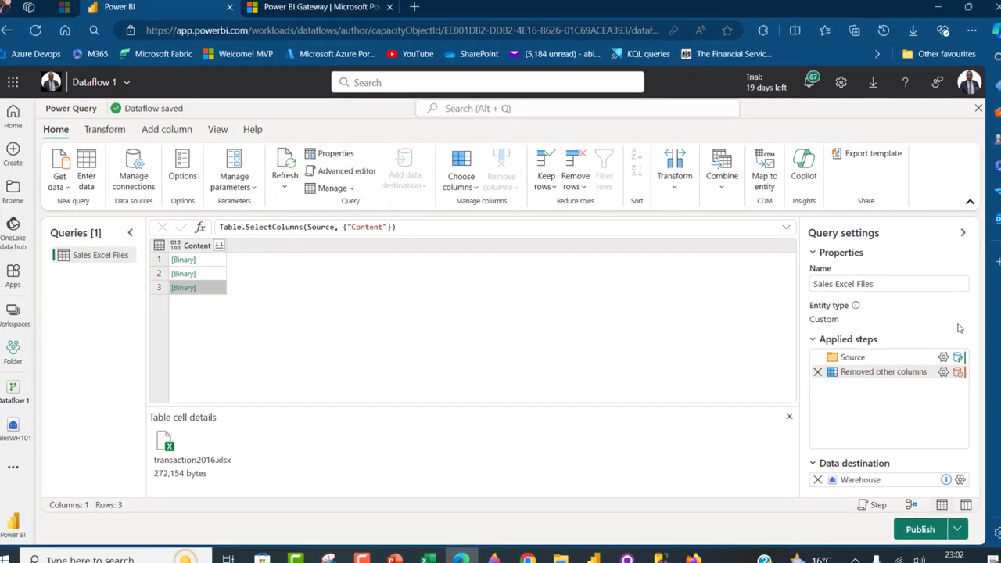
pyautogui.moveTo(959, 358)
# Start a custom column in the Sales Excel Files query, keeping the name Custom.
pyautogui.click(161, 132)
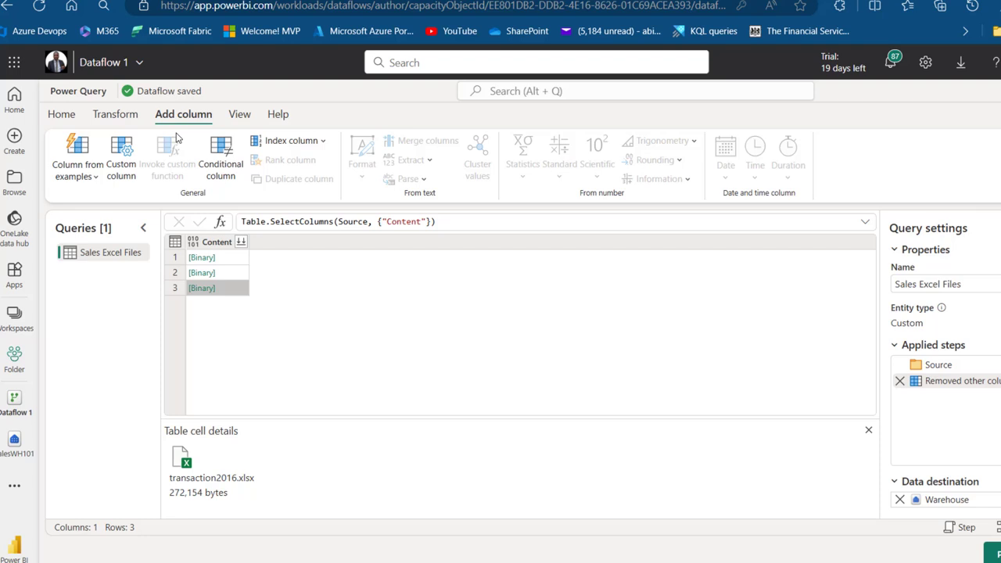
pyautogui.click(124, 164)
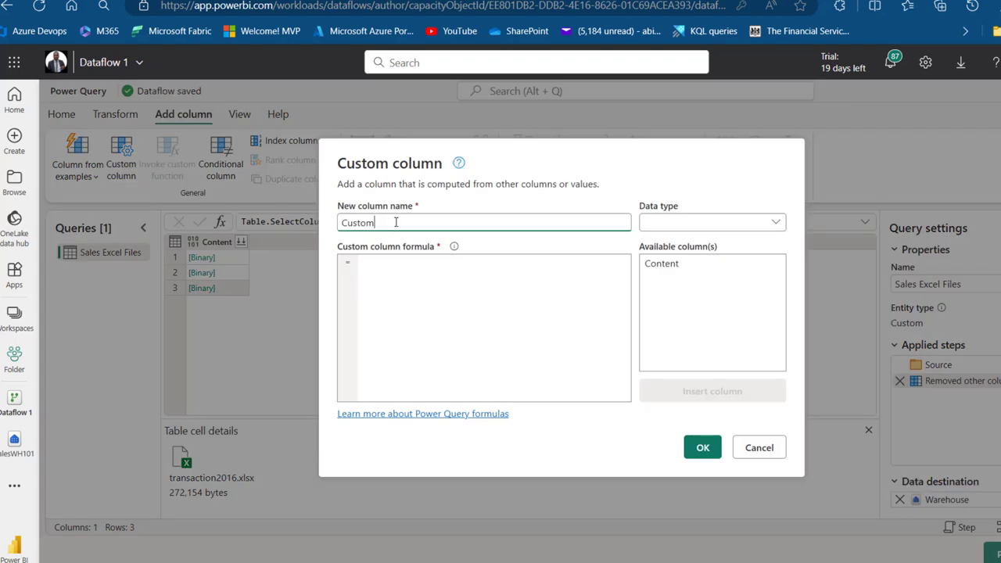
pyautogui.click(408, 269)
pyautogui.write('excelwo')
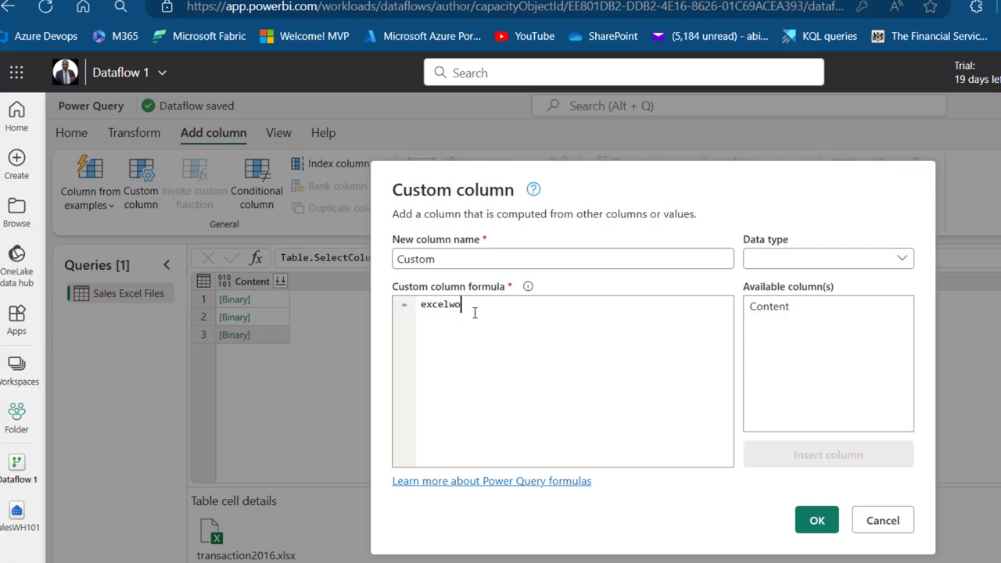
pyautogui.press('BackSpace')
pyautogui.press('BackSpace')
pyautogui.press('BackSpace')
pyautogui.press('BackSpace')
pyautogui.press('BackSpace')
pyautogui.press('BackSpace')
pyautogui.press('BackSpace')
# Set the custom column formula to Excel.Workbook([Content], true) and add the column.
pyautogui.write('Excel.Workbook')
pyautogui.write('(')
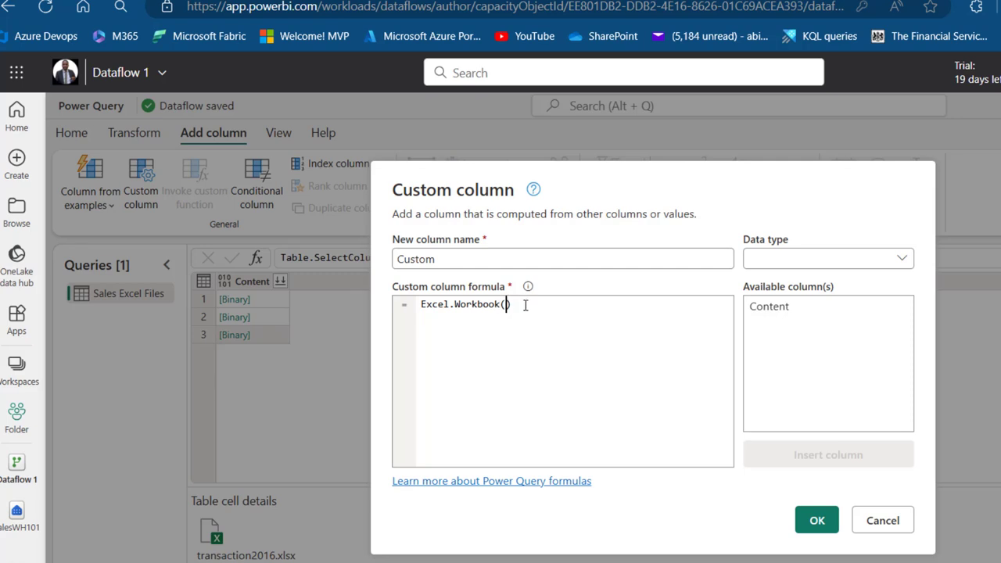
pyautogui.doubleClick(774, 312)
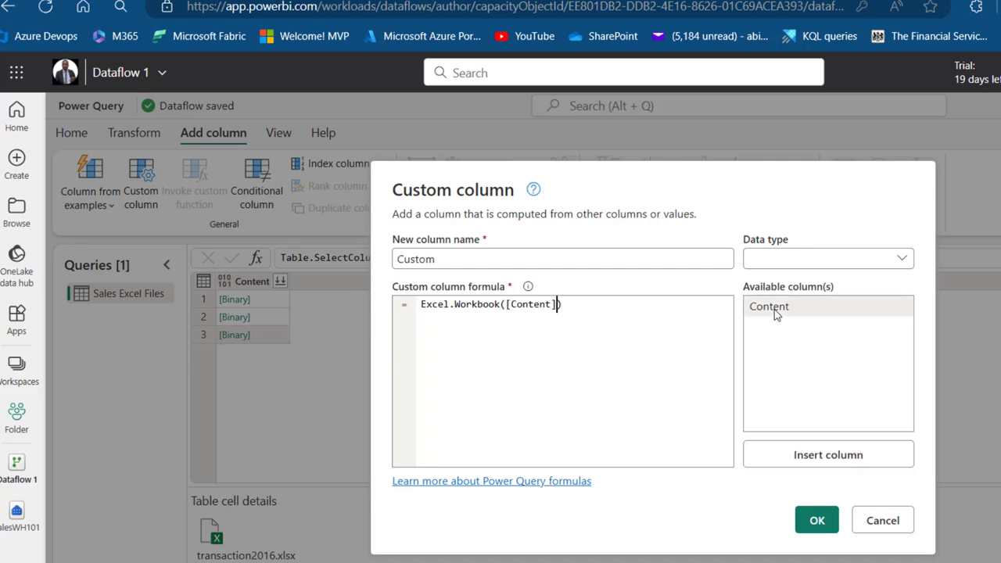
pyautogui.write(',')
pyautogui.write('true')
pyautogui.click(817, 521)
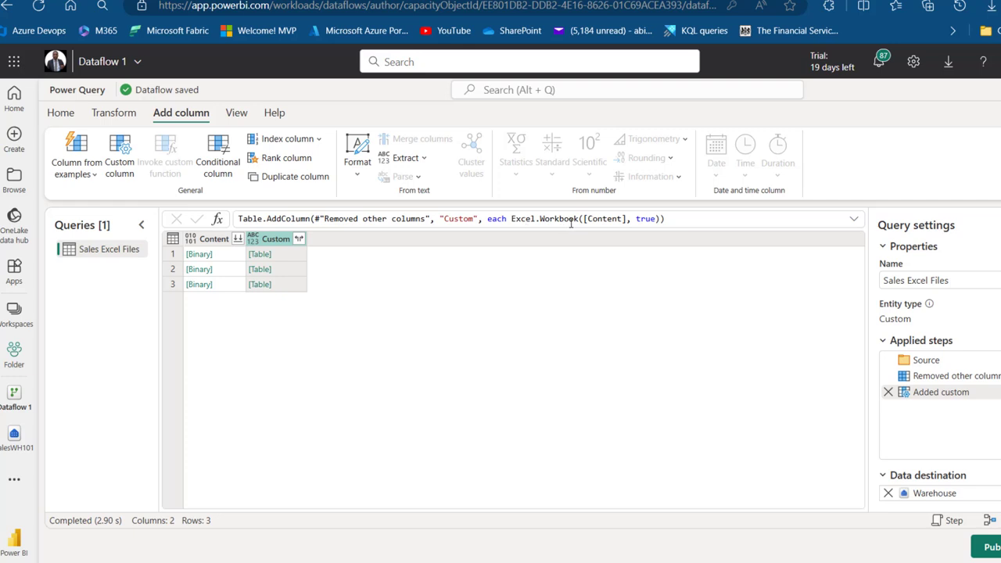
# Preview the first table in the Custom column and expand the column to include only the Data field.
pyautogui.click(296, 258)
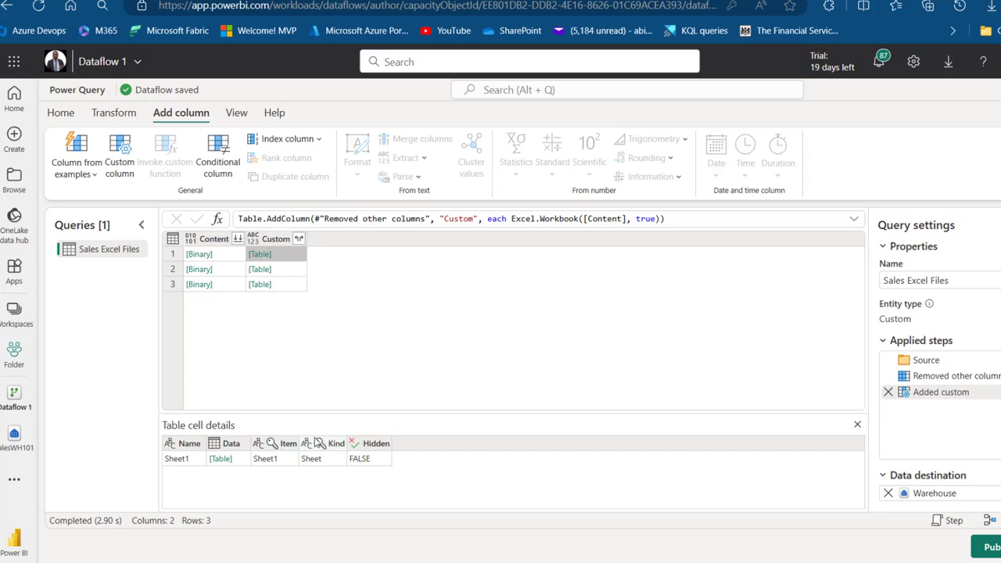
pyautogui.click(298, 241)
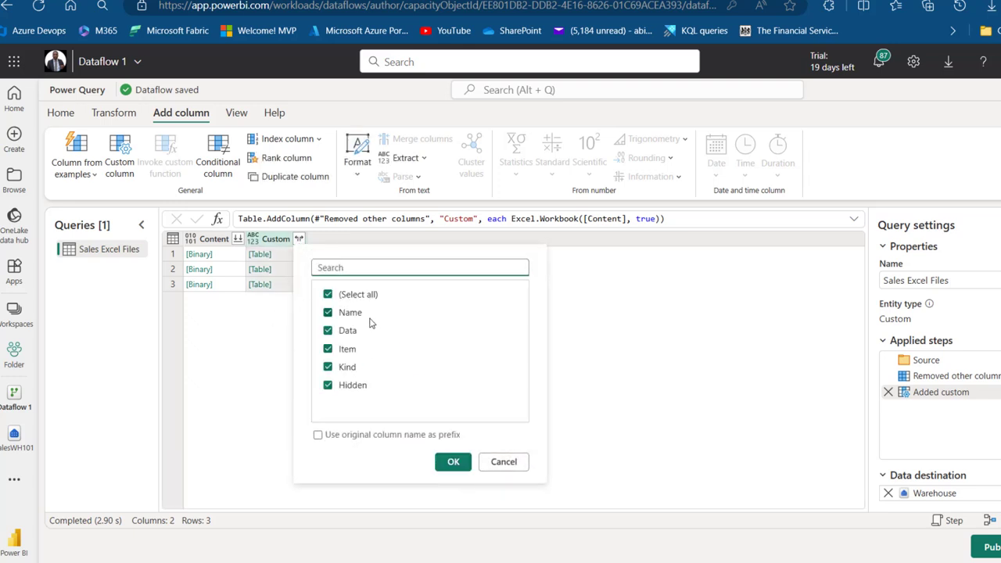
pyautogui.click(328, 294)
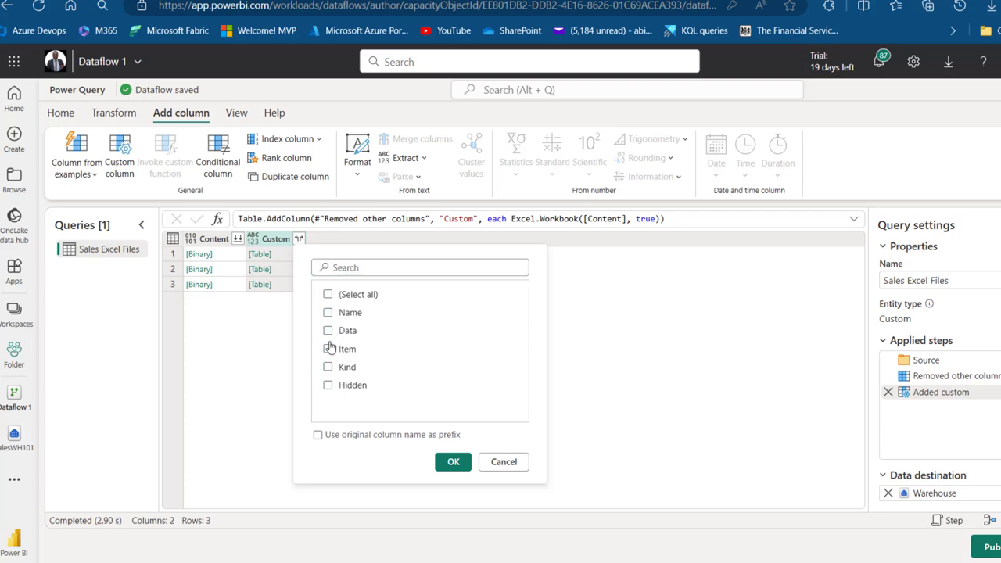
pyautogui.click(328, 330)
pyautogui.click(454, 461)
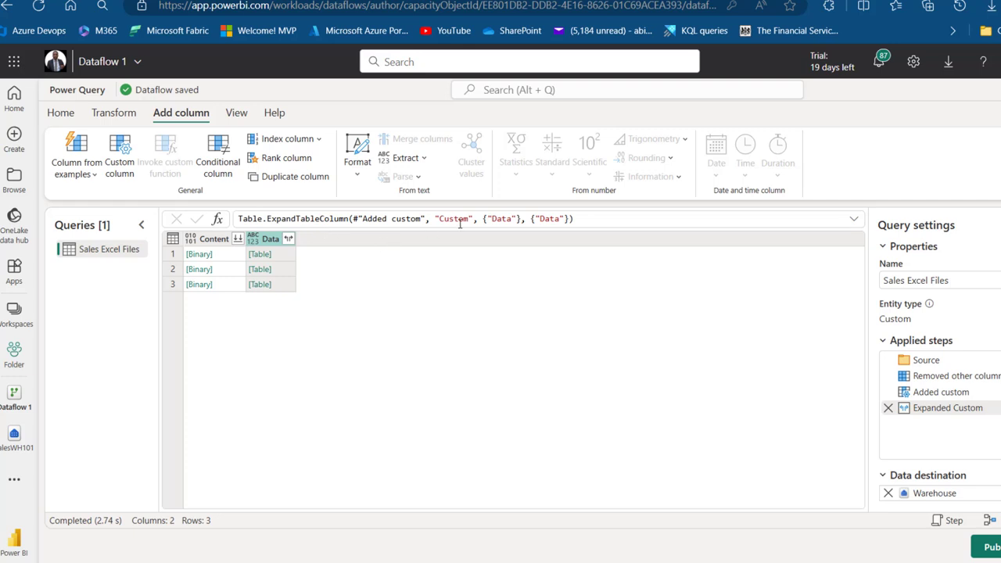
# Preview the nested sales tables in the Data column in an enlarged cell details area.
pyautogui.click(289, 257)
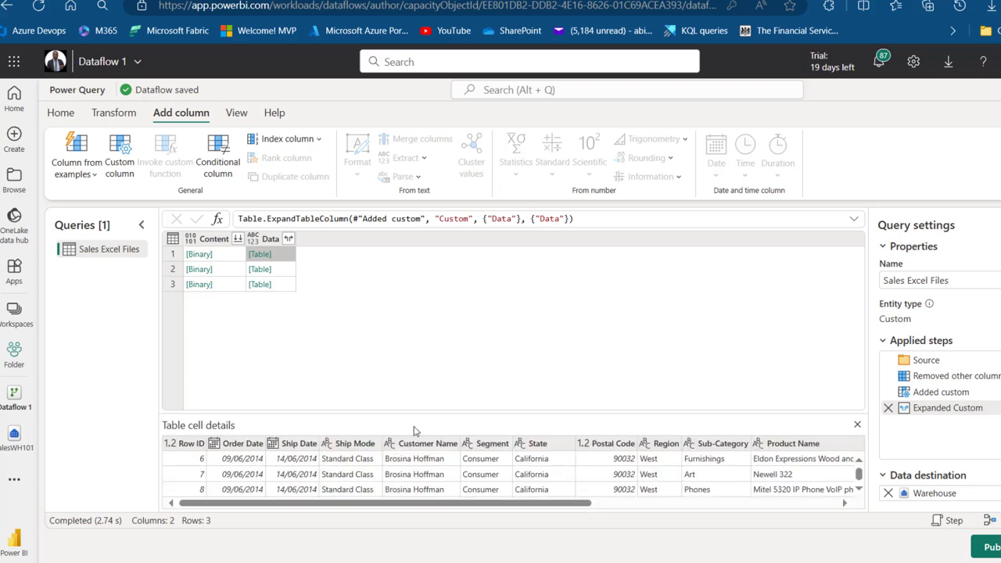
pyautogui.moveTo(438, 412); pyautogui.dragTo(474, 320)
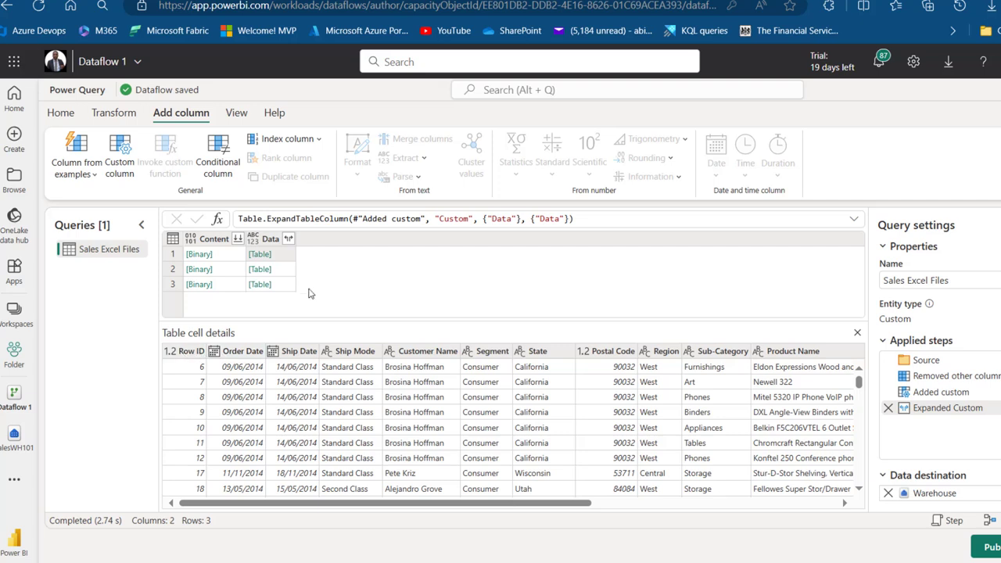
pyautogui.click(288, 272)
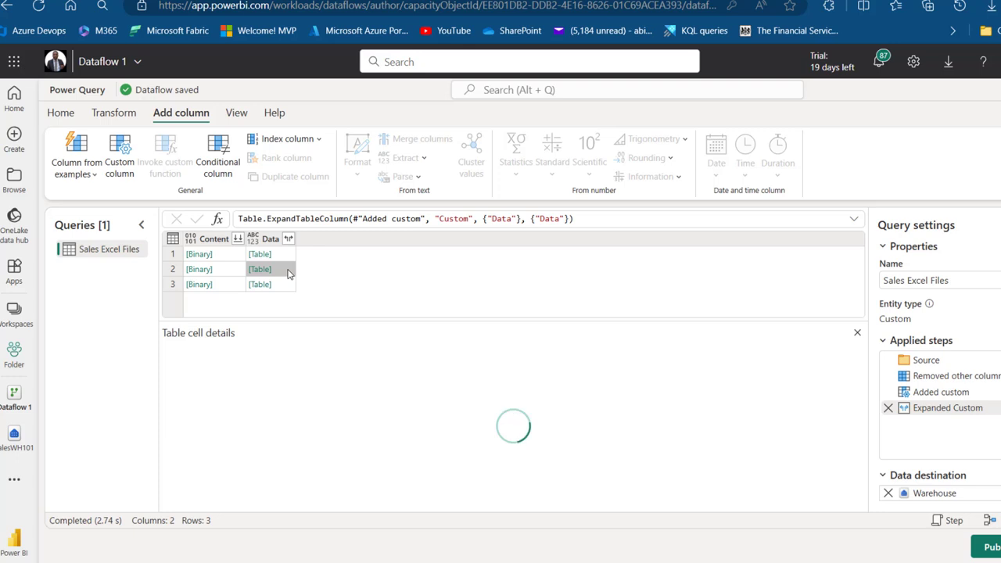
pyautogui.click(287, 287)
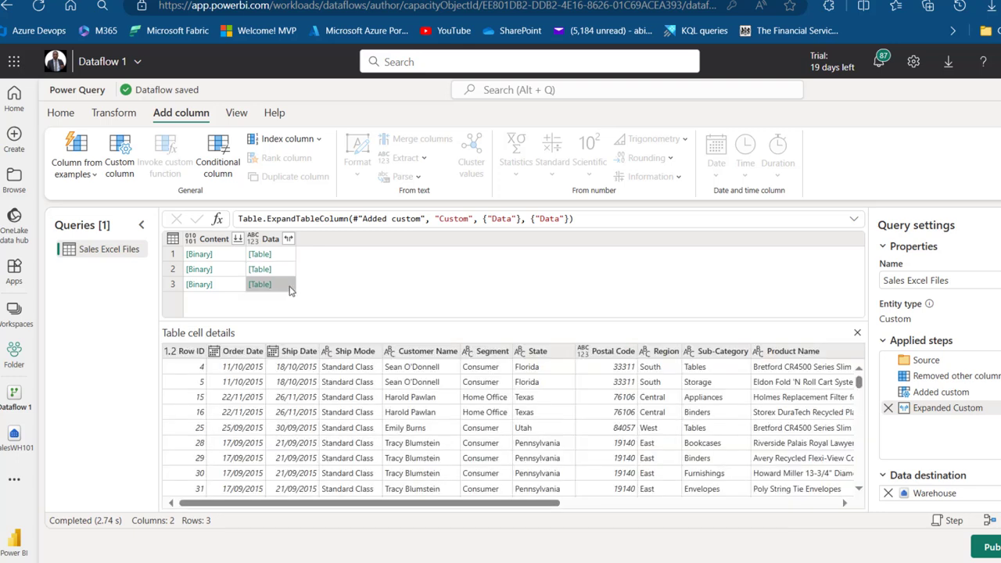
# Expand the Data column into all of its fields without using the original column name as a prefix.
pyautogui.click(288, 240)
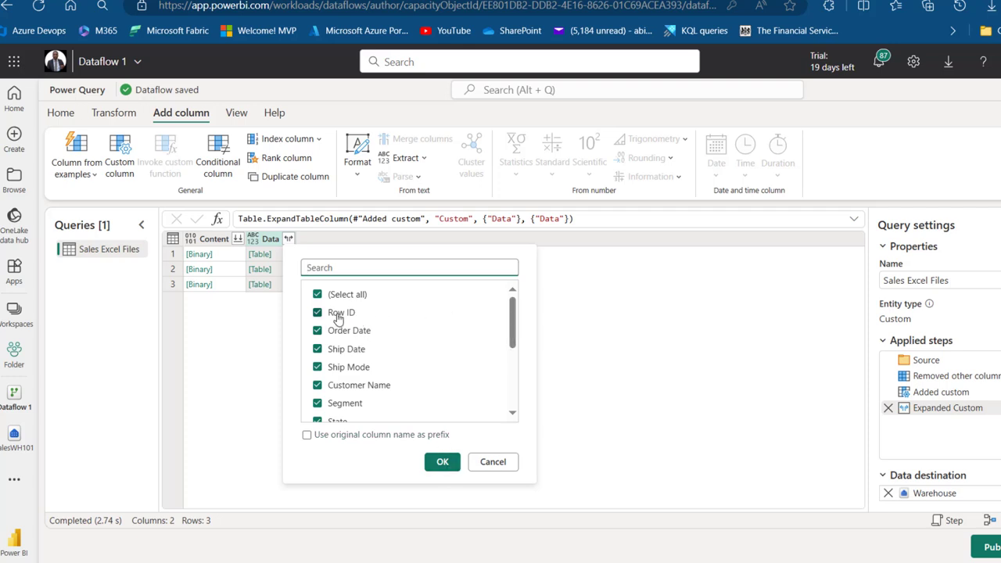
pyautogui.moveTo(513, 321); pyautogui.dragTo(501, 410)
pyautogui.click(442, 462)
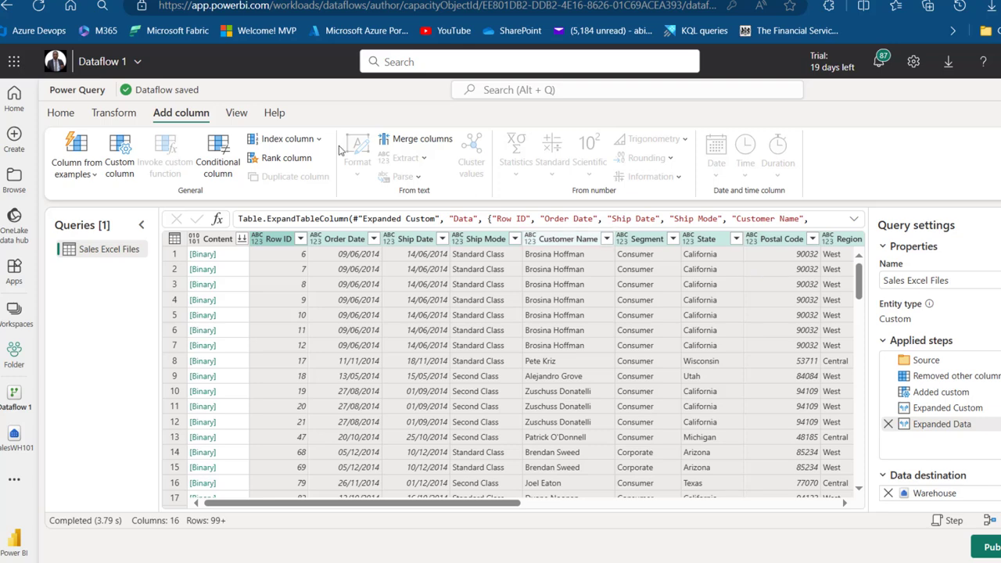
# Detect the data types of the expanded columns, from Row ID through Profit, and review them.
pyautogui.click(129, 116)
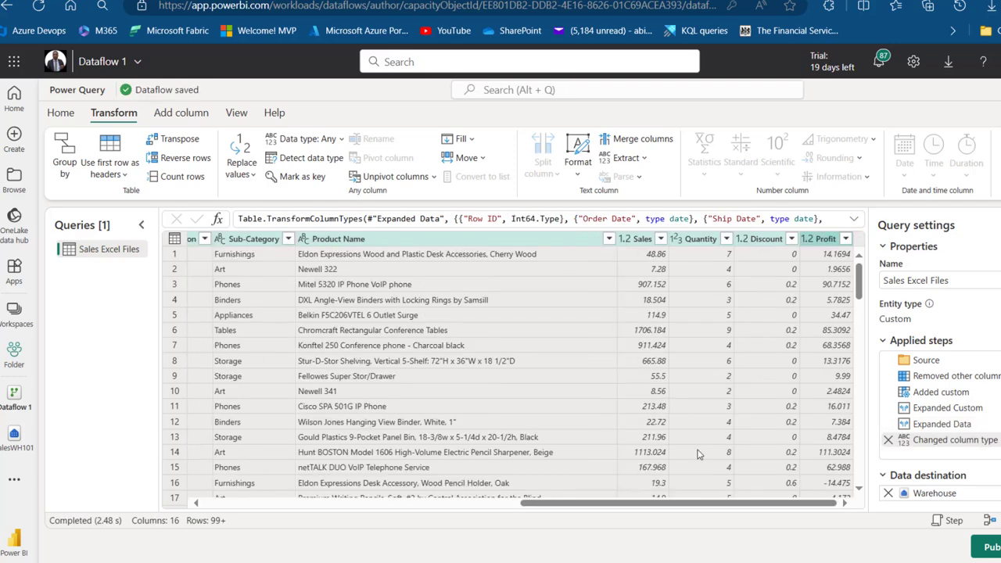
pyautogui.moveTo(593, 502); pyautogui.dragTo(302, 477)
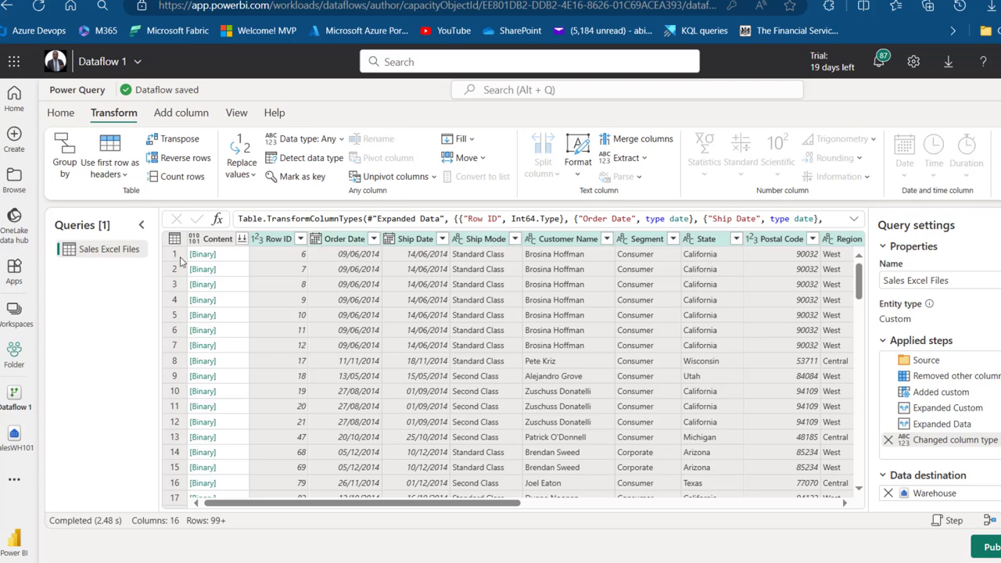
# Remove the Content column from the Sales Excel Files query.
pyautogui.click(218, 243)
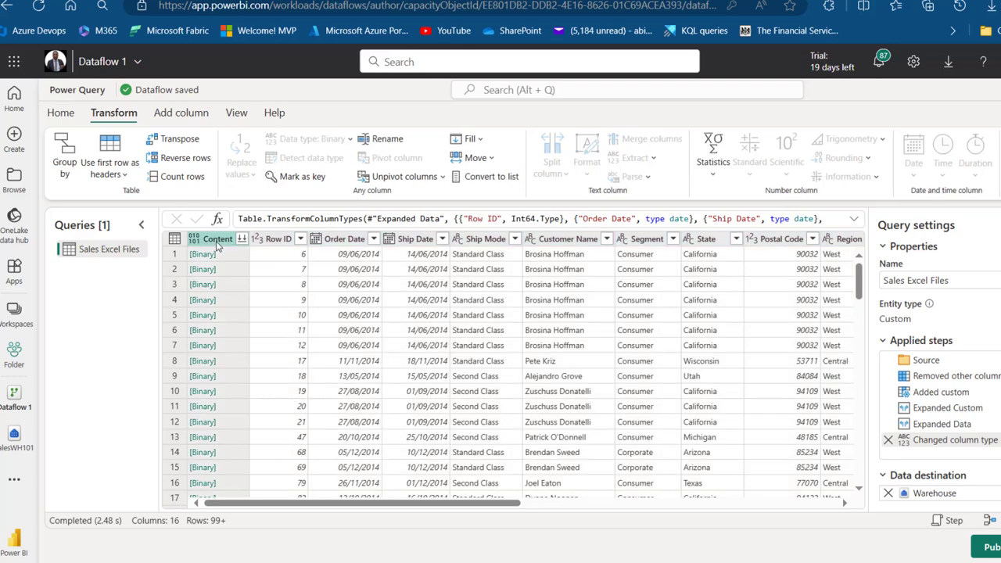
pyautogui.rightClick(218, 244)
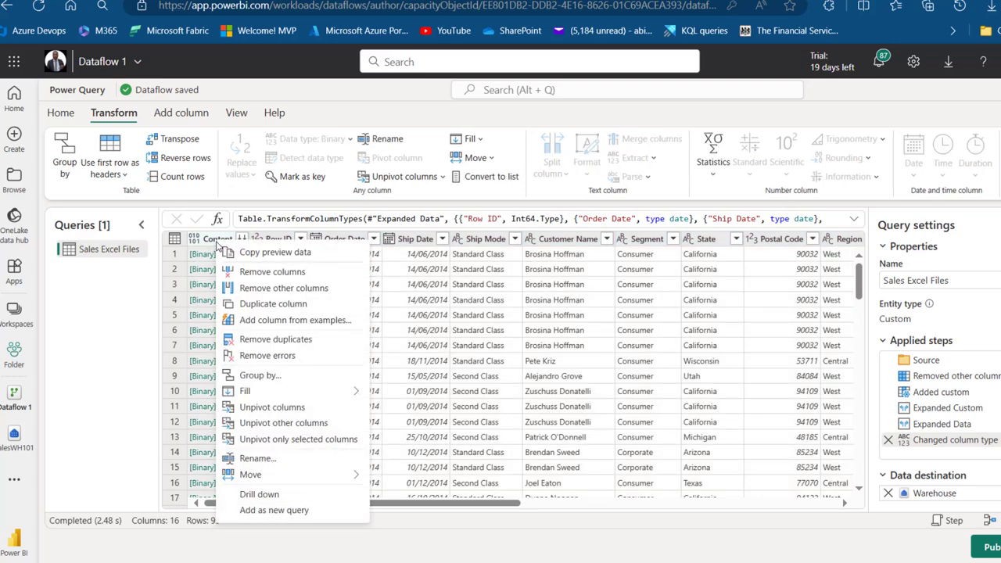
pyautogui.click(288, 272)
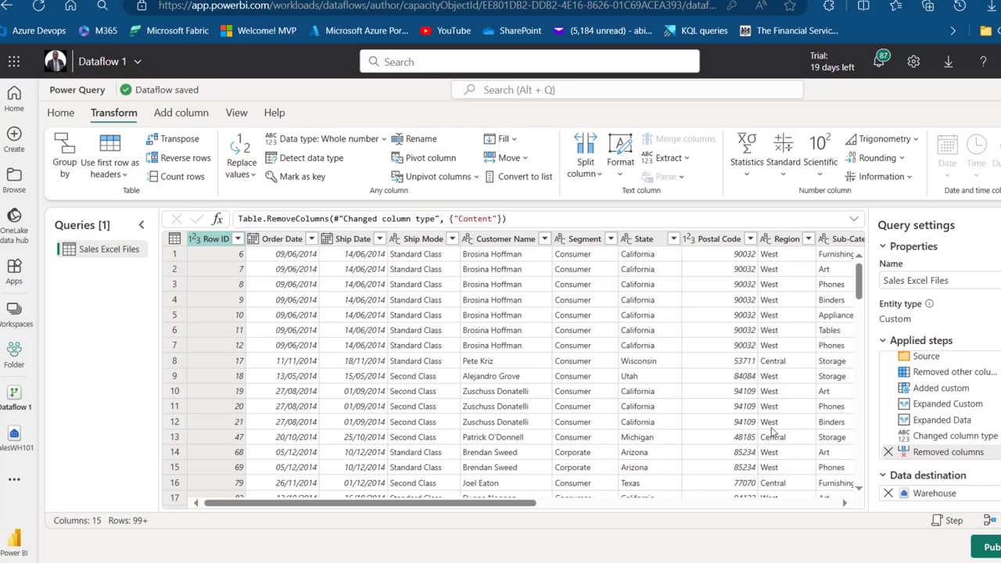
pyautogui.moveTo(956, 495)
# Add a Year column extracted from the Order Date column, keeping the original date column.
pyautogui.click(289, 242)
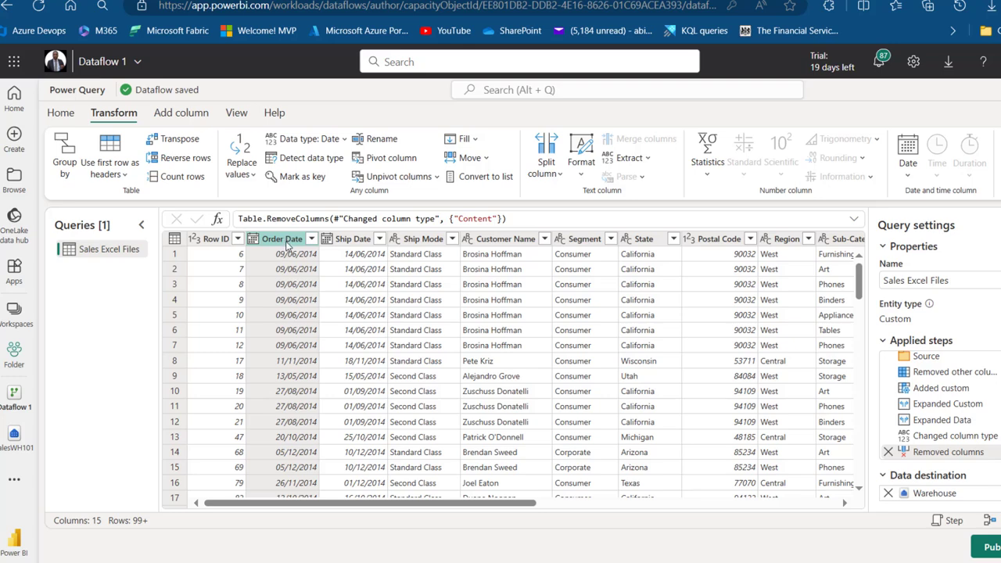
pyautogui.click(184, 115)
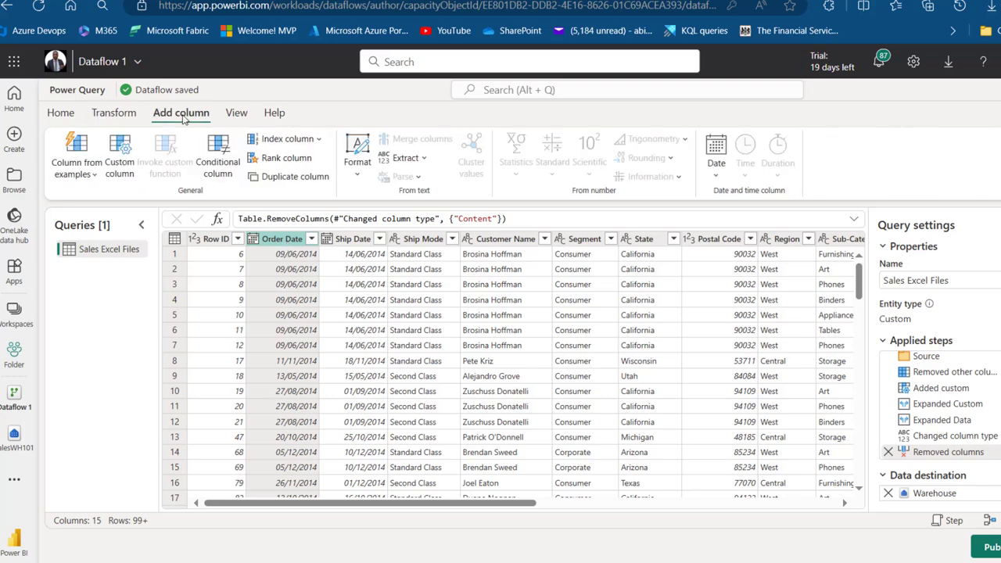
pyautogui.click(133, 113)
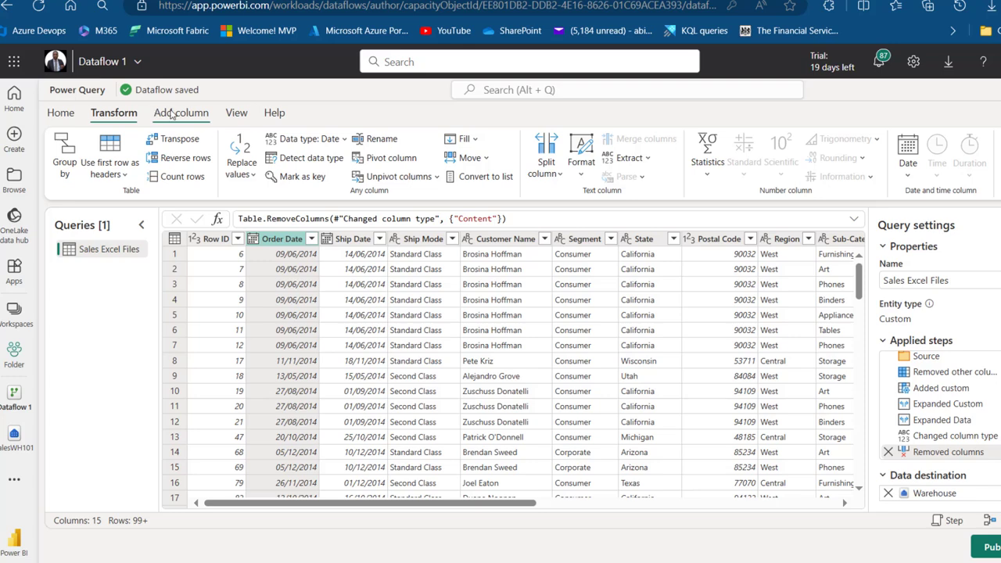
pyautogui.click(174, 115)
pyautogui.click(716, 165)
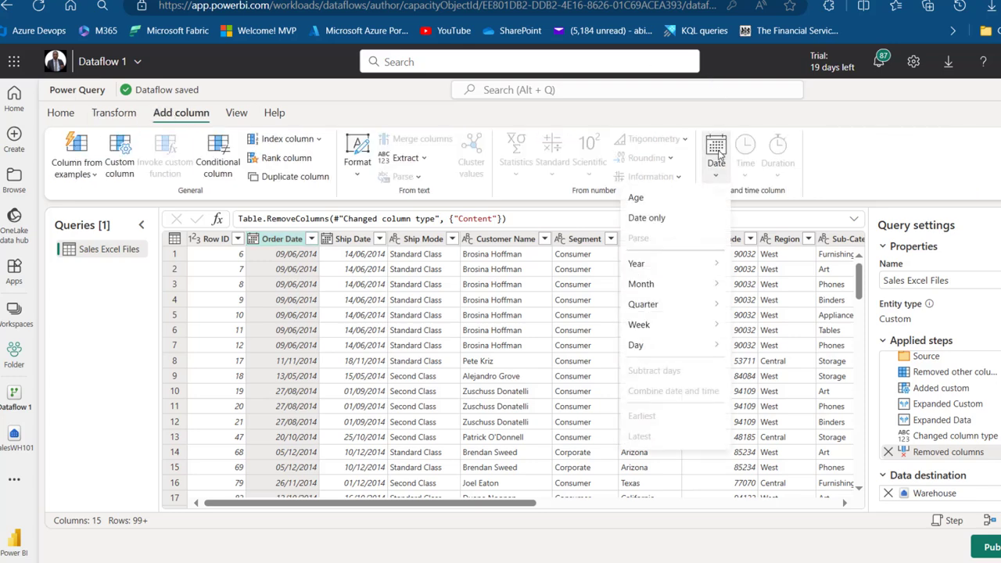
pyautogui.moveTo(700, 263)
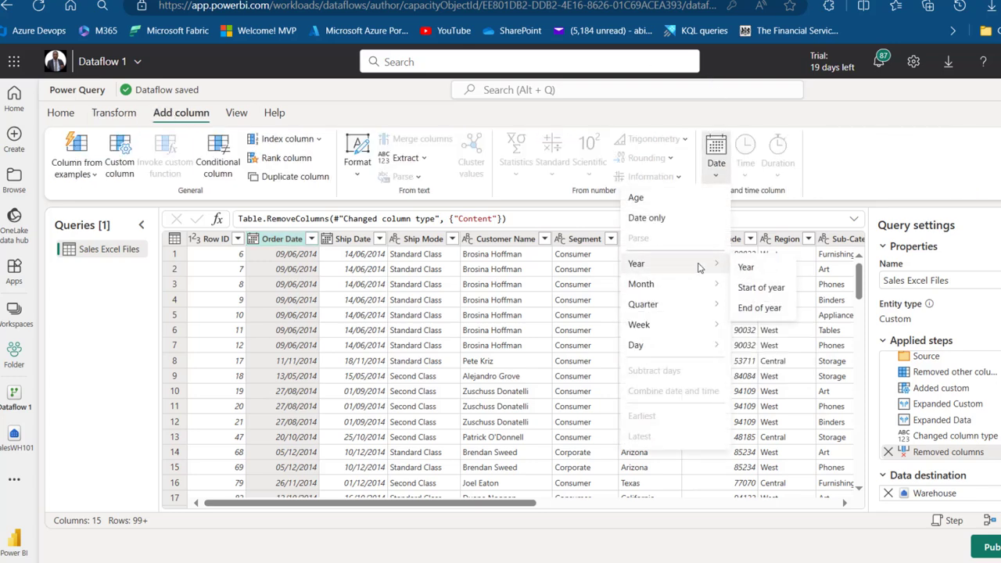
pyautogui.click(747, 265)
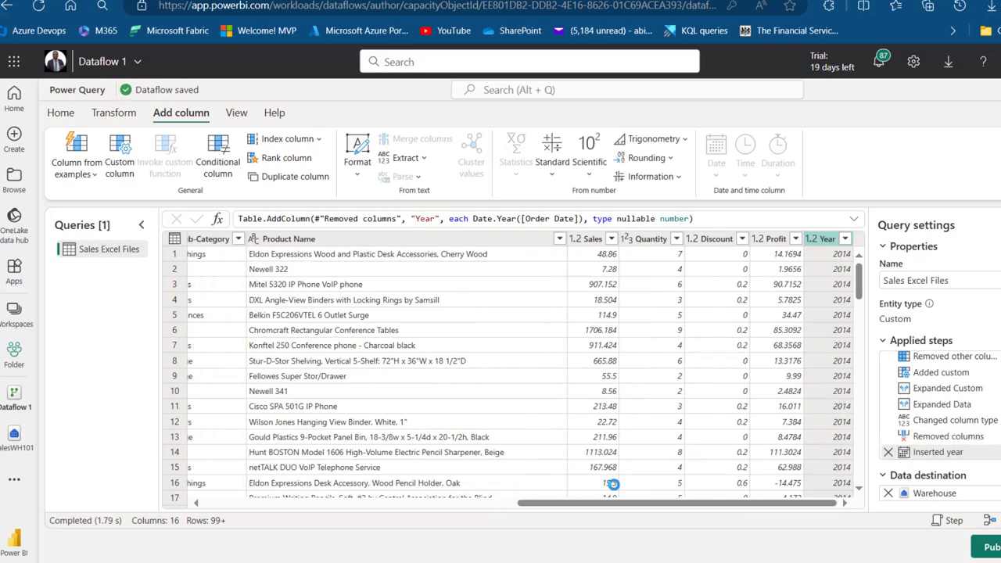
# Check which distinct years the new Year column contains, leaving the column unfiltered.
pyautogui.click(845, 239)
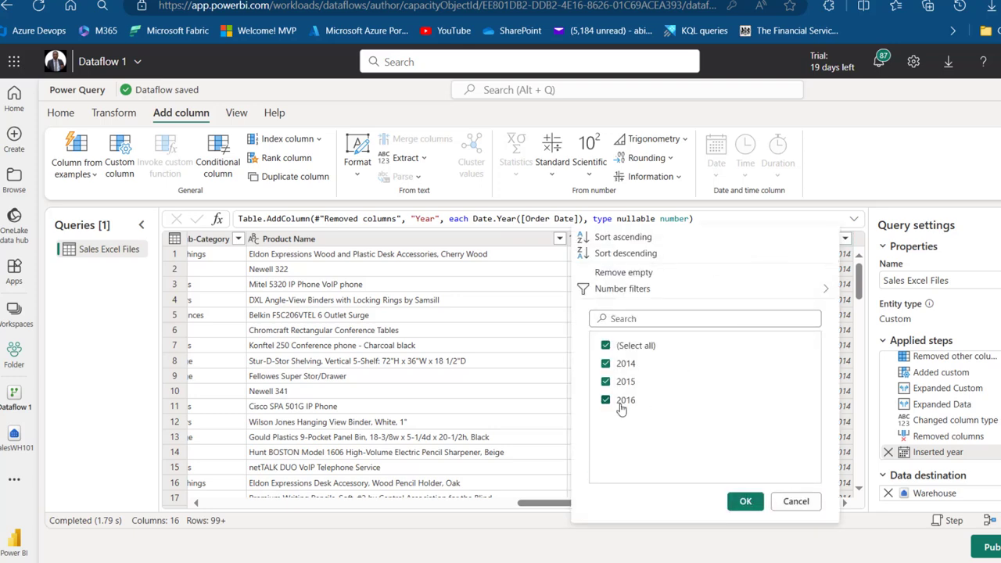
pyautogui.click(797, 501)
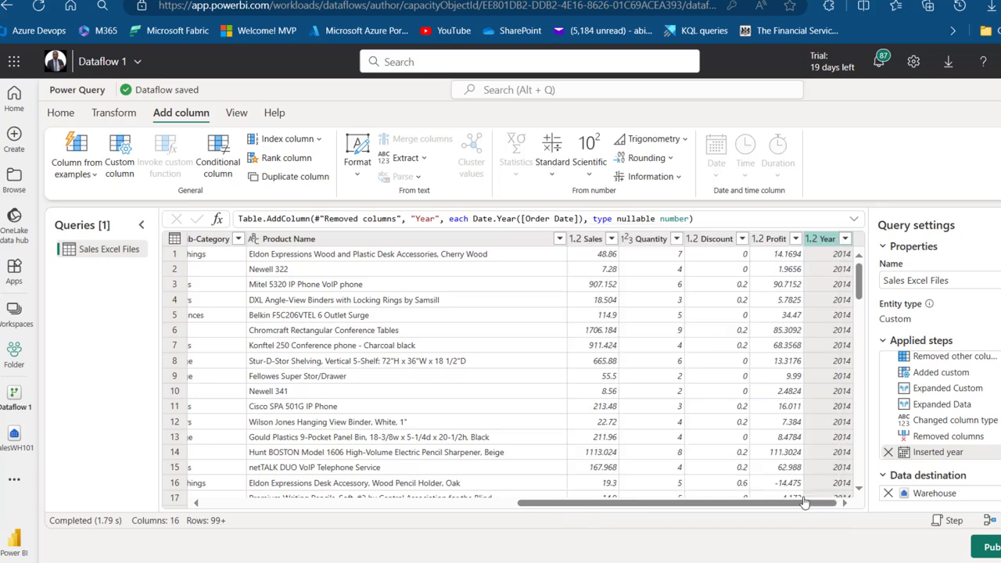
pyautogui.moveTo(804, 501); pyautogui.dragTo(327, 502)
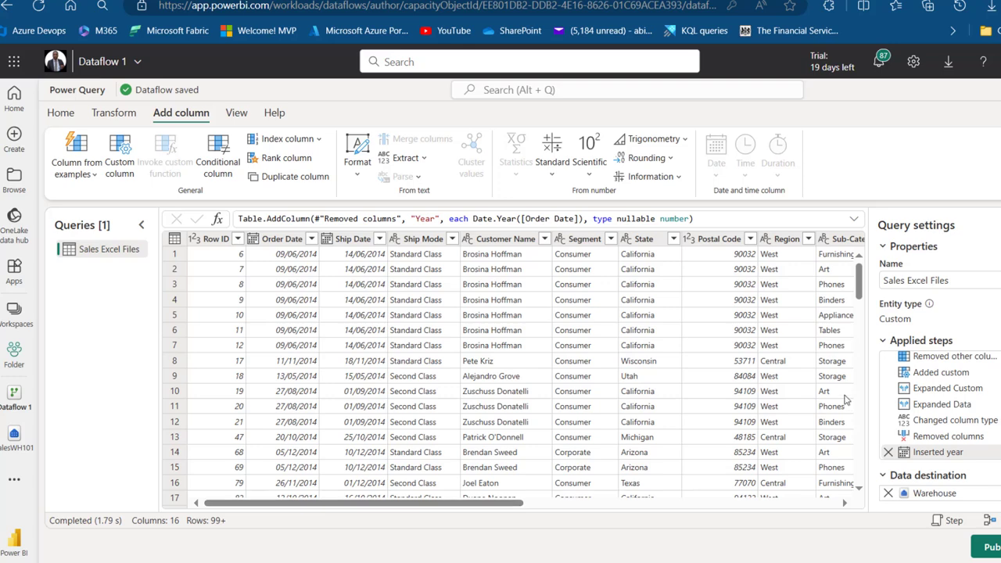
# Rename the query to AppendSalesFiles and publish the dataflow immediately.
pyautogui.moveTo(967, 273); pyautogui.dragTo(757, 279)
pyautogui.write('Append')
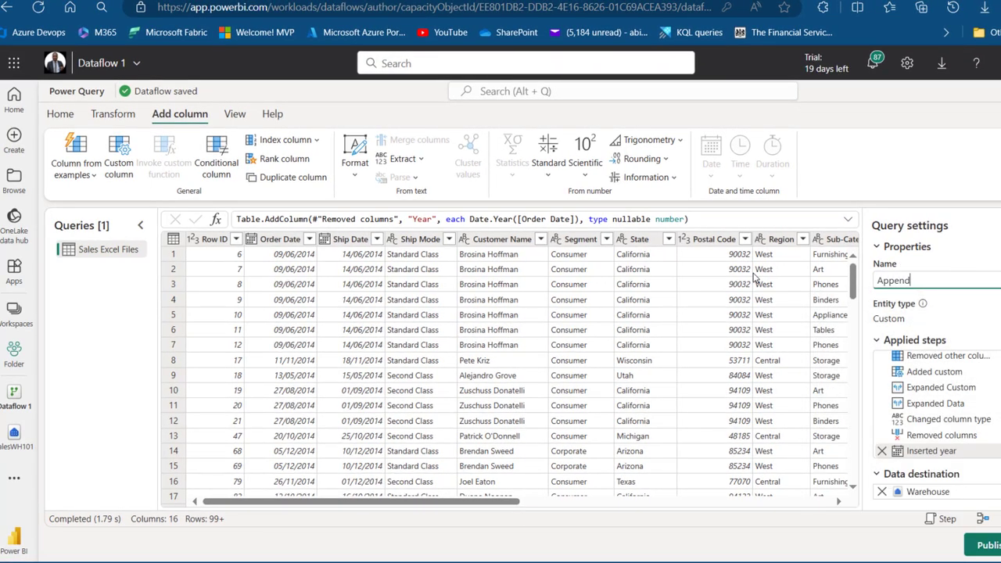
pyautogui.write('SalesFiles')
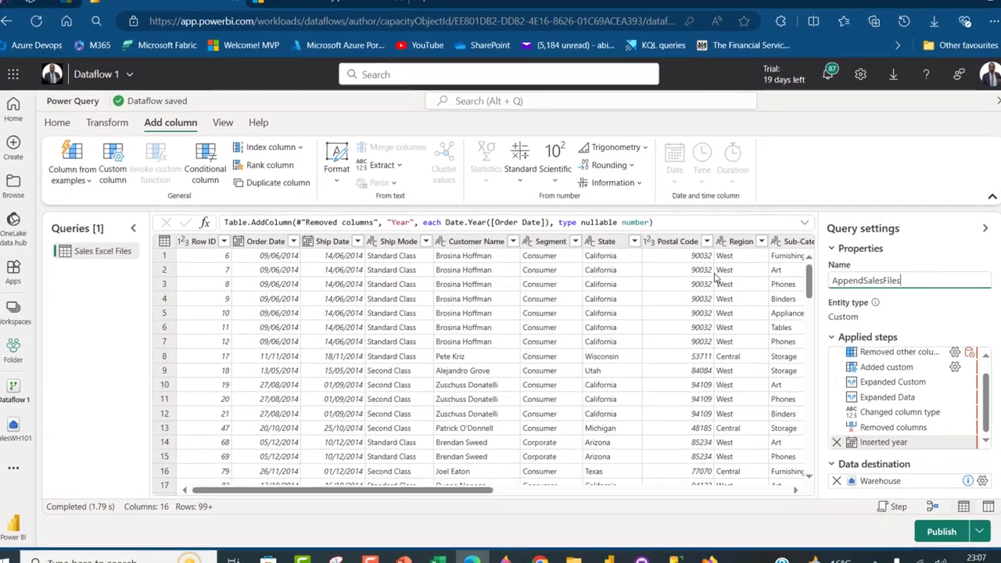
pyautogui.press('Return')
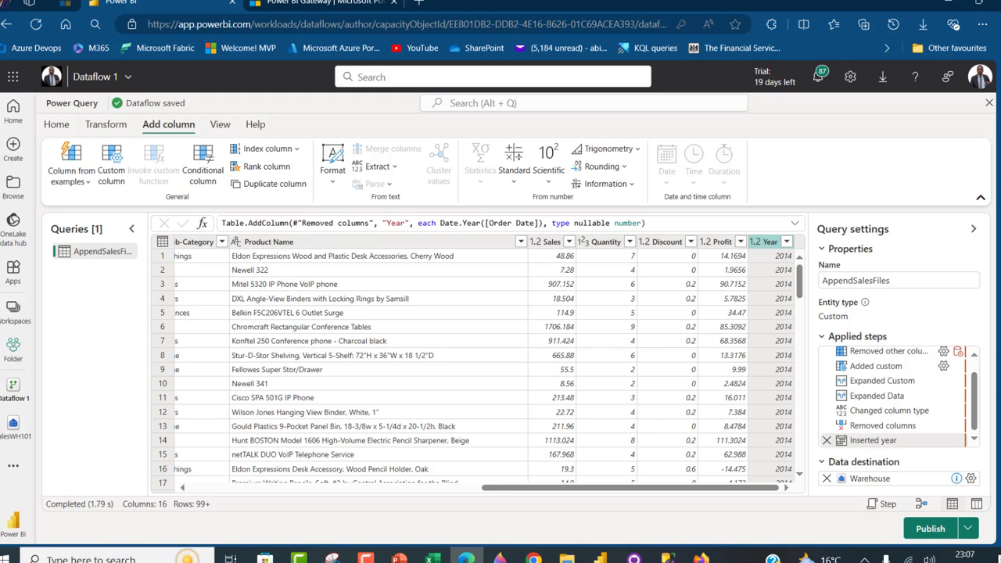
pyautogui.click(970, 530)
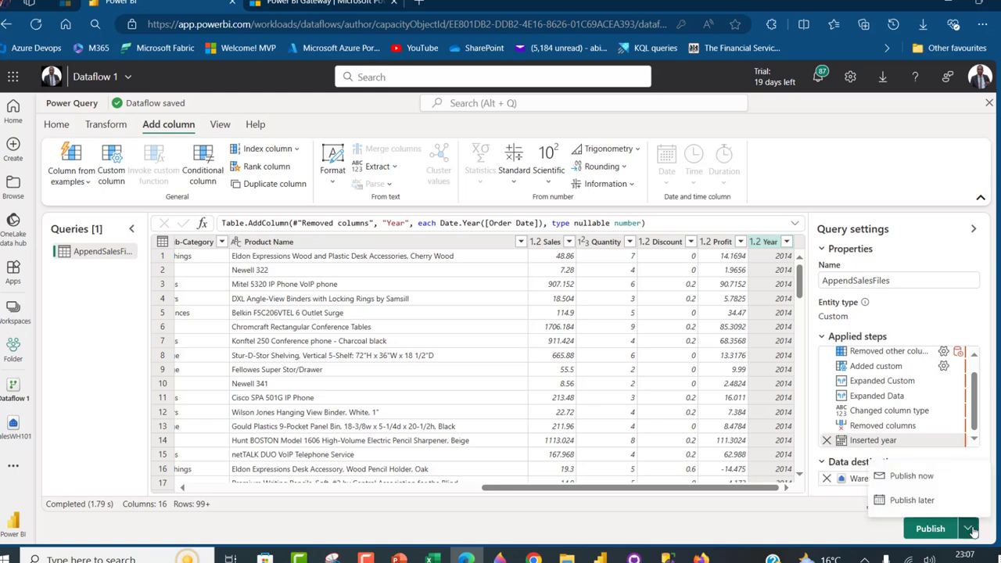
pyautogui.click(907, 476)
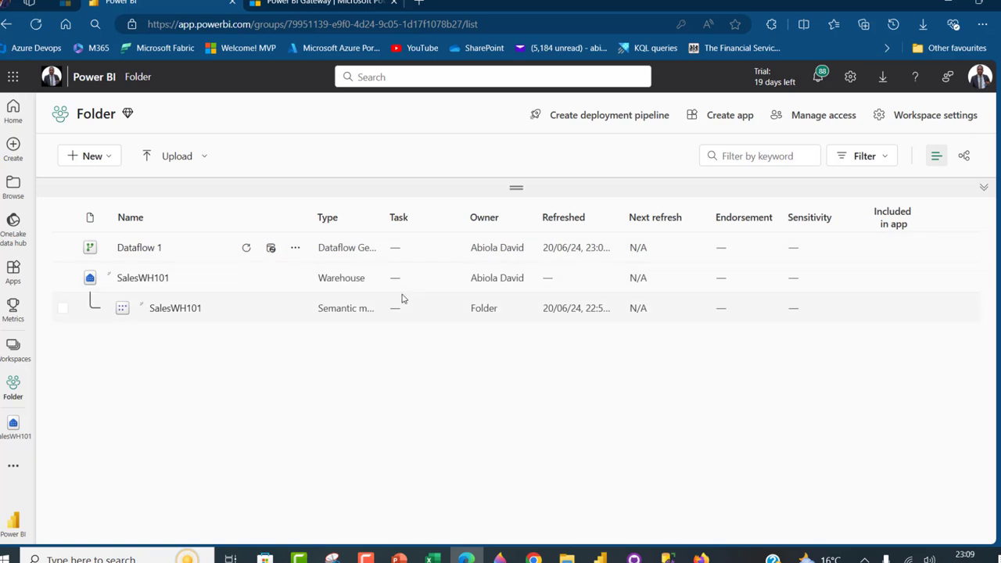
# Check the refresh history of Dataflow 1 in the workspace, and close it.
pyautogui.click(296, 249)
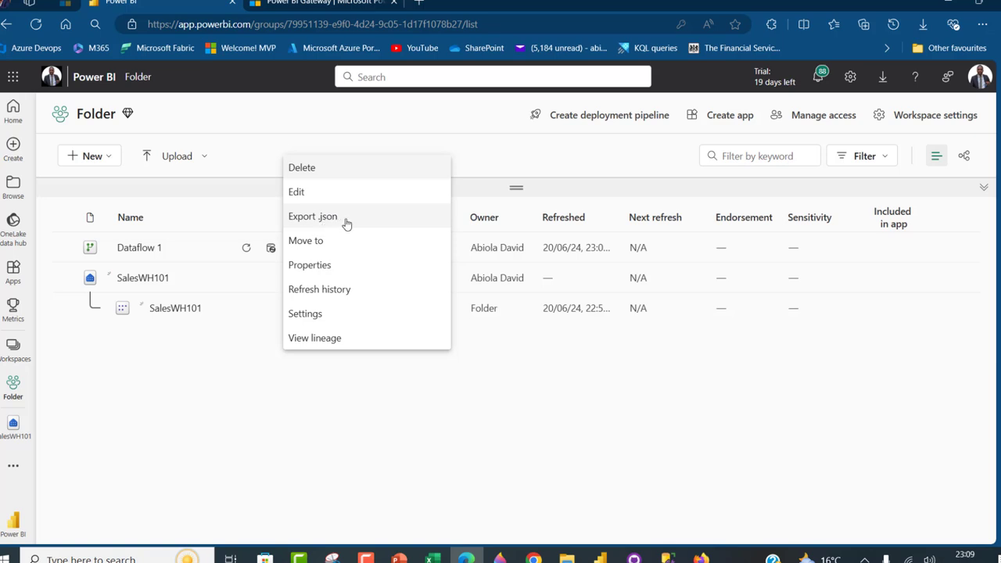
pyautogui.click(332, 290)
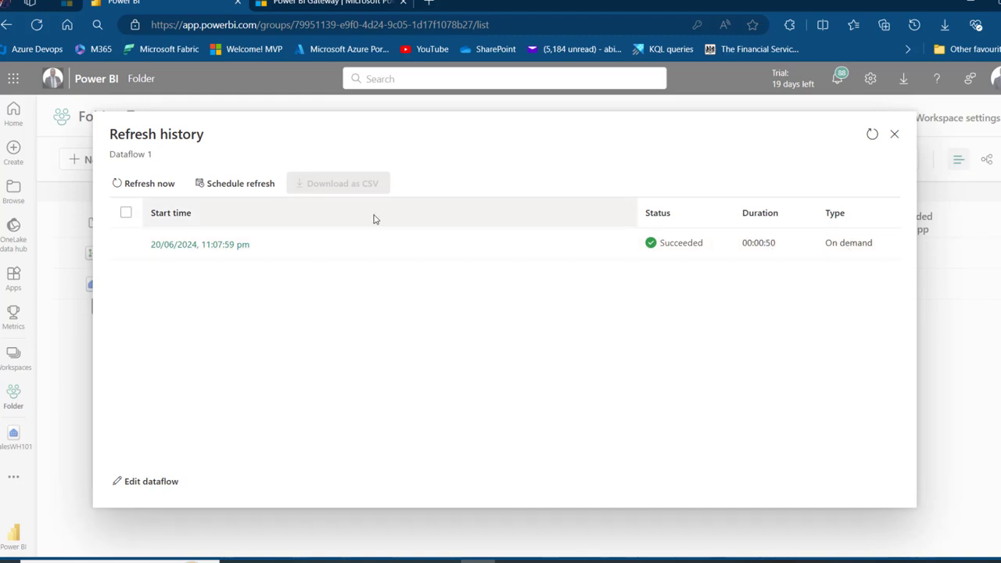
pyautogui.click(894, 134)
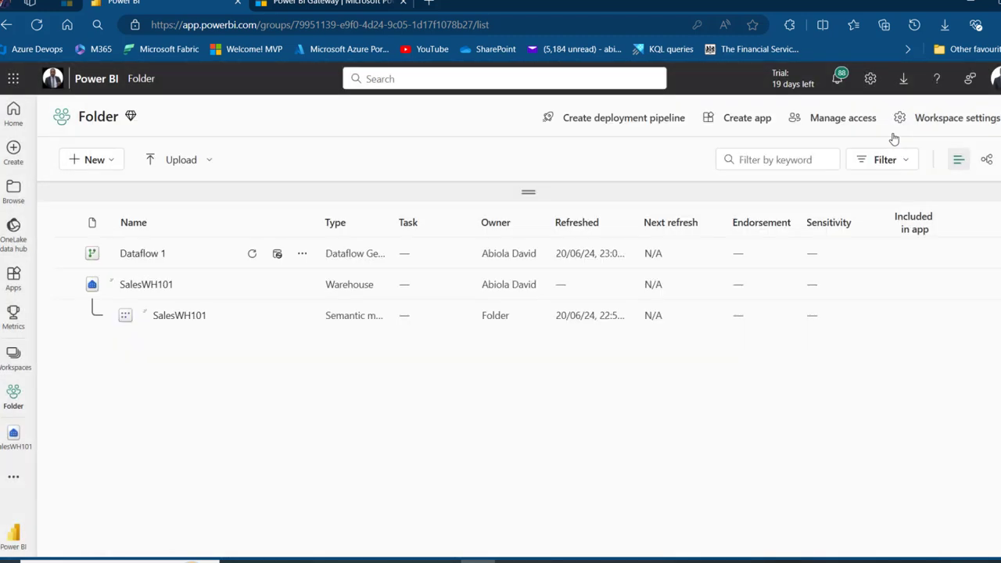
# Open the SalesWH101 warehouse and preview the AppendSalesFiles table across to its Year column.
pyautogui.click(140, 286)
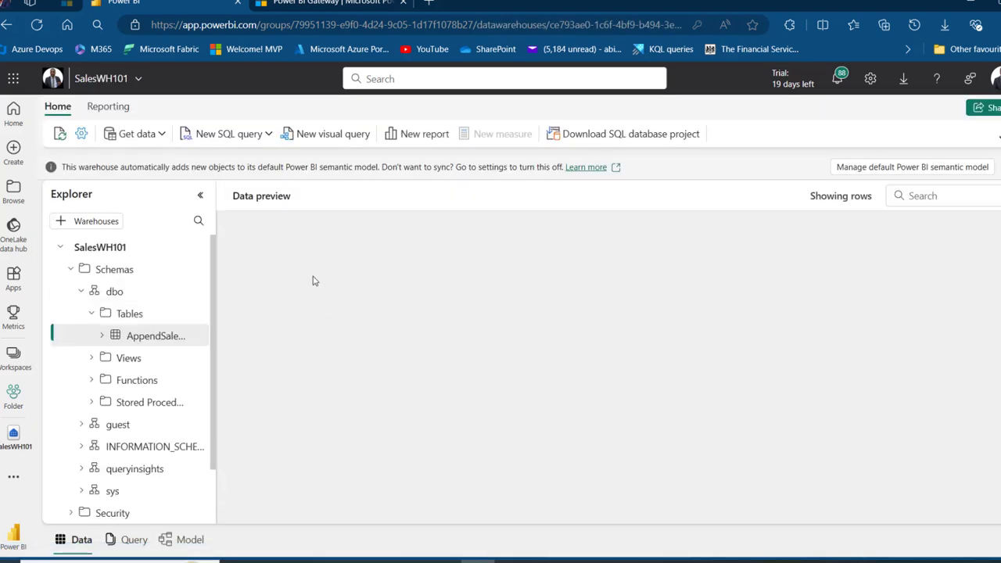
pyautogui.click(161, 342)
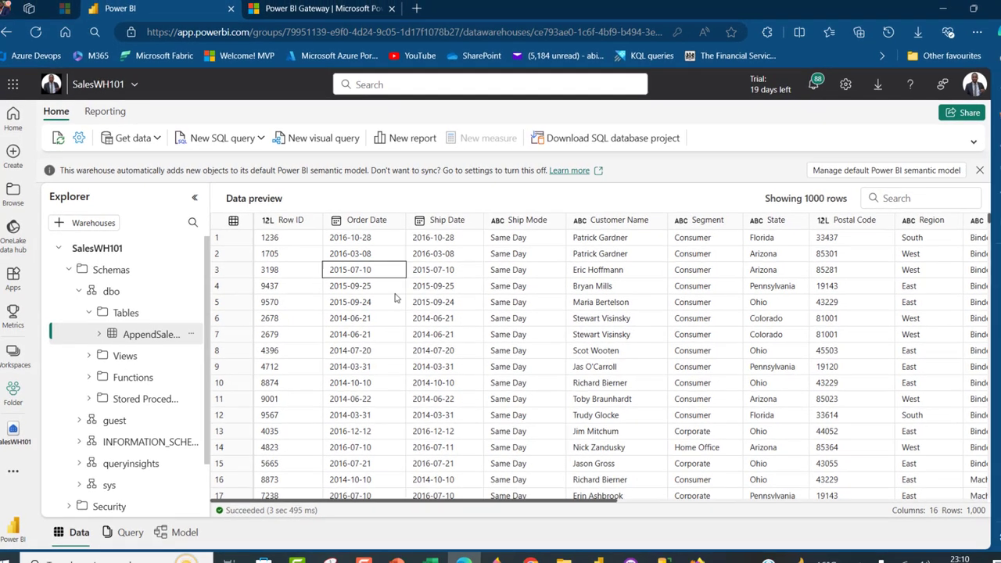
pyautogui.moveTo(477, 501); pyautogui.dragTo(857, 521)
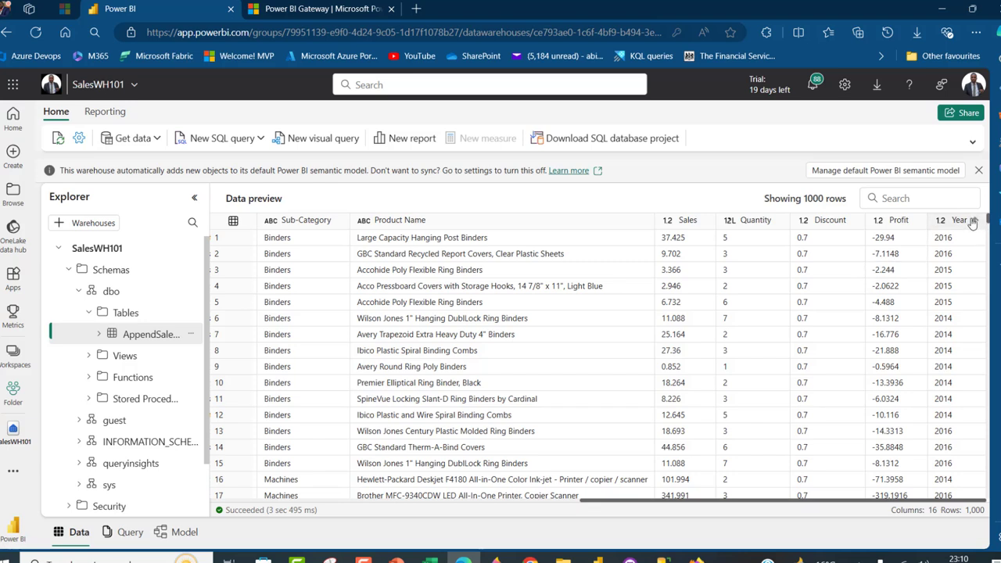
pyautogui.click(935, 258)
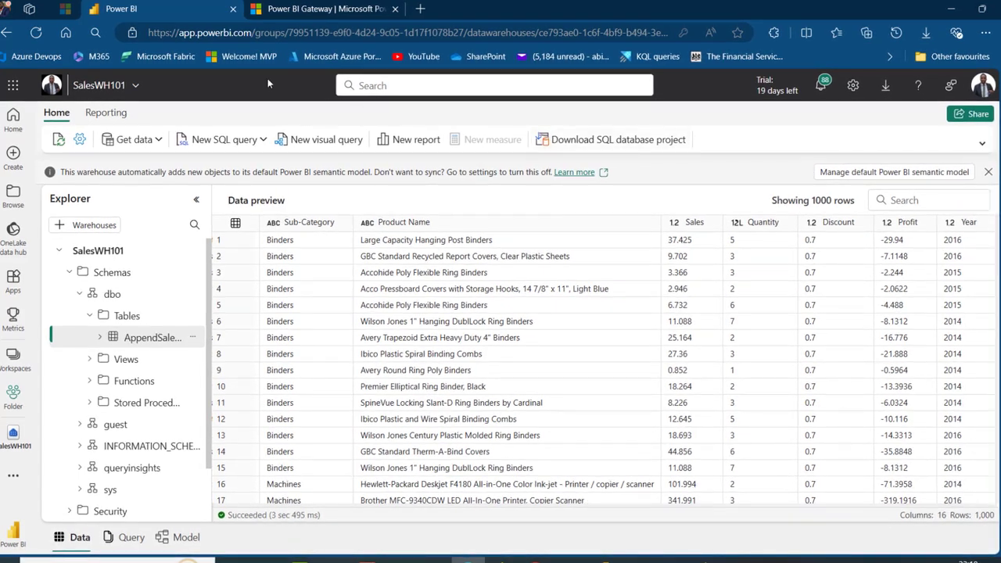
# Create a blank SQL query that selects Year and SUM(Sales) AS [Total Sales] from [SalesWH101].[dbo].[AppendSalesFiles].
pyautogui.click(243, 141)
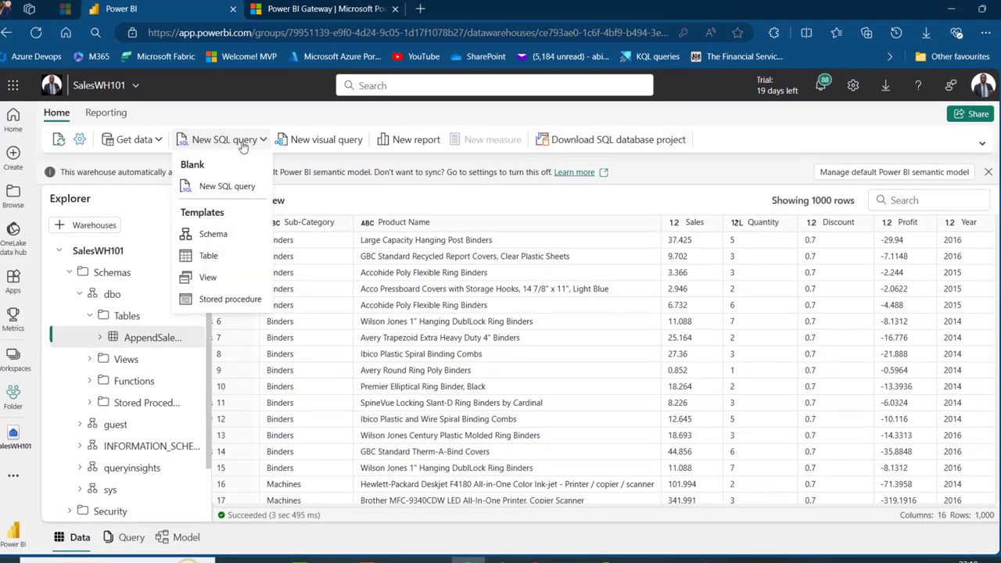
pyautogui.click(235, 187)
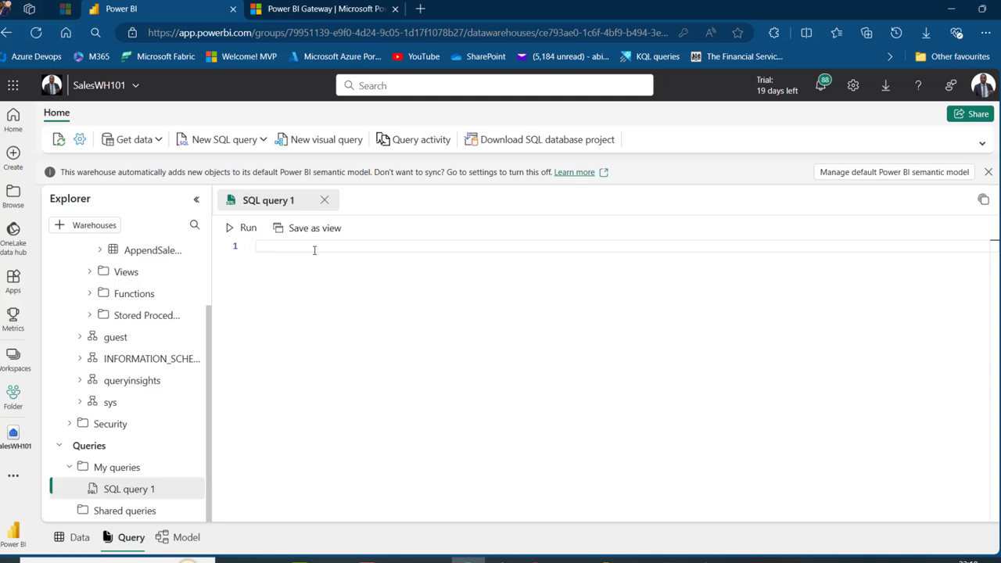
pyautogui.write('SELEC')
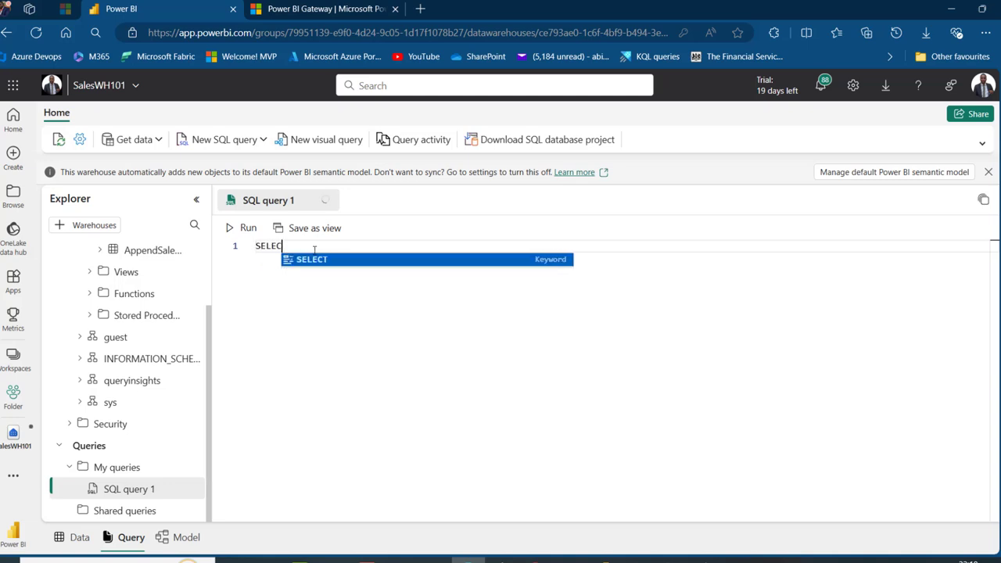
pyautogui.write('T Year, ')
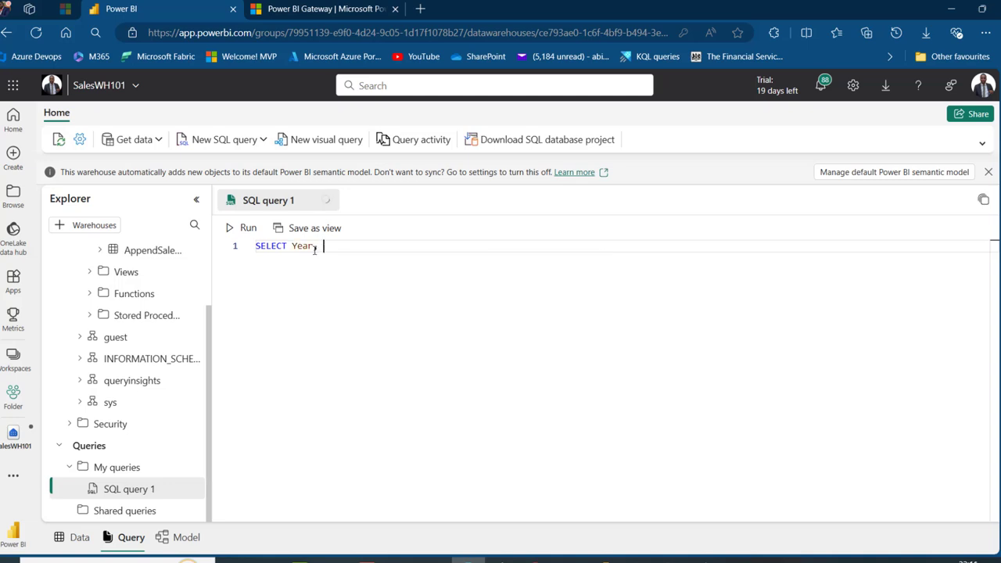
pyautogui.write('SUM(Sales')
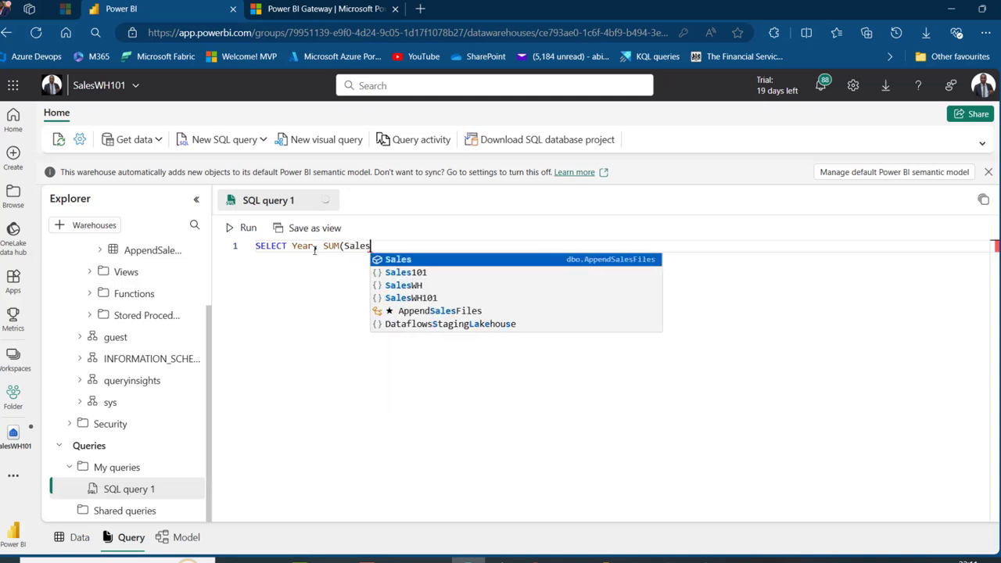
pyautogui.press('Escape')
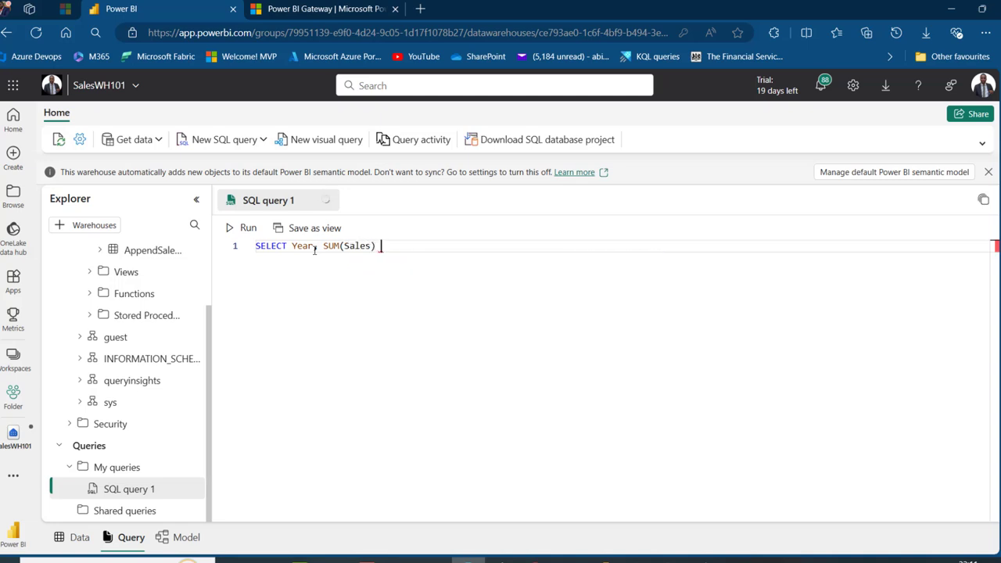
pyautogui.write('AS [Total Sales]')
pyautogui.press('Return')
pyautogui.write('FROM')
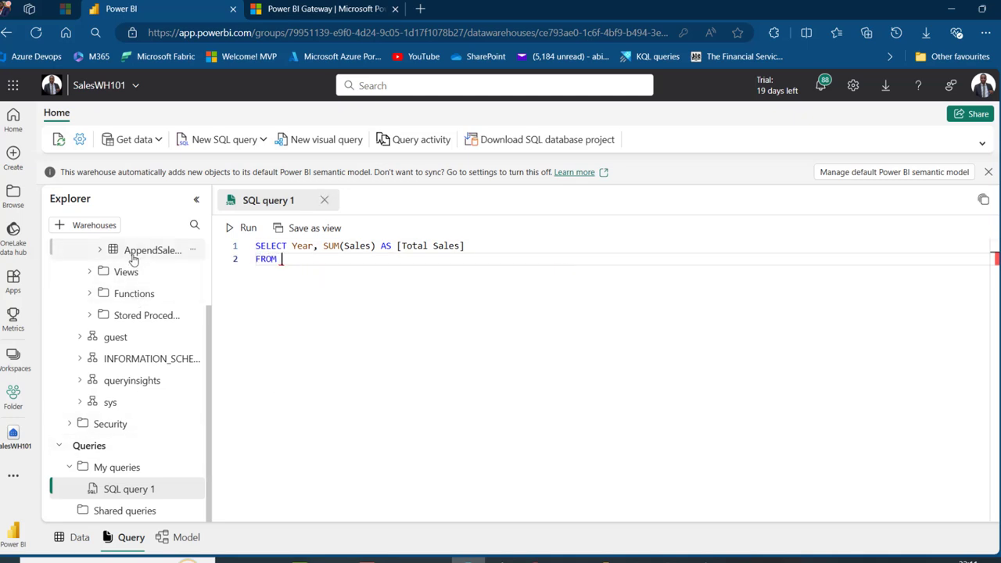
pyautogui.moveTo(129, 252); pyautogui.dragTo(335, 269)
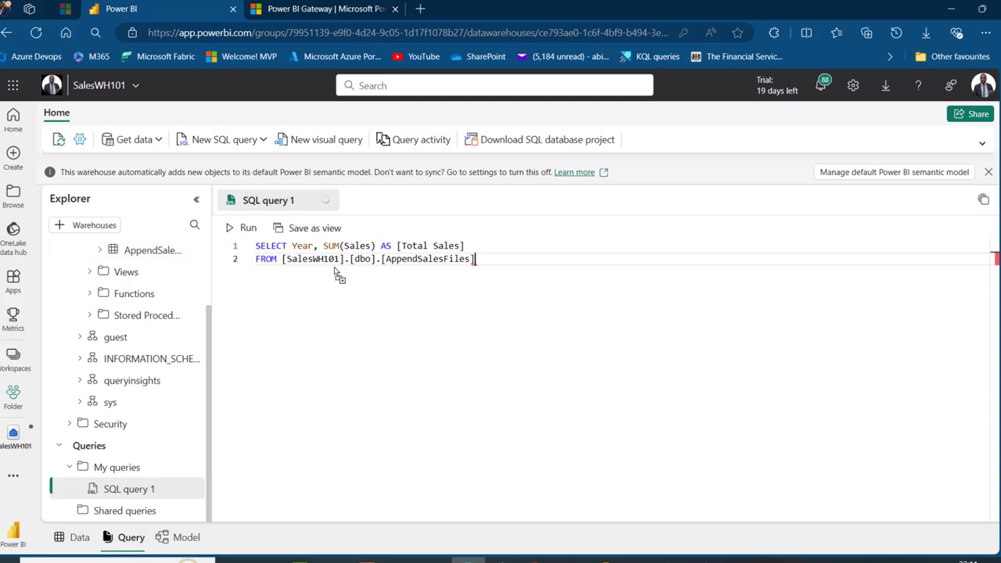
# Complete the query with GROUP BY Year and ORDER BY SUM(Sales) DESC, and run the whole statement.
pyautogui.press('Return')
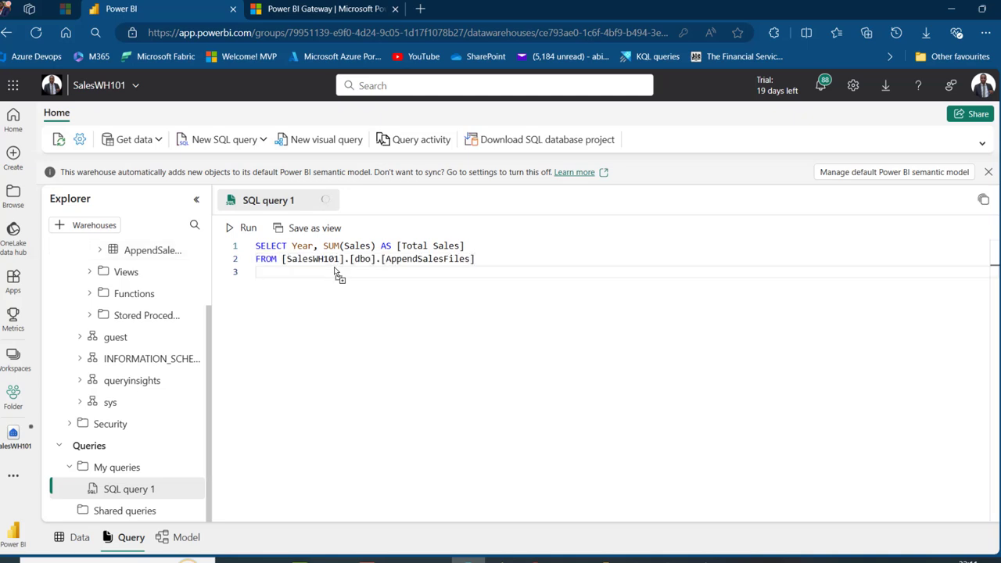
pyautogui.write('GROUP BY Year')
pyautogui.press('Return')
pyautogui.write('ORDER')
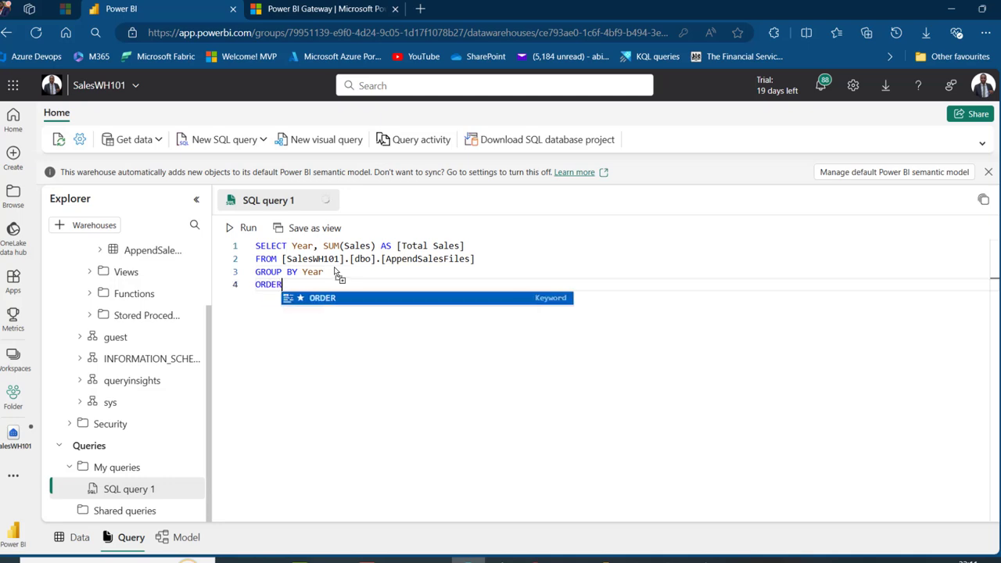
pyautogui.write(' BY SUM')
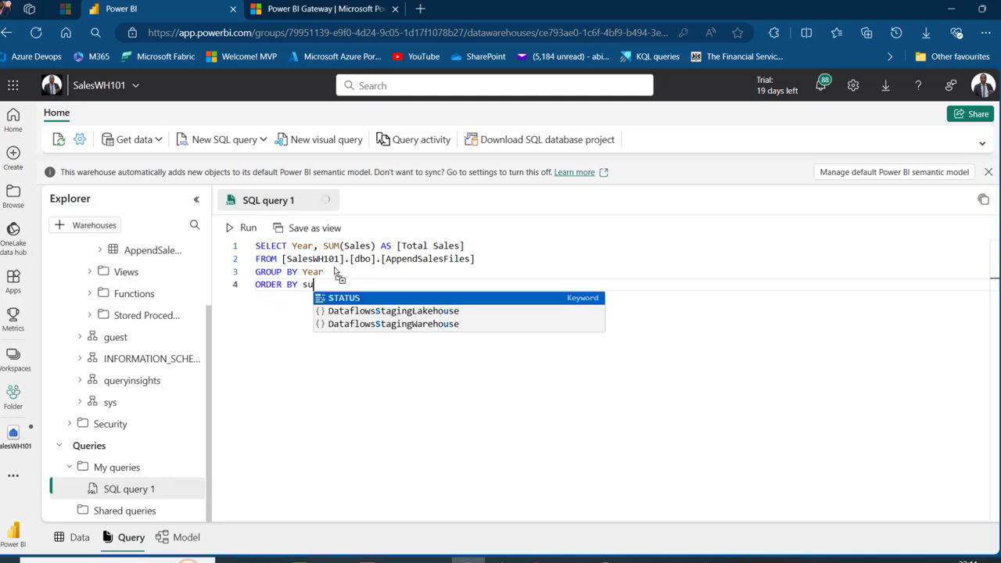
pyautogui.write('(Sales')
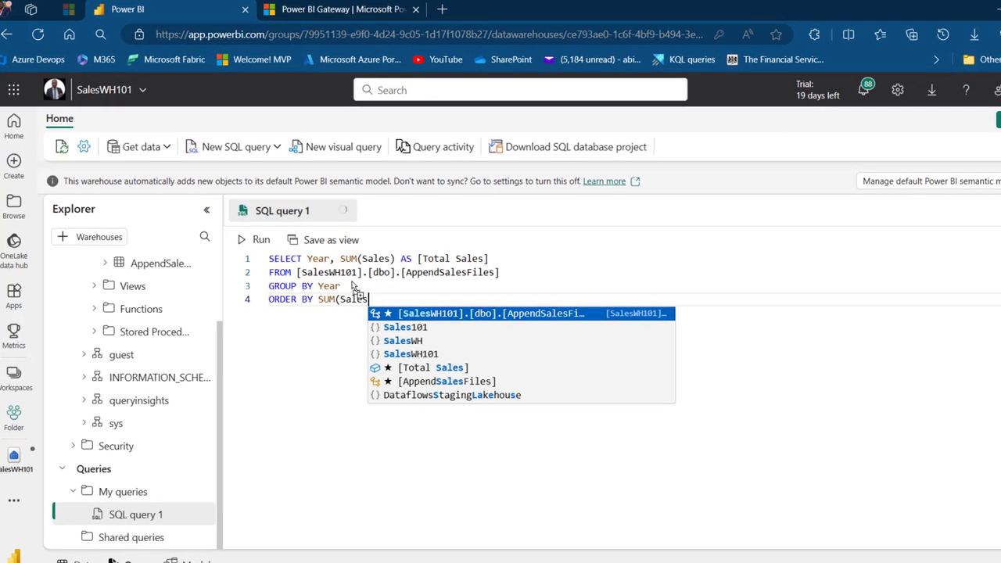
pyautogui.write(')')
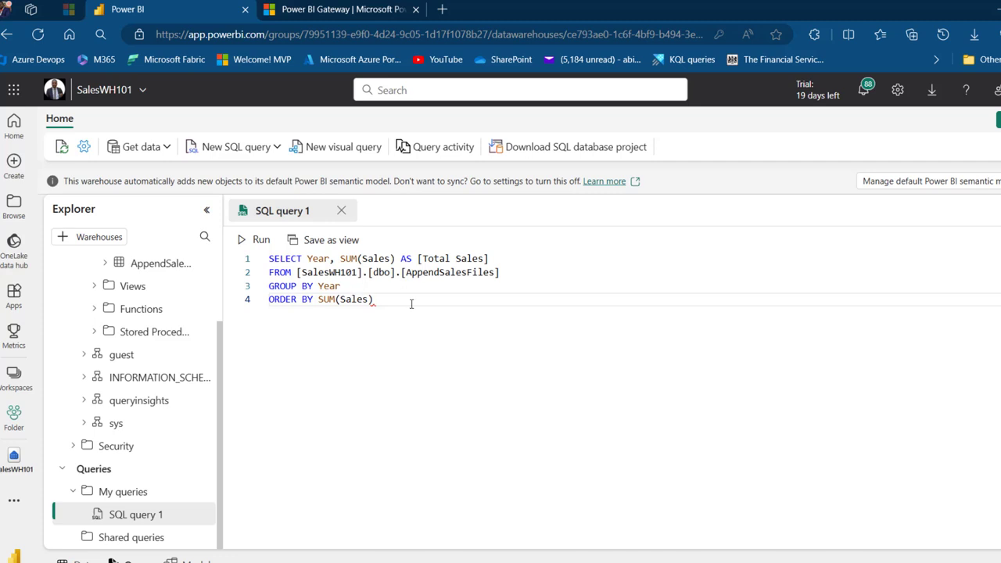
pyautogui.write(' DESC')
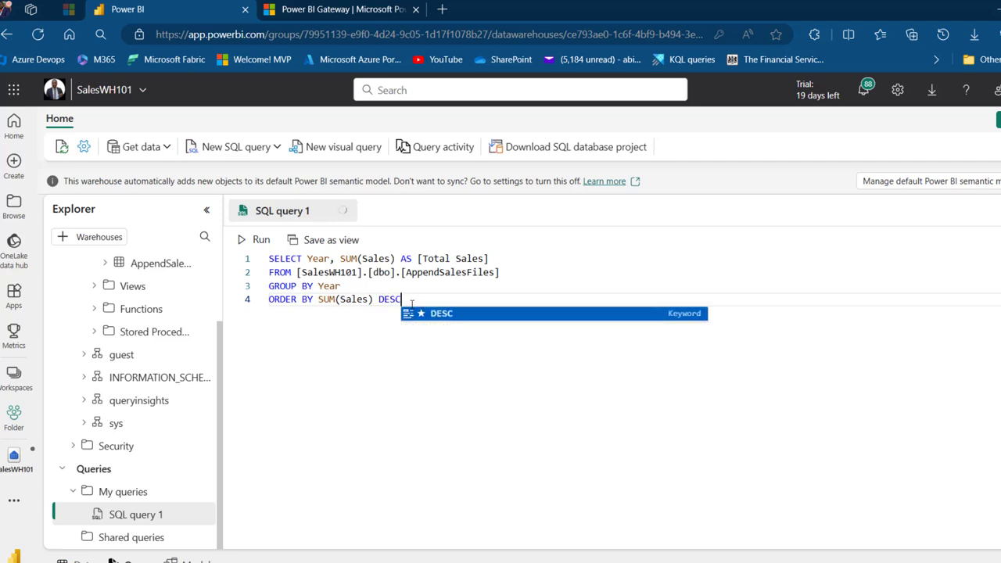
pyautogui.moveTo(438, 302); pyautogui.dragTo(269, 258)
pyautogui.click(259, 240)
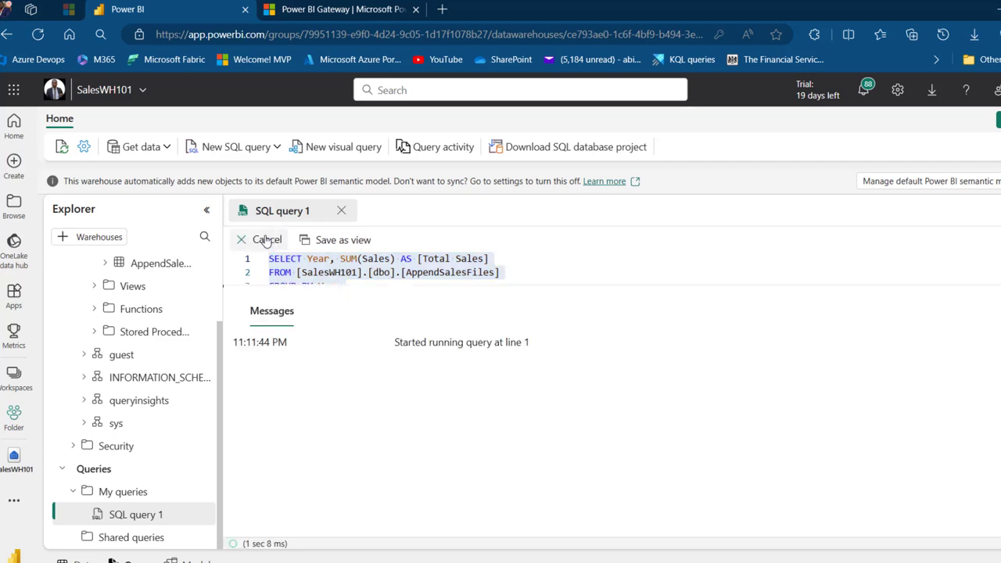